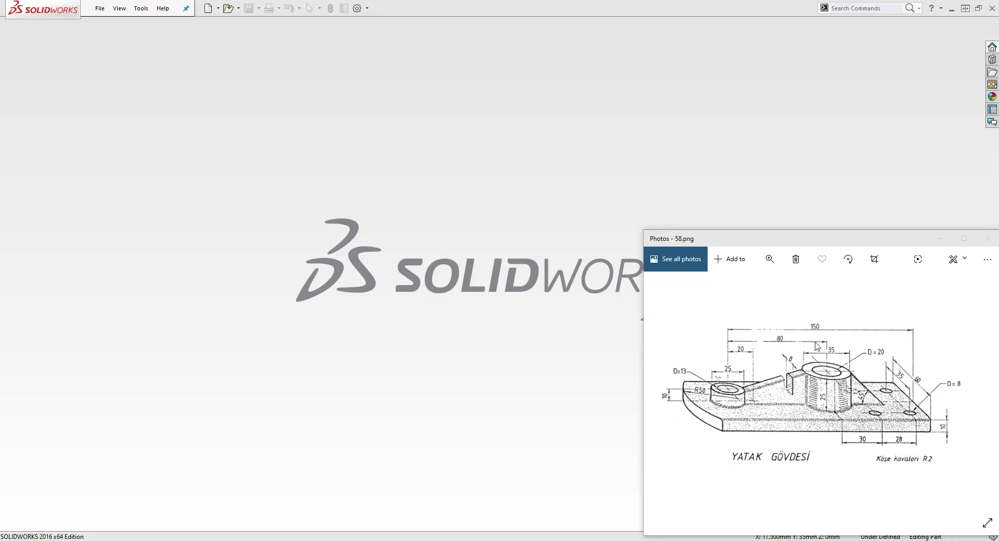
Step: Create a new part and set its document units to MMGS (millimeter, gram, second)
click(208, 9)
click(405, 351)
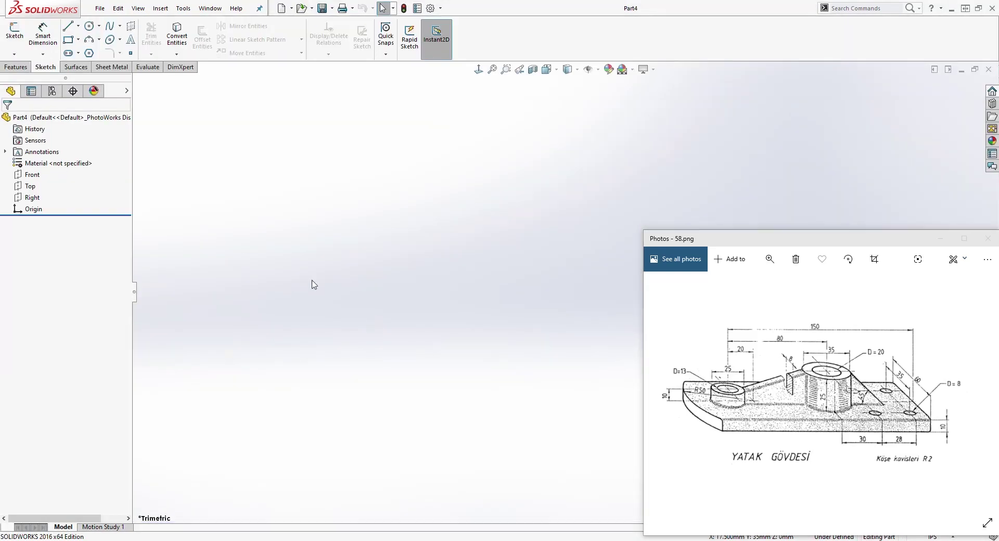
click(430, 9)
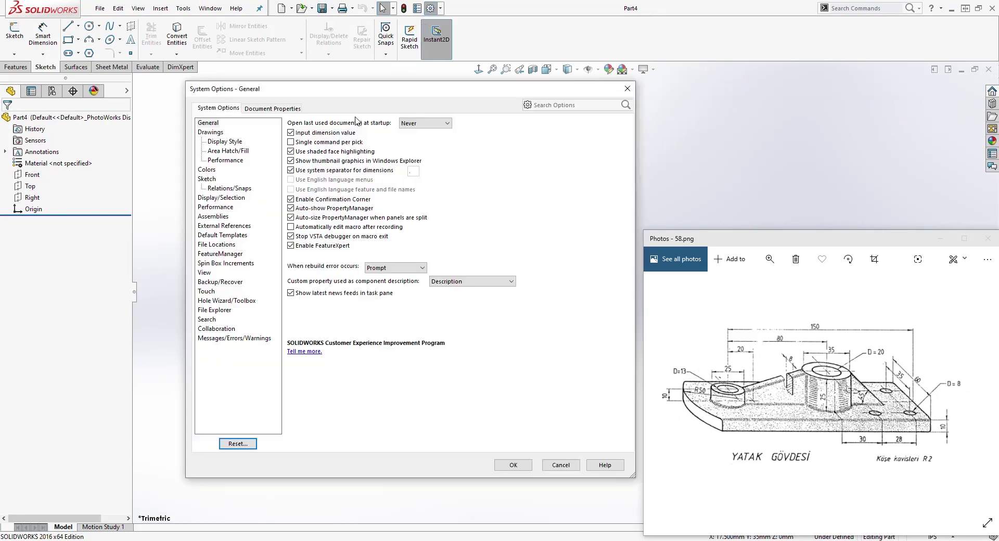
click(276, 107)
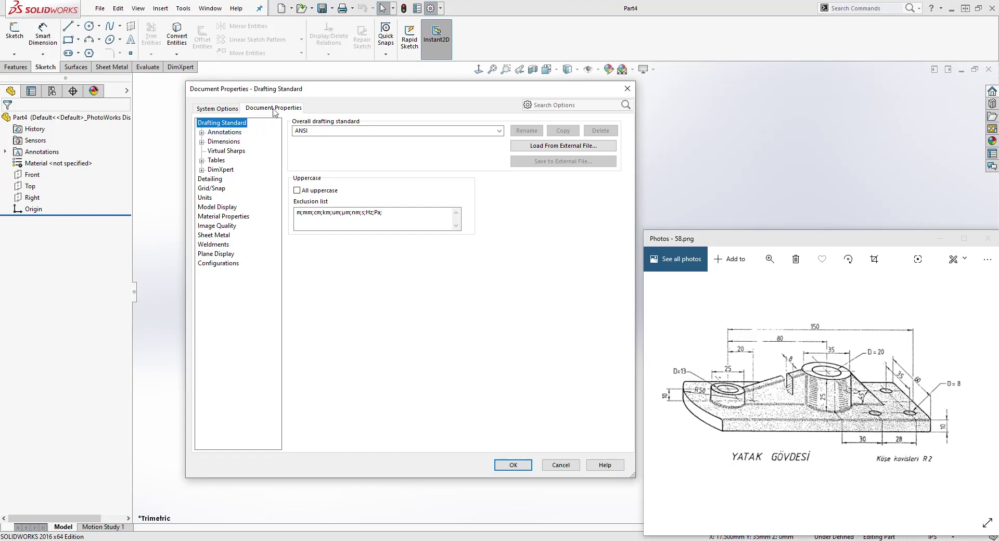
click(205, 198)
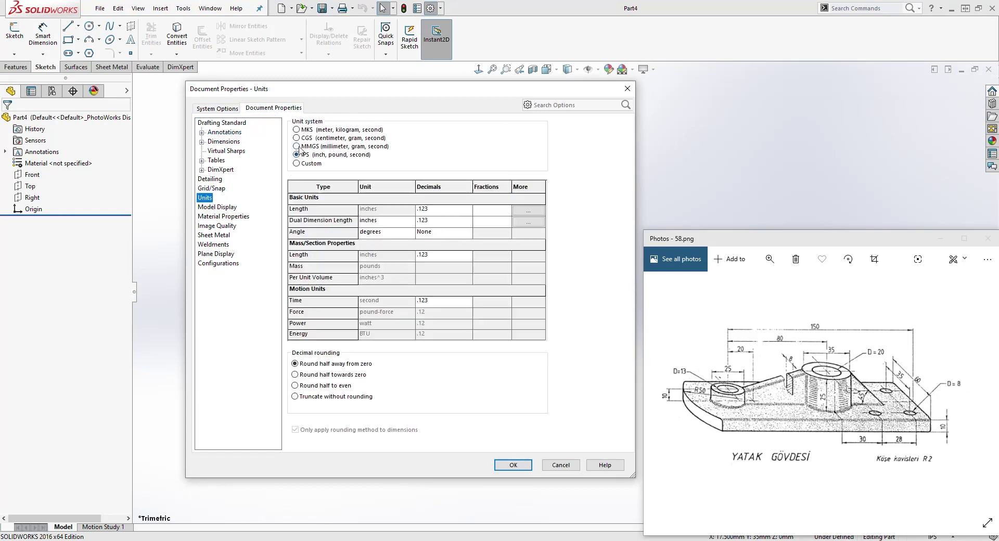
click(297, 146)
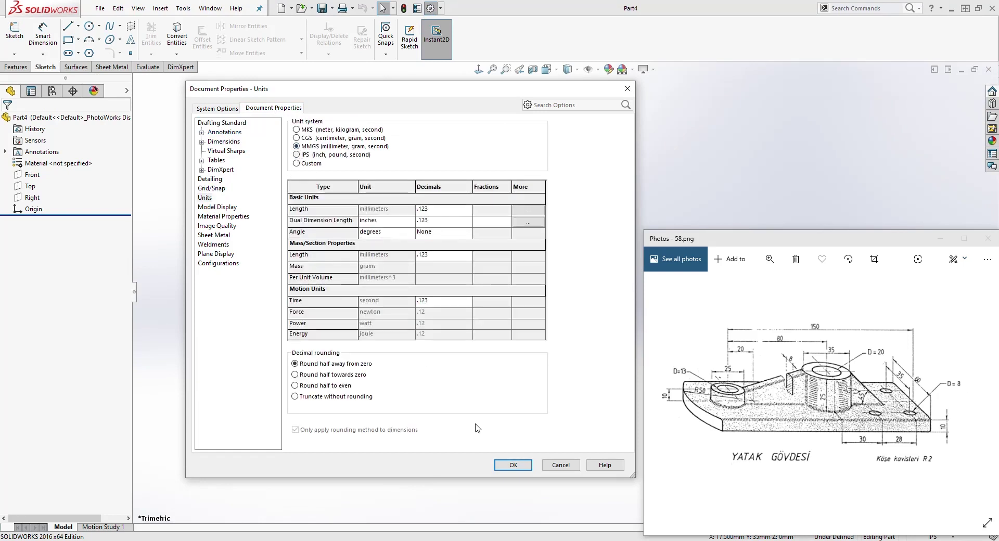
click(515, 464)
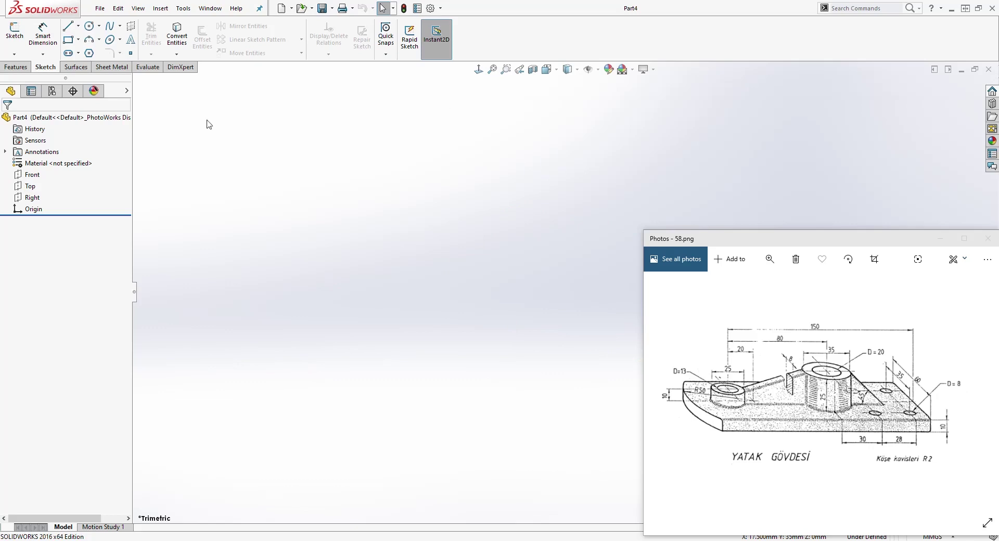
Step: Start a sketch on the Top plane and draw a circle about 55 mm in diameter centred on the origin
click(30, 186)
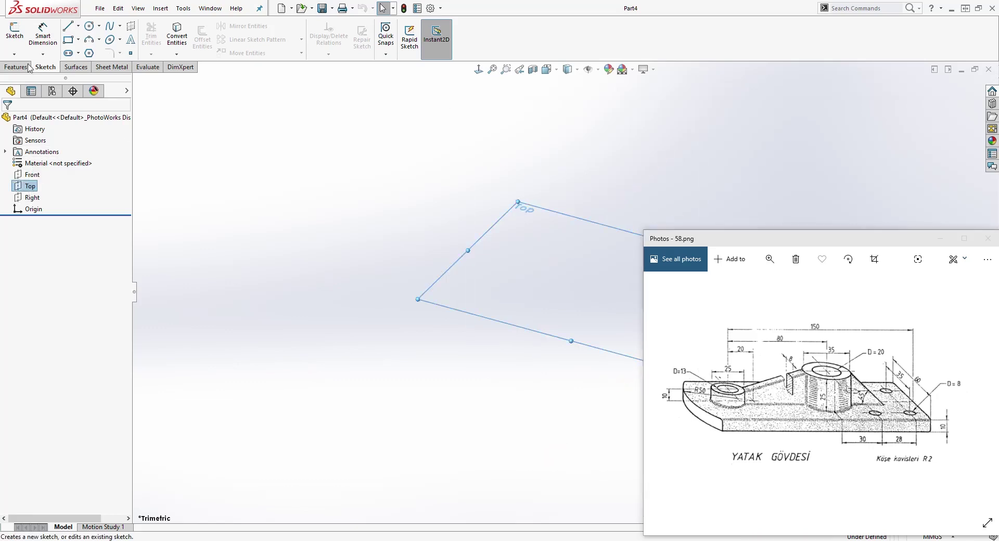
click(14, 31)
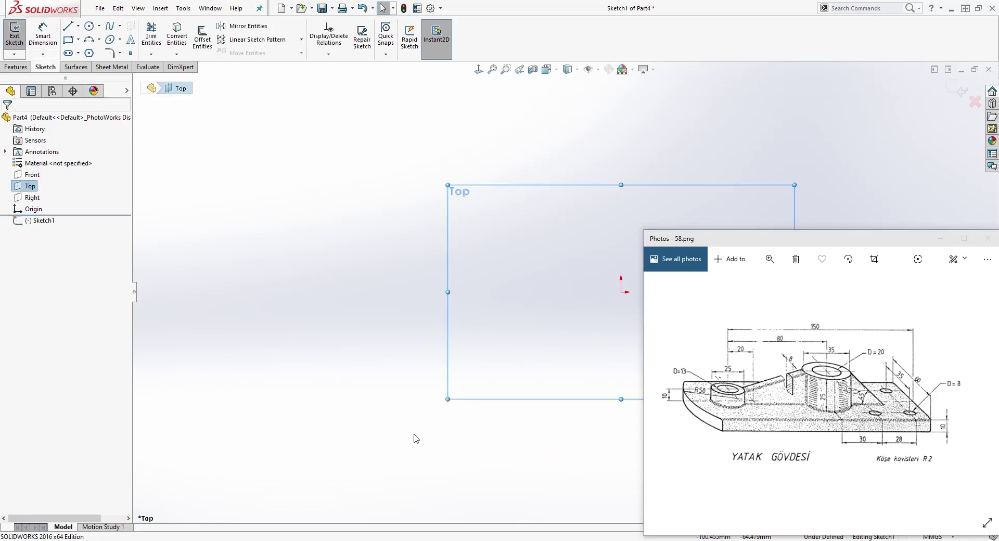
mouse_move(565, 479)
ctrl+middle_down()
mouse_move(479, 455)
mouse_move(288, 444)
ctrl+middle_up()
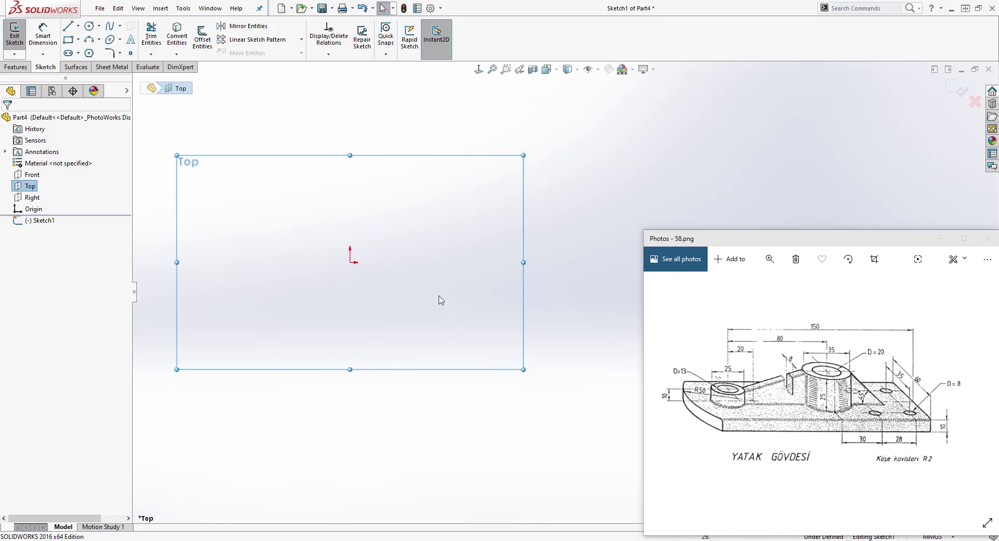
click(89, 26)
click(350, 262)
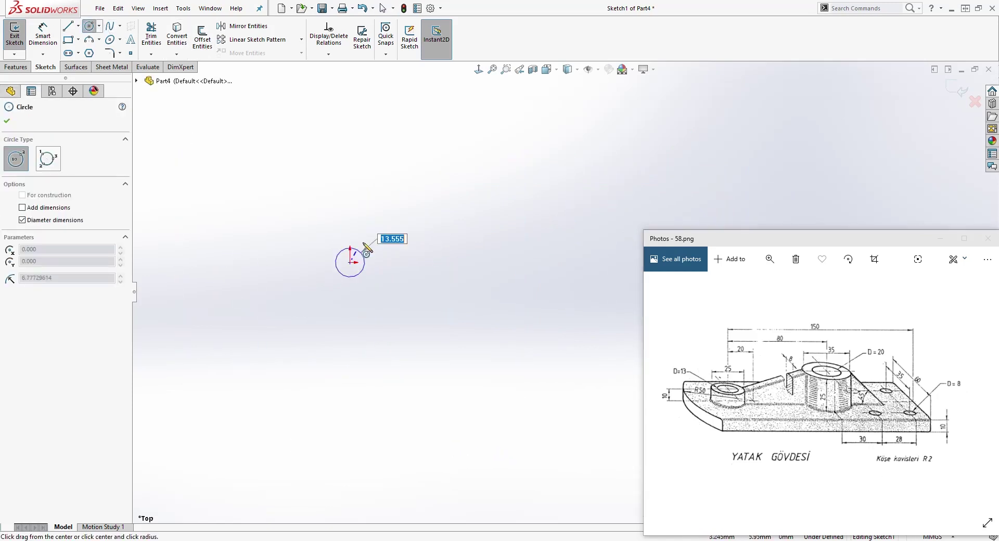
click(391, 223)
key(Escape)
key(z)
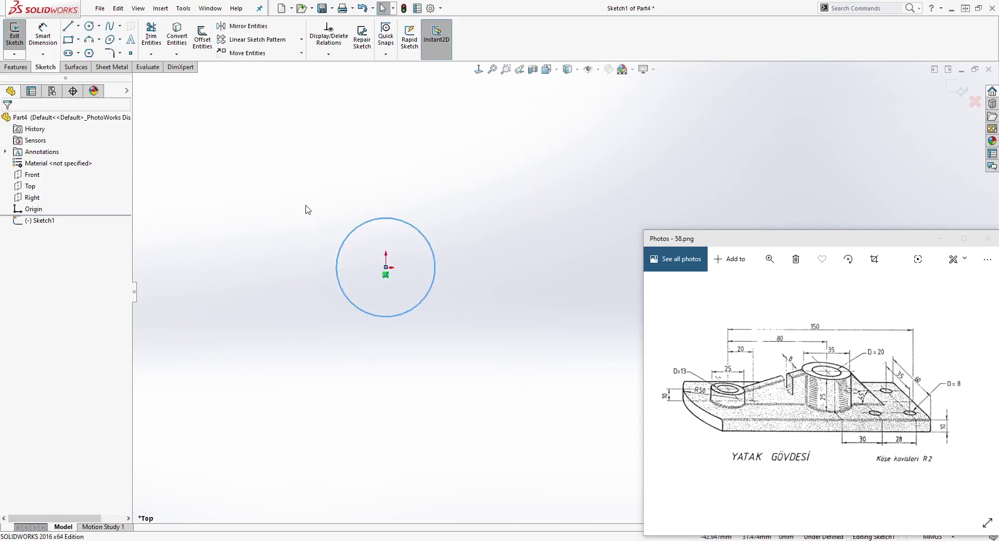
Step: Sketch a second, smaller circle with its centre about 101 mm to the left of the origin
click(89, 28)
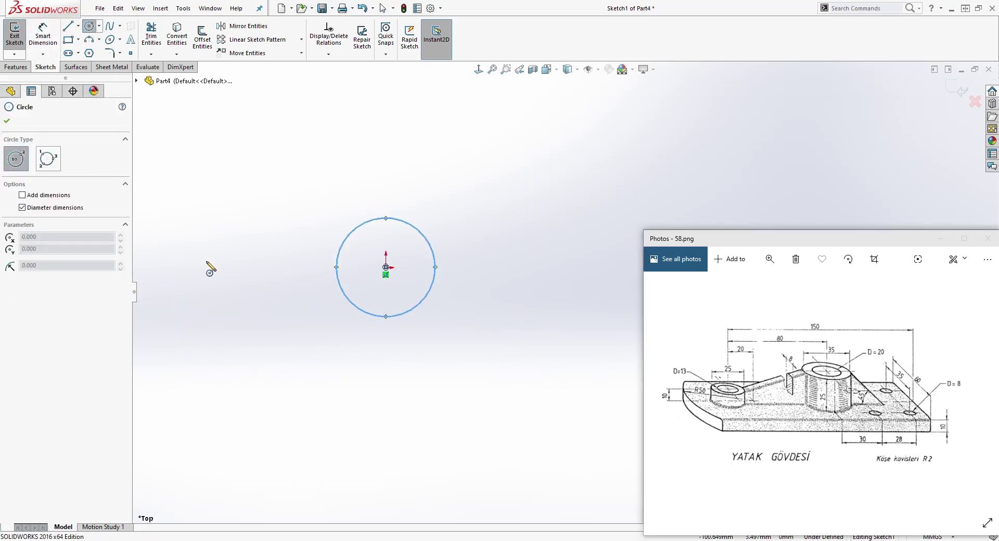
click(207, 261)
click(240, 239)
key(Escape)
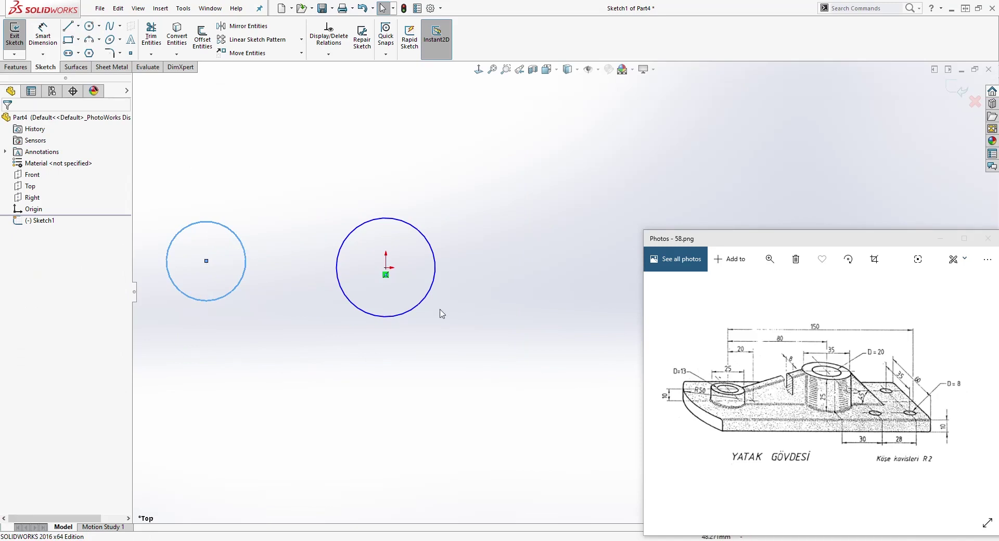
Step: Align the left circle's centre with the origin circle's centre using a Horizontal relation
click(312, 204)
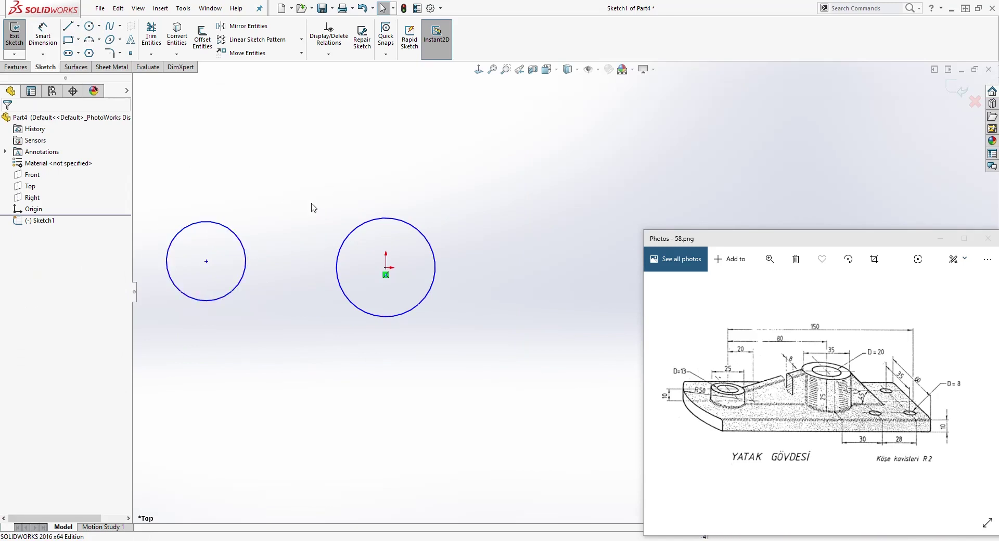
click(206, 261)
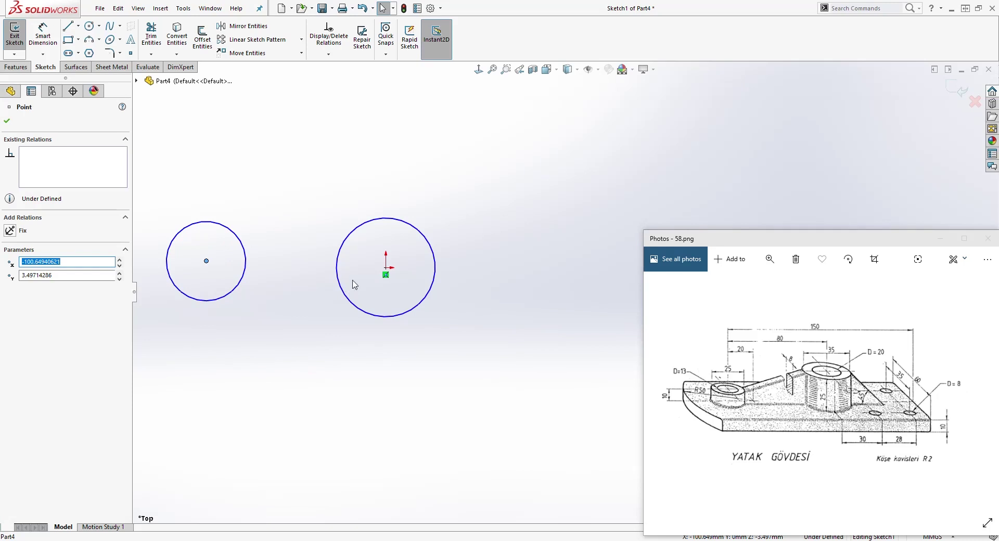
ctrl+click(386, 268)
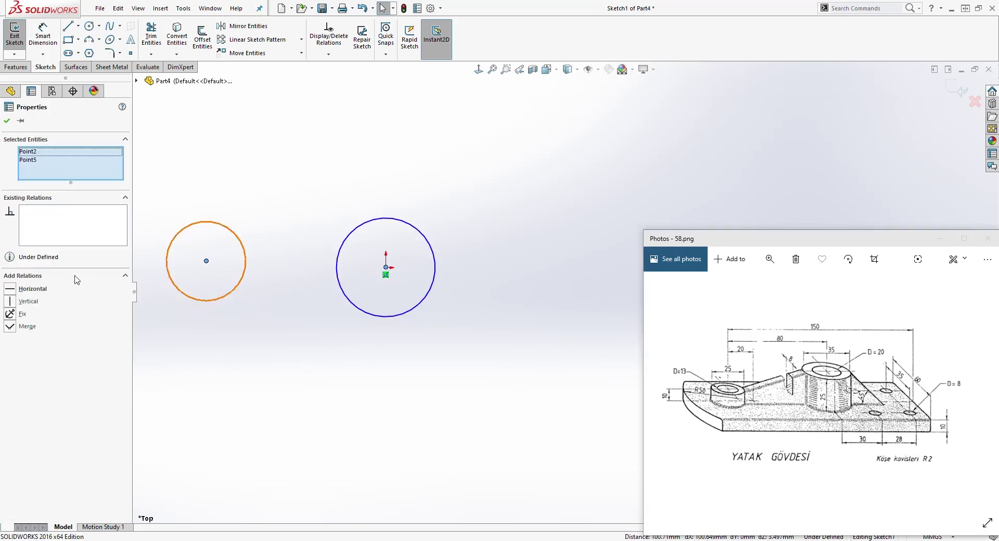
click(11, 289)
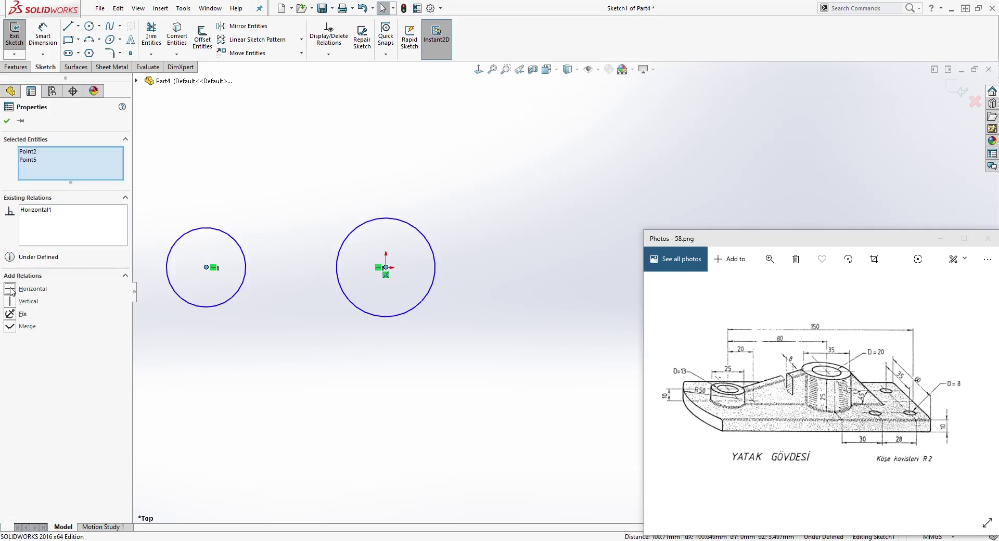
click(261, 275)
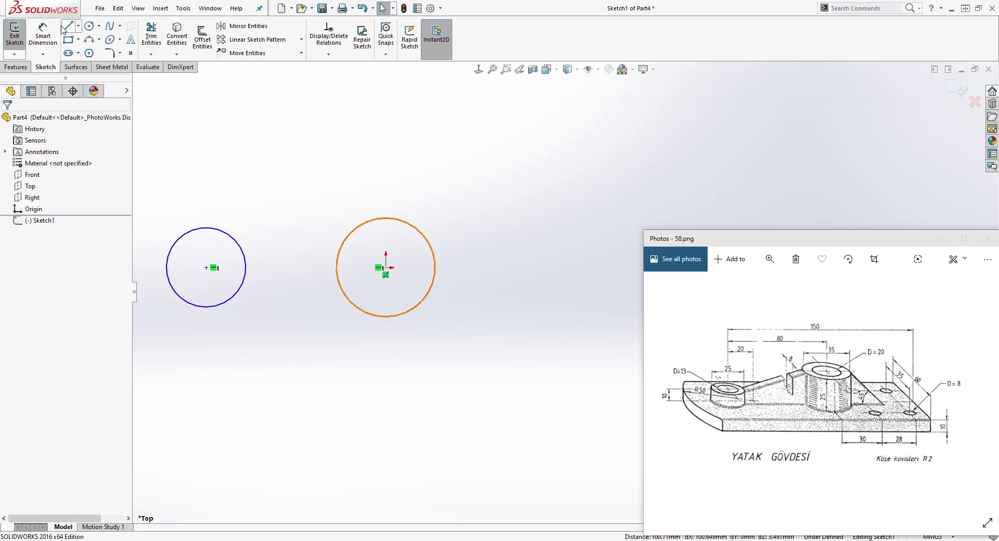
Step: Dimension the circle at the origin to a diameter of 35 mm
click(42, 32)
click(409, 223)
click(470, 177)
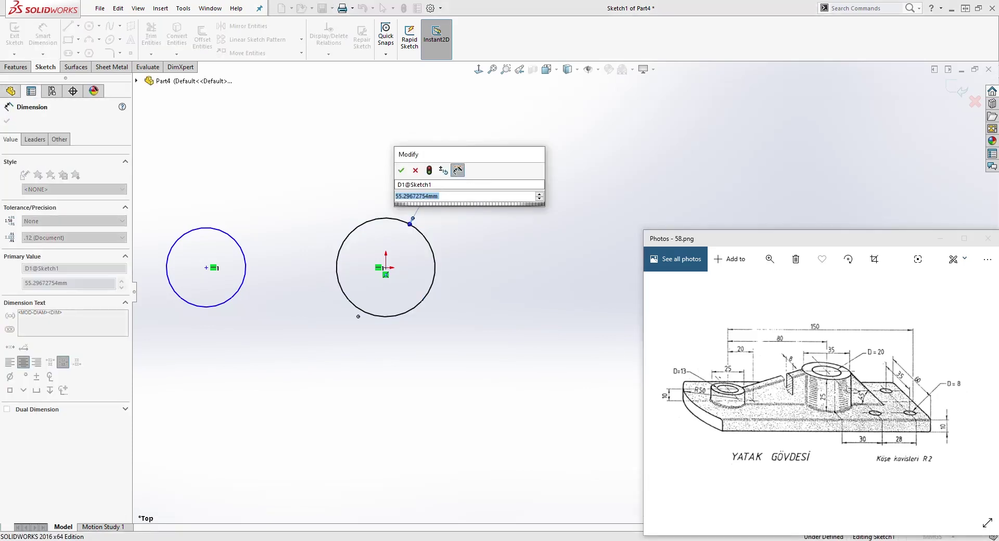
text(35)
key(Return)
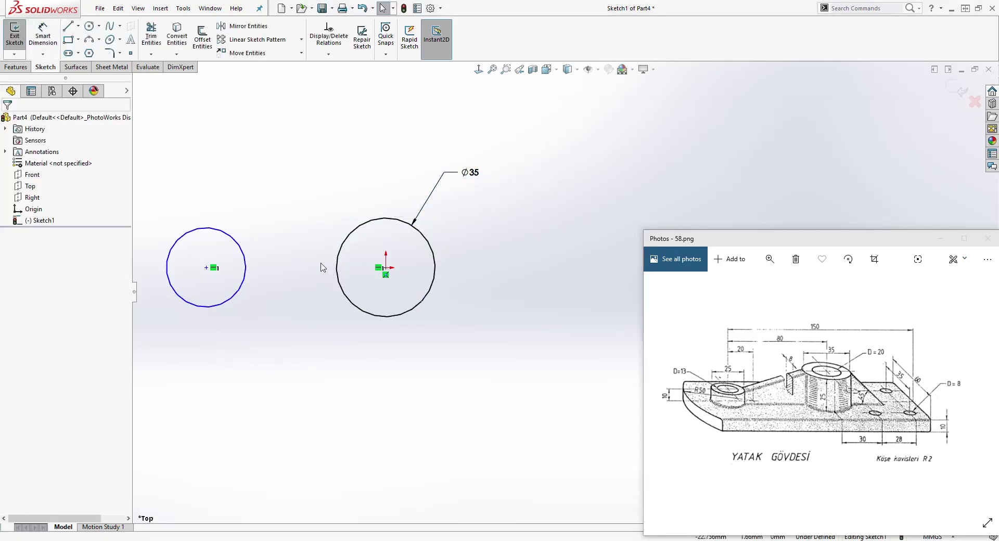
Step: Dimension the left circle to a diameter of 25 mm
click(234, 240)
click(253, 186)
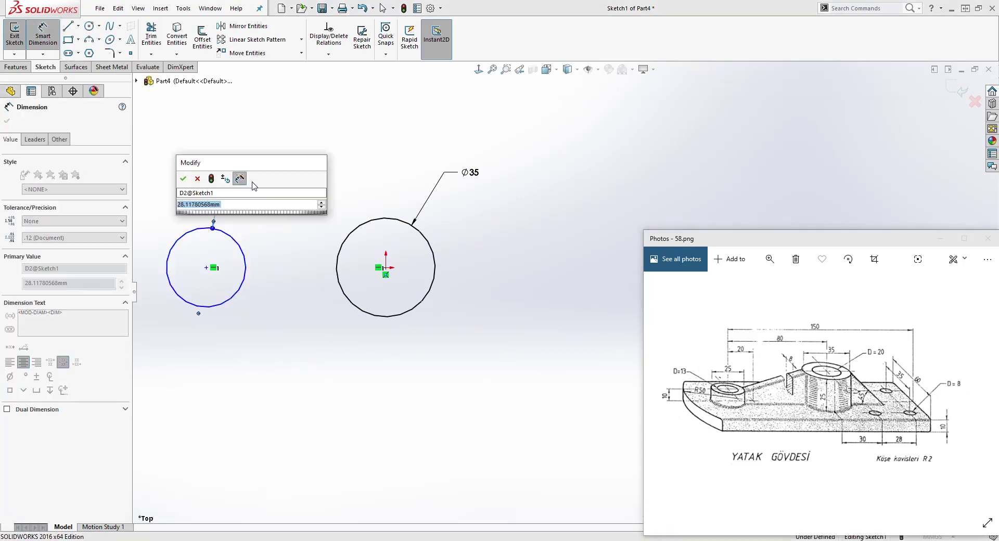
text(25)
key(Return)
key(Escape)
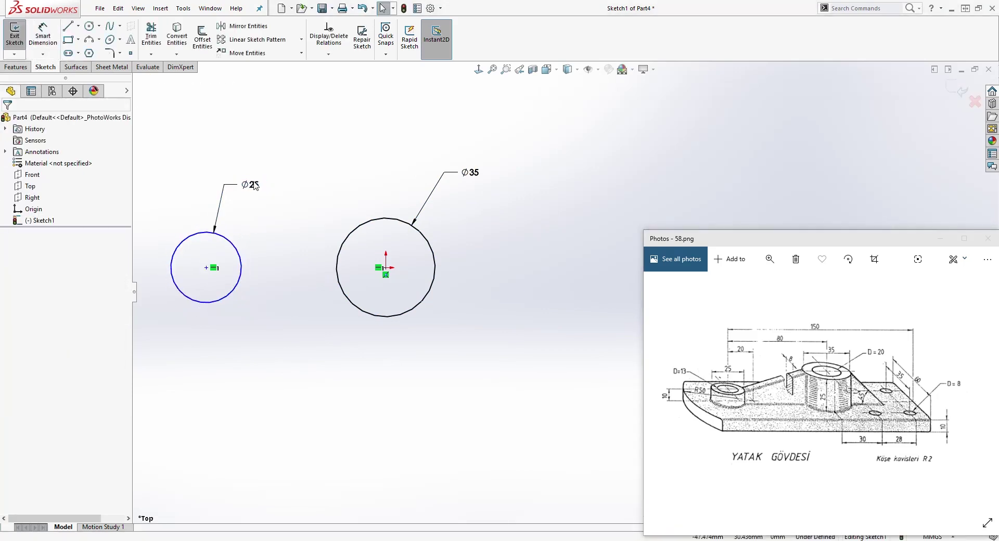
Step: Dimension the distance between the two circle centres as 80 mm
key(z)
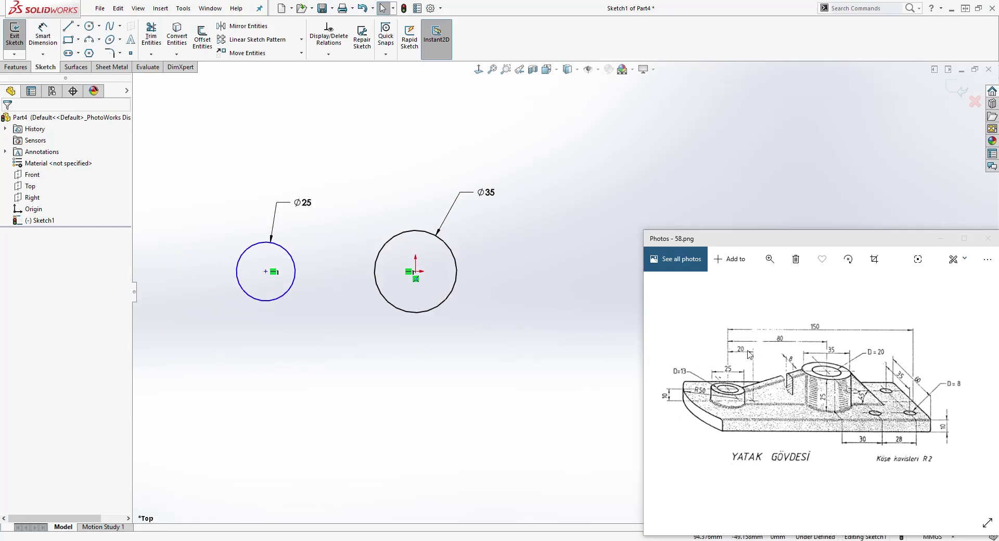
click(42, 36)
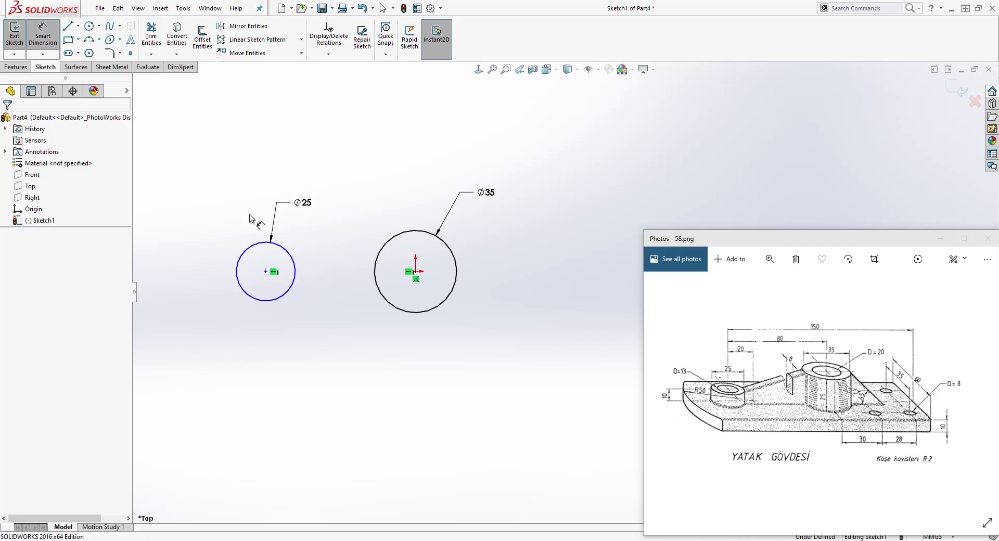
click(266, 272)
click(415, 272)
click(378, 177)
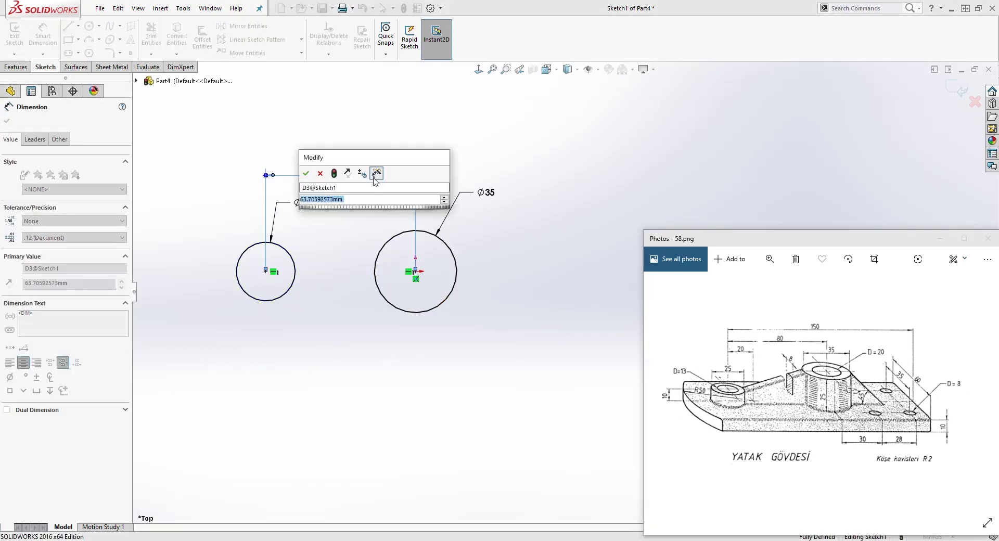
text(80)
key(Return)
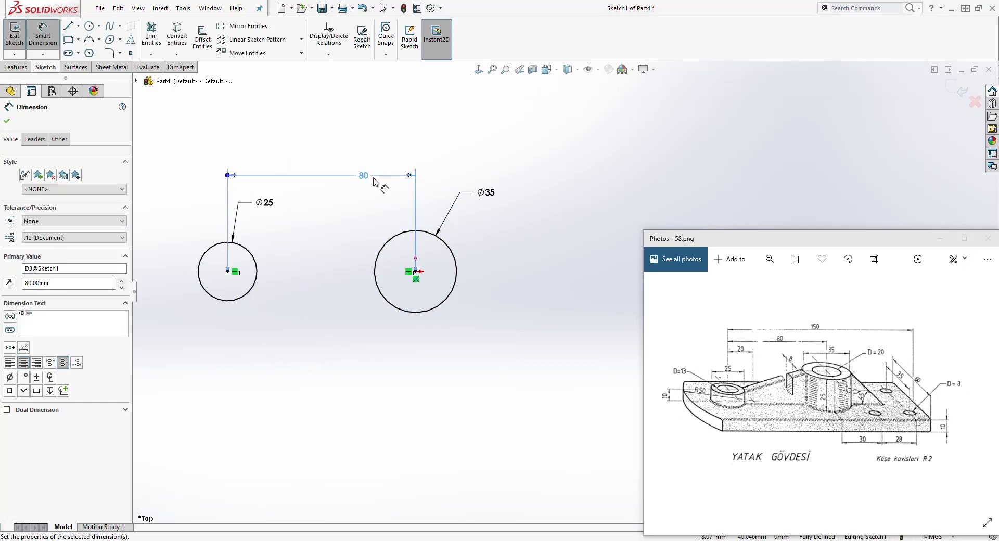
key(Escape)
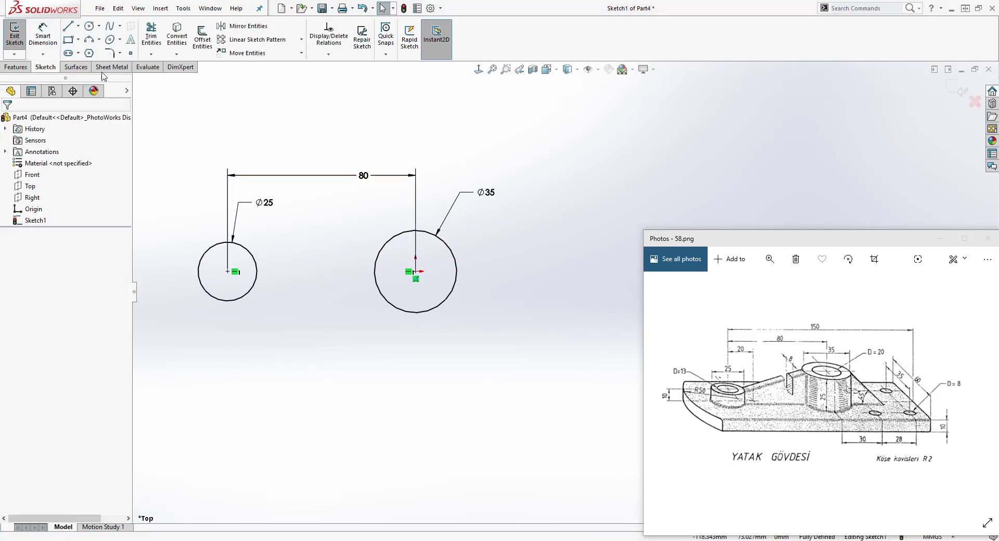
Step: Sketch a three-line plate outline around both circles, open on the left, with a right vertical side about 54 mm long
click(67, 27)
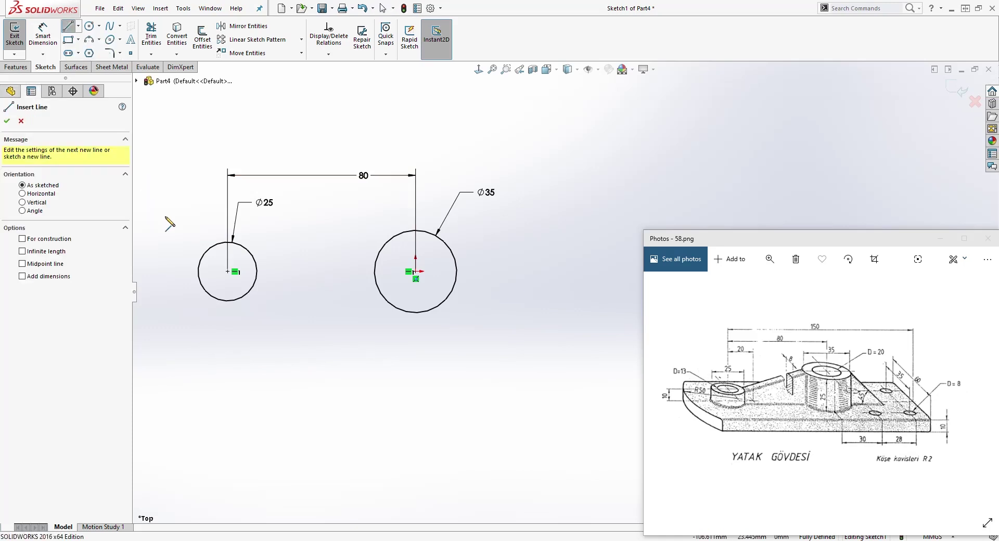
click(165, 216)
click(501, 216)
click(500, 343)
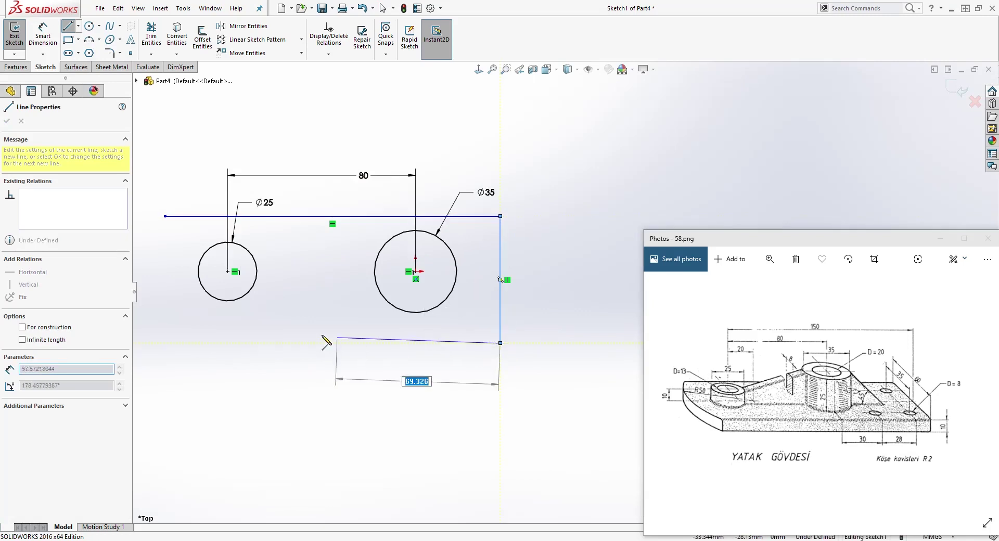
click(172, 343)
key(Escape)
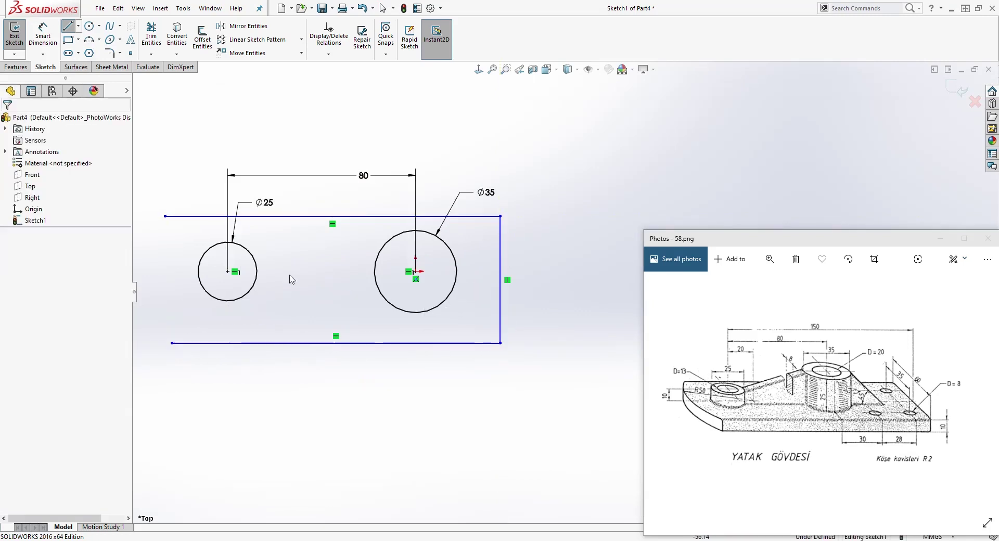
Step: Dimension the distance from the left circle's centre to the outline's right vertical side as 150 mm
scroll(339, 276, down, 1)
scroll(505, 327, up, 2)
scroll(561, 305, down, 1)
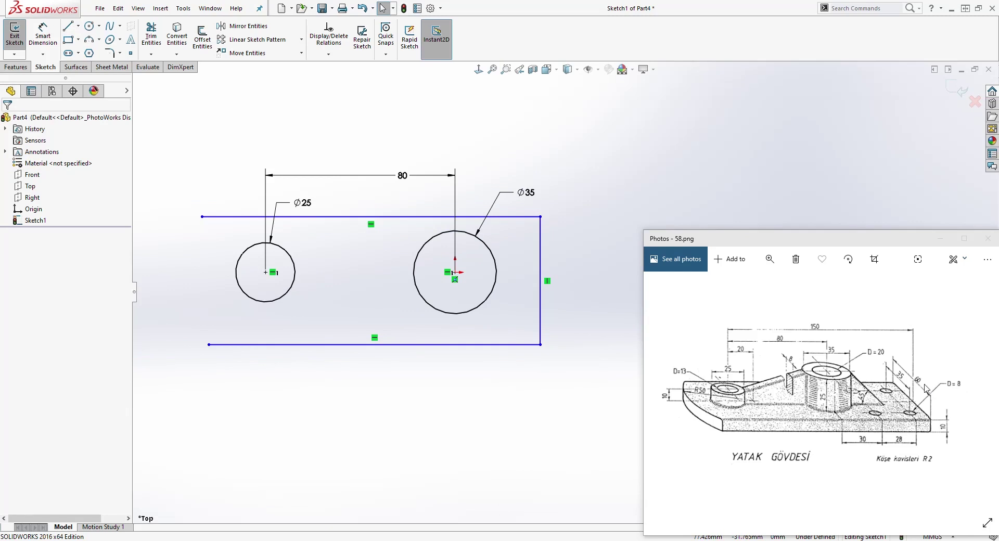
click(42, 34)
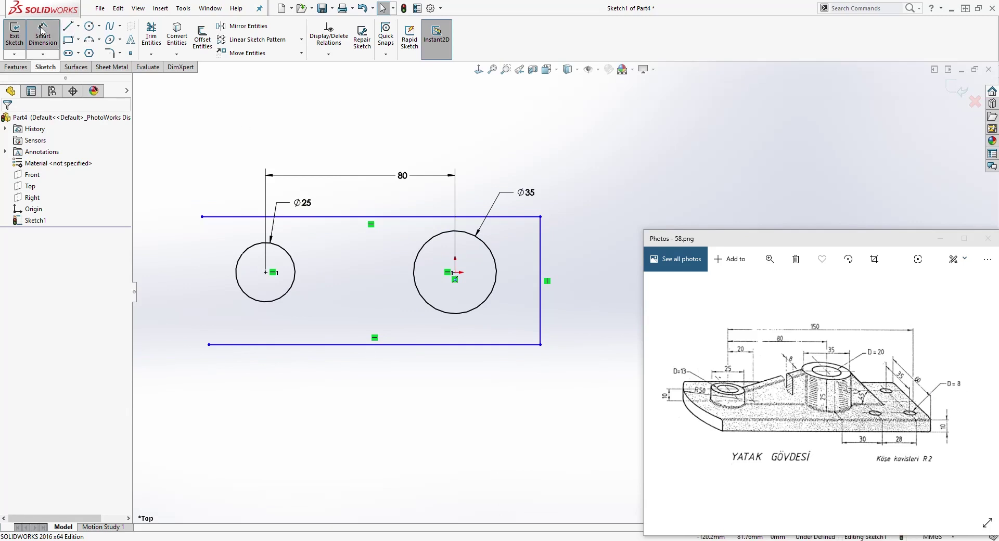
click(540, 235)
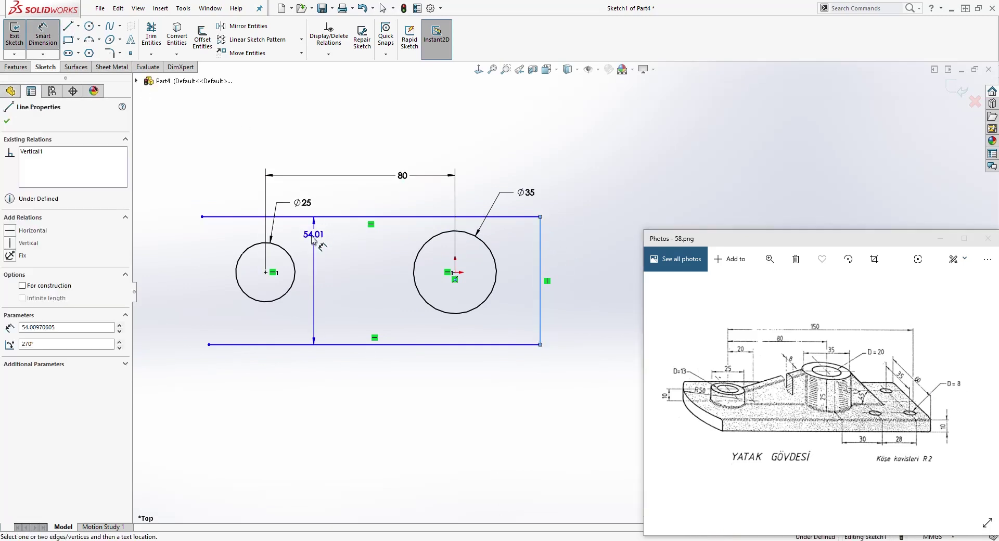
click(266, 273)
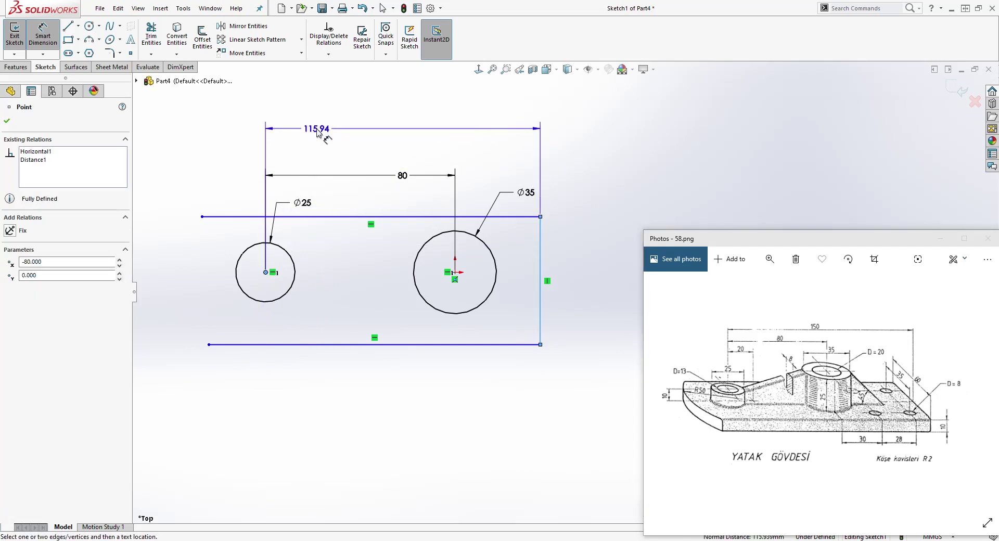
click(319, 132)
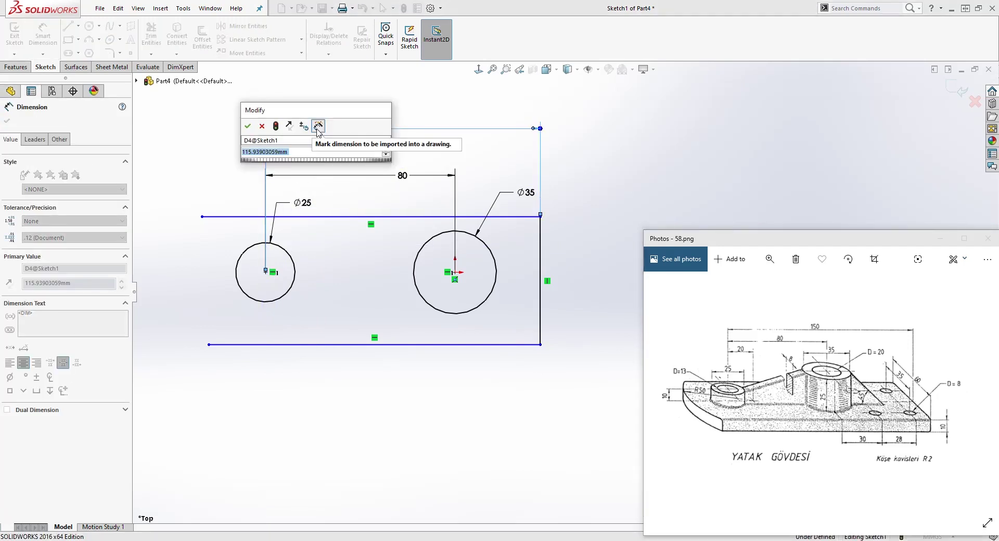
text(150)
key(Return)
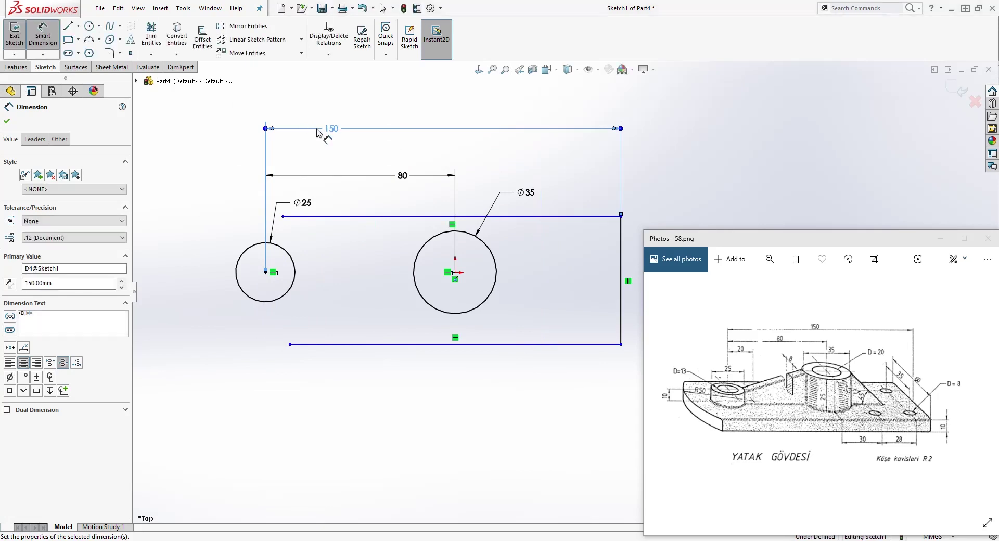
key(Escape)
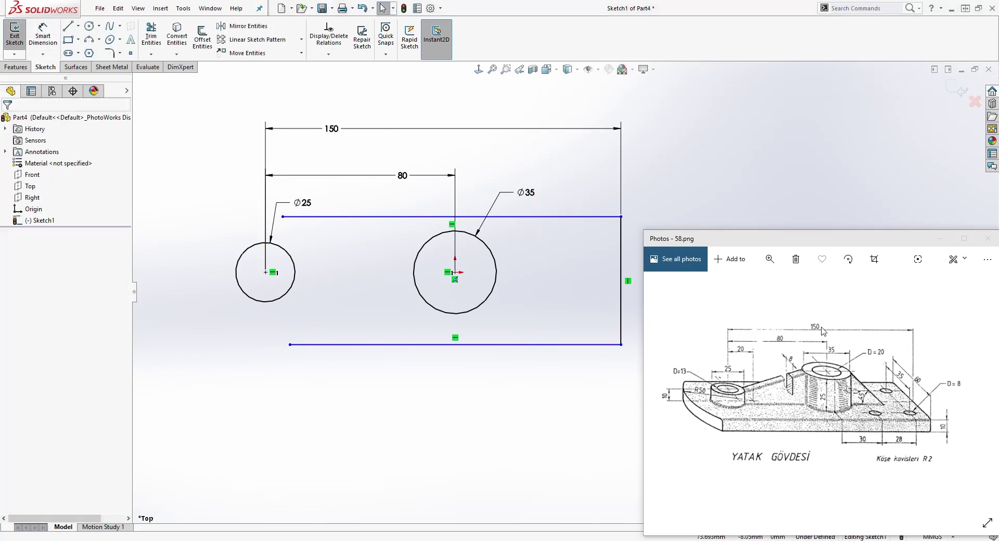
Step: Dimension the right vertical side of the plate outline to a length of 60 mm
scroll(630, 272, down, 1)
key(d)
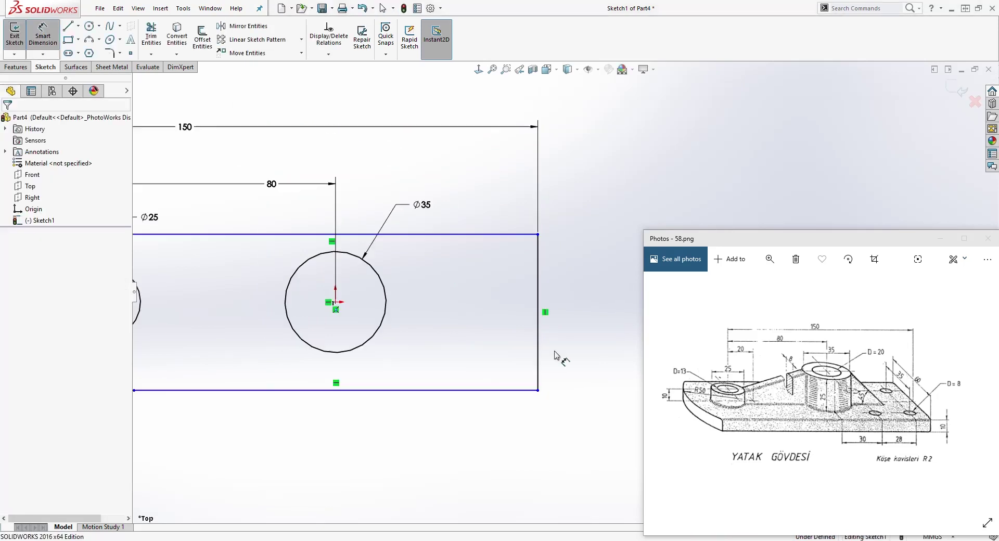
click(538, 275)
click(568, 295)
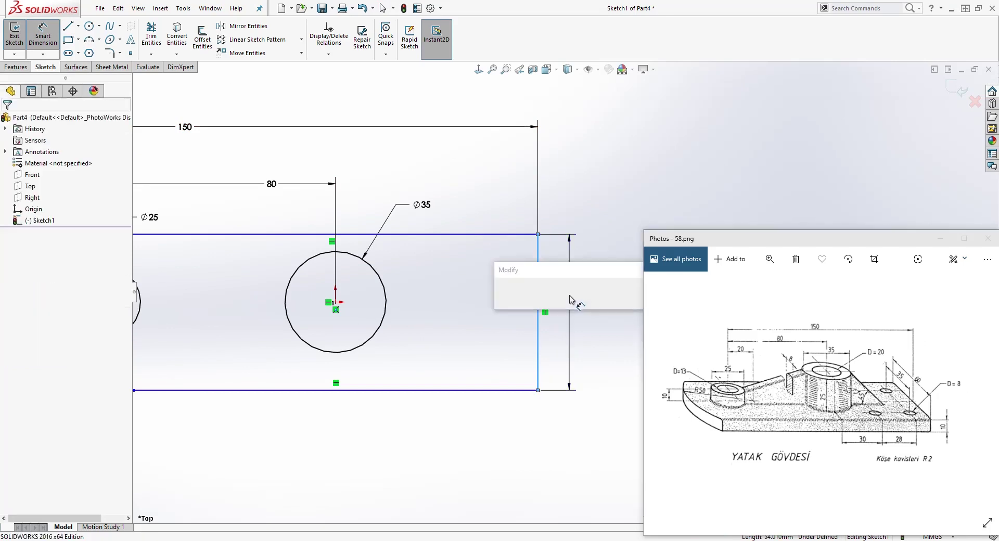
text(60)
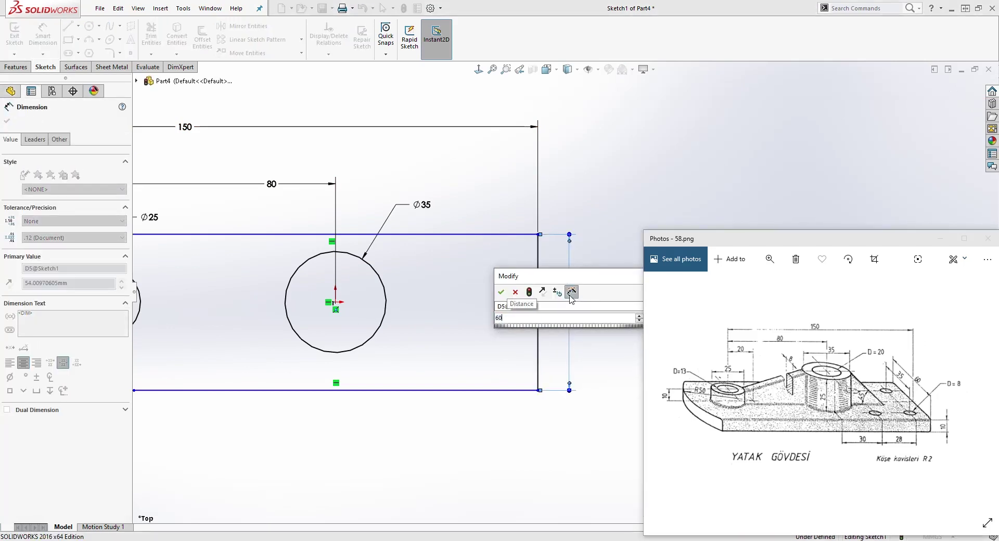
key(Return)
key(Escape)
Step: Stretch the open left ends of the outline's upper and lower lines past the left circle
scroll(509, 346, up, 2)
scroll(529, 328, down, 1)
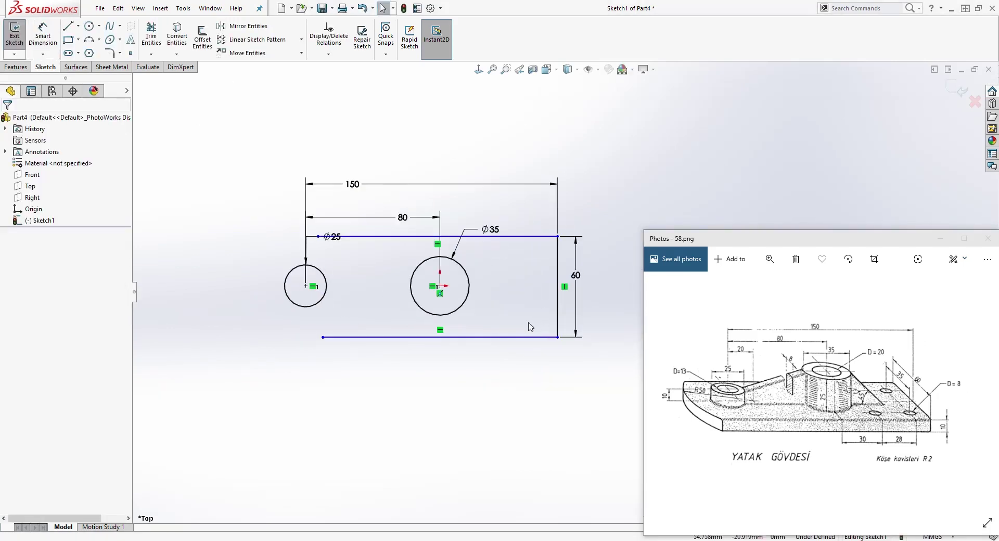
scroll(567, 289, down, 1)
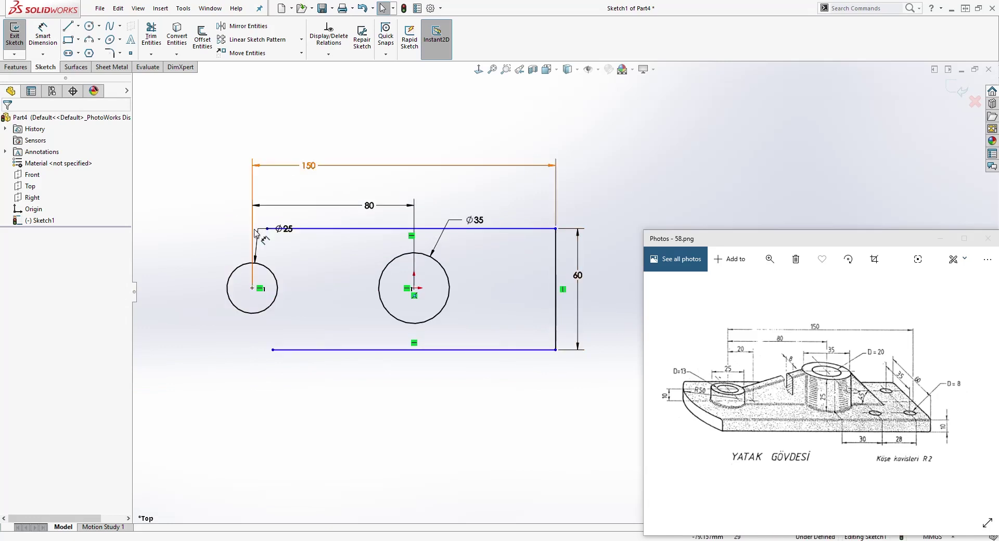
drag(267, 229, 166, 218)
drag(273, 339, 190, 339)
mouse_move(556, 219)
mouse_down()
mouse_move(556, 164)
mouse_move(556, 227)
mouse_up()
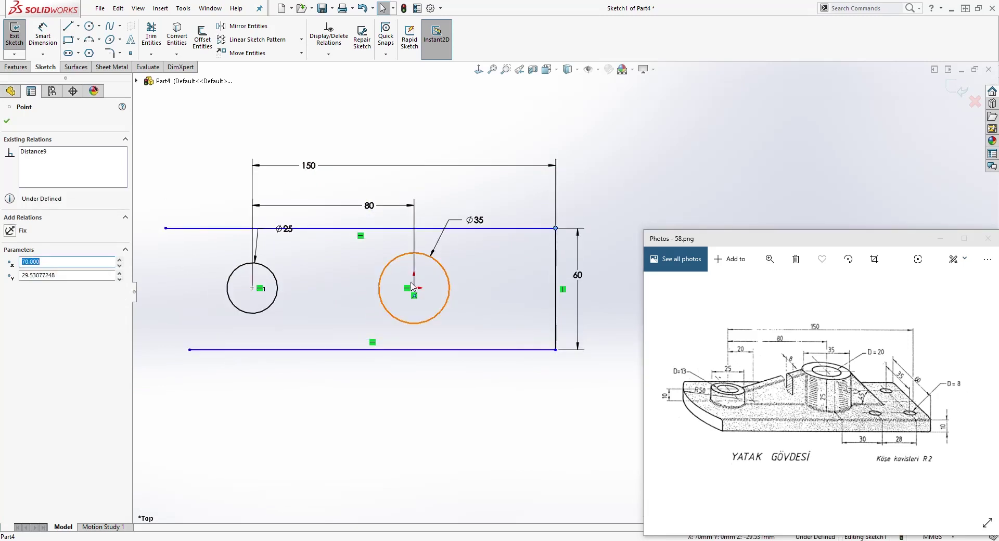
click(539, 284)
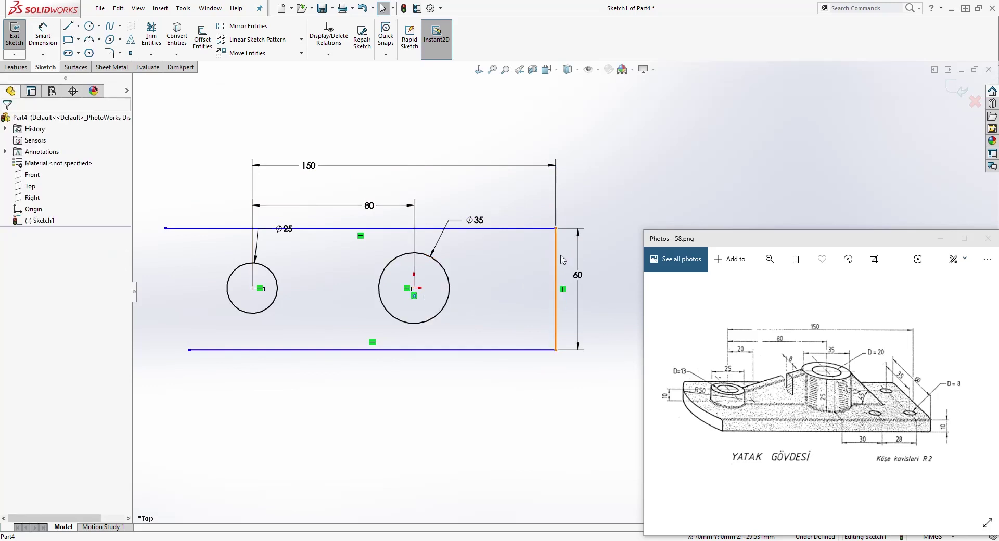
Step: Add a Horizontal relation between the midpoint of the outline's right side and the origin
click(557, 292)
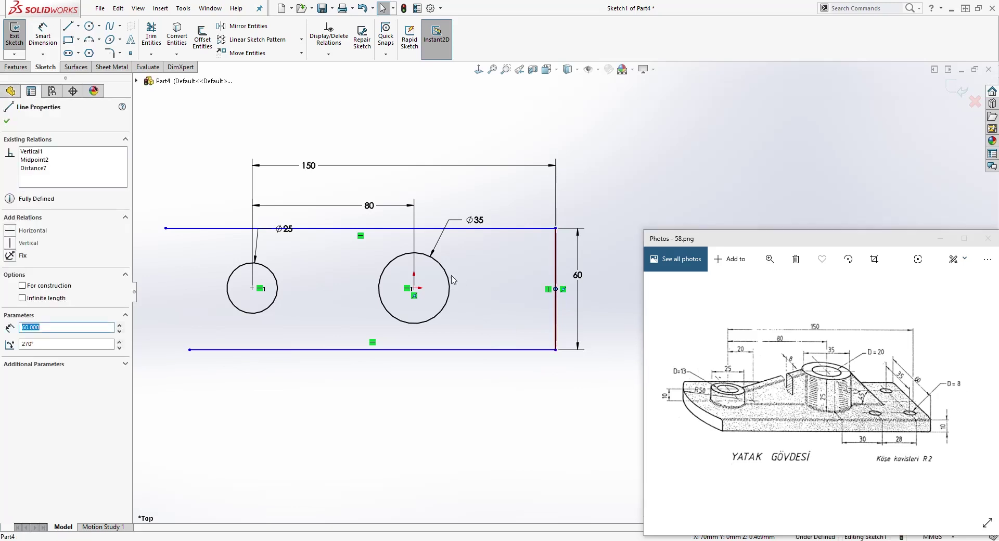
click(414, 289)
ctrl+click(415, 289)
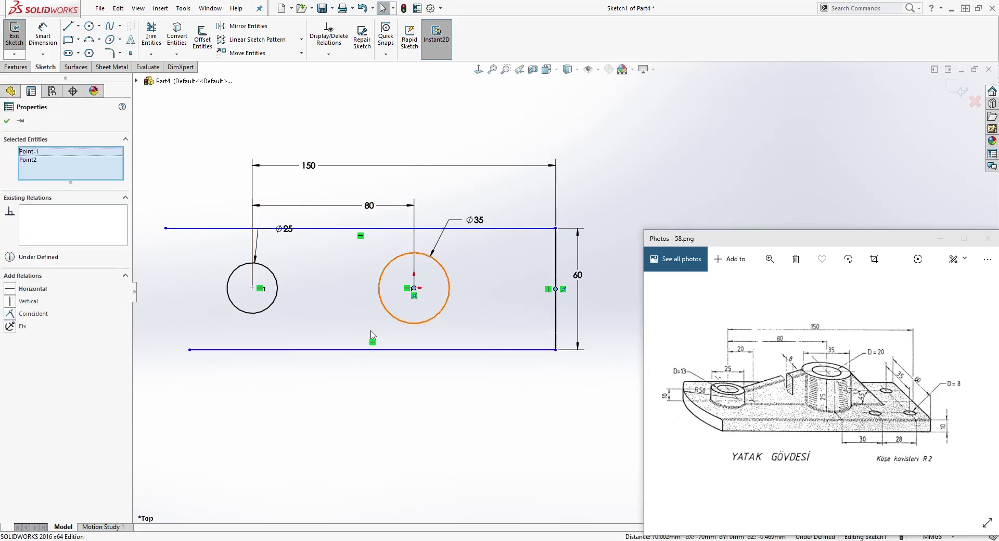
click(11, 290)
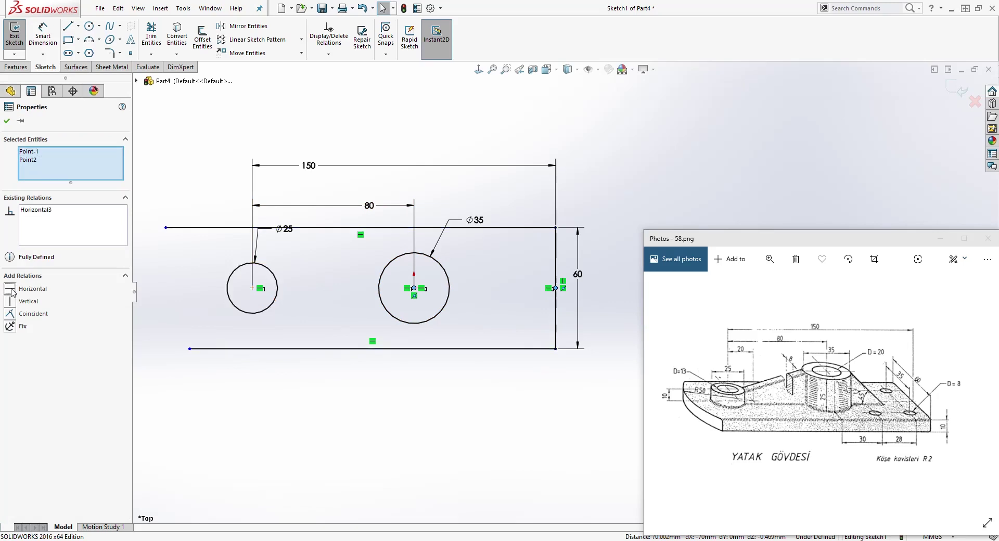
key(Escape)
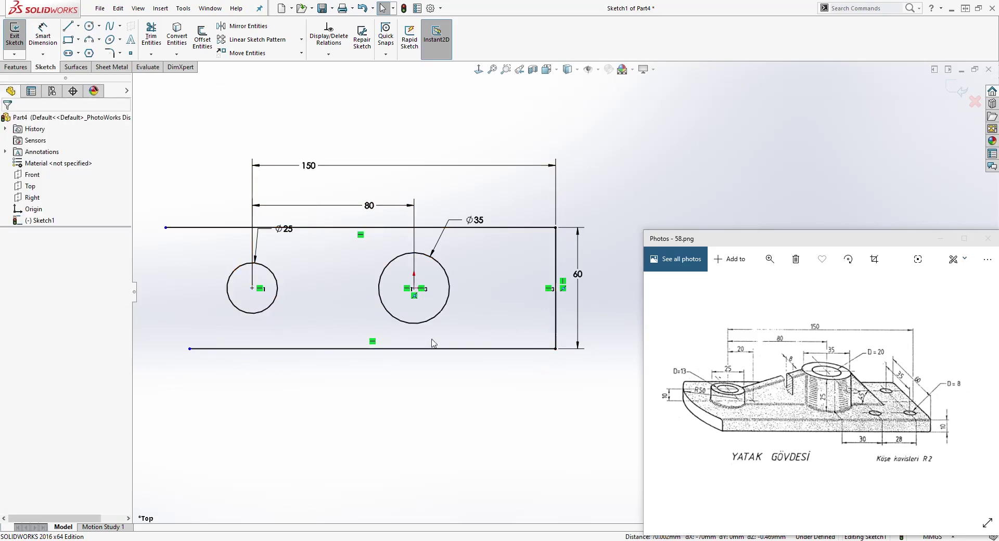
Step: Sketch a horizontal line about 47 mm long from the origin towards the right side and make it construction geometry
key(l)
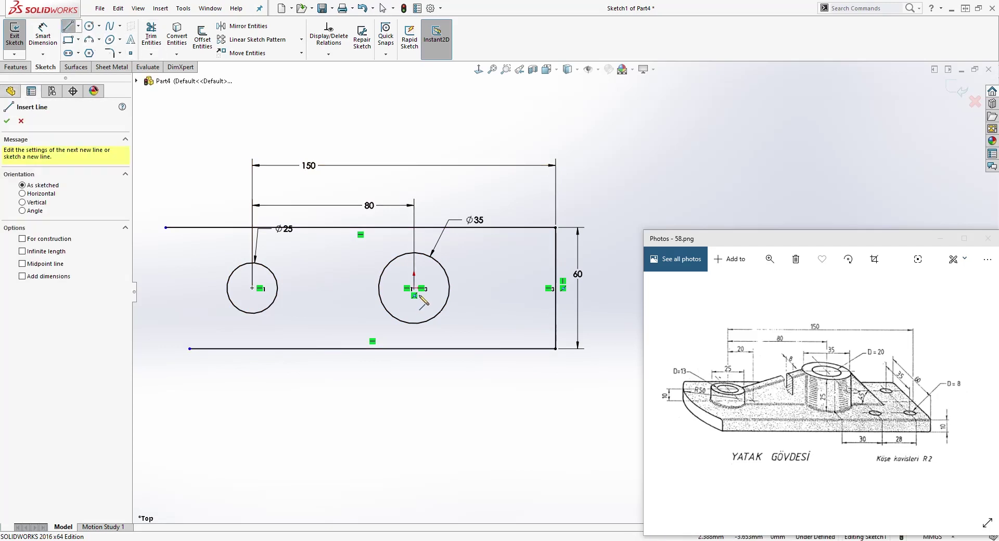
click(415, 289)
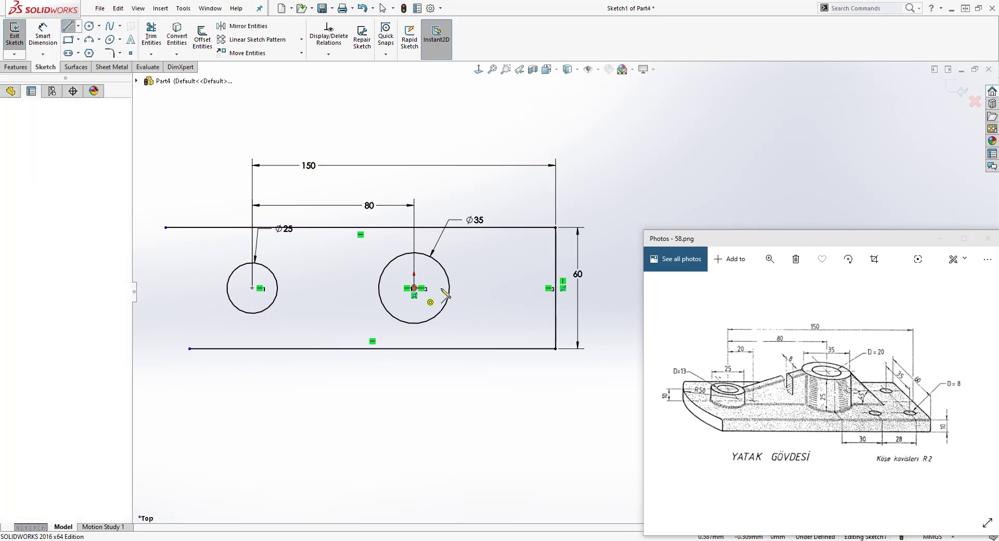
double_click(511, 290)
key(Escape)
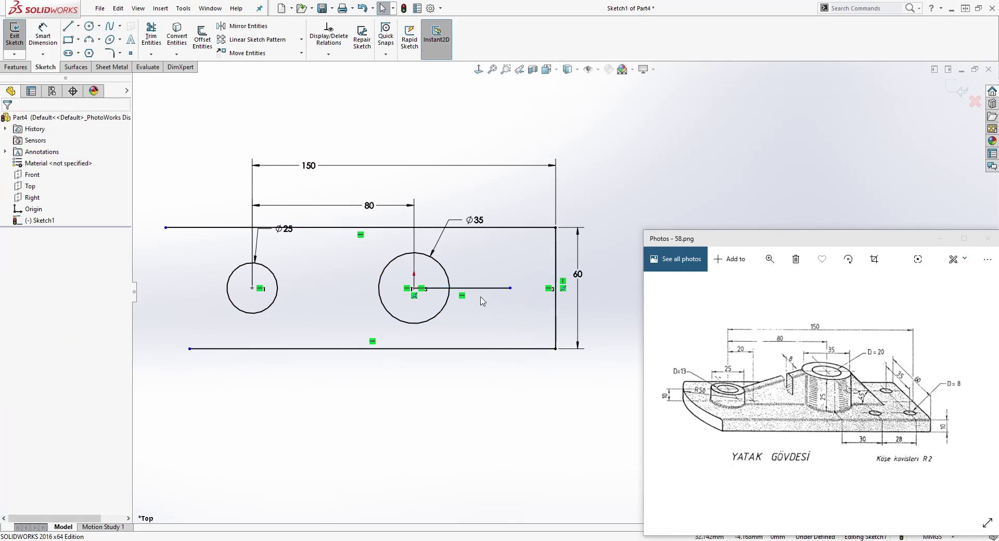
click(483, 289)
click(21, 285)
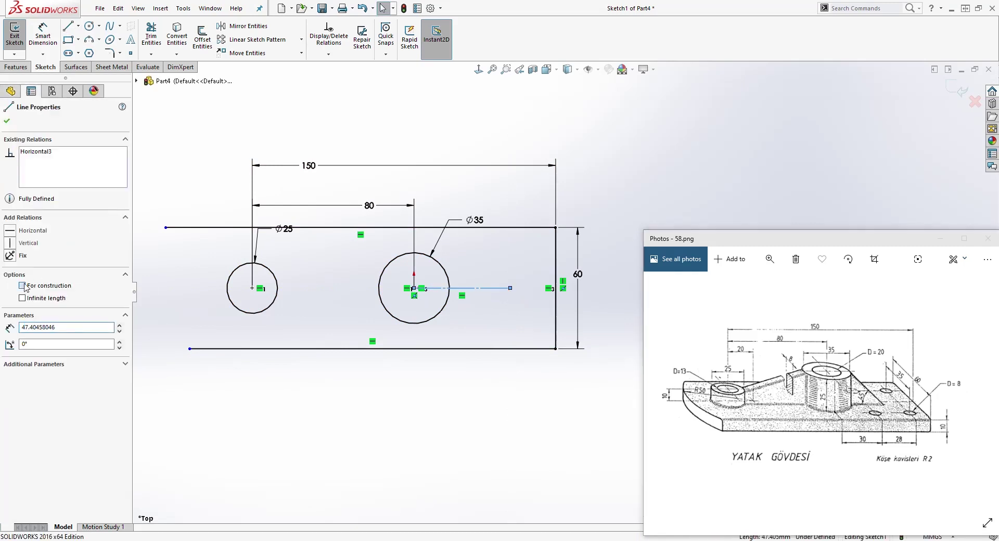
click(520, 306)
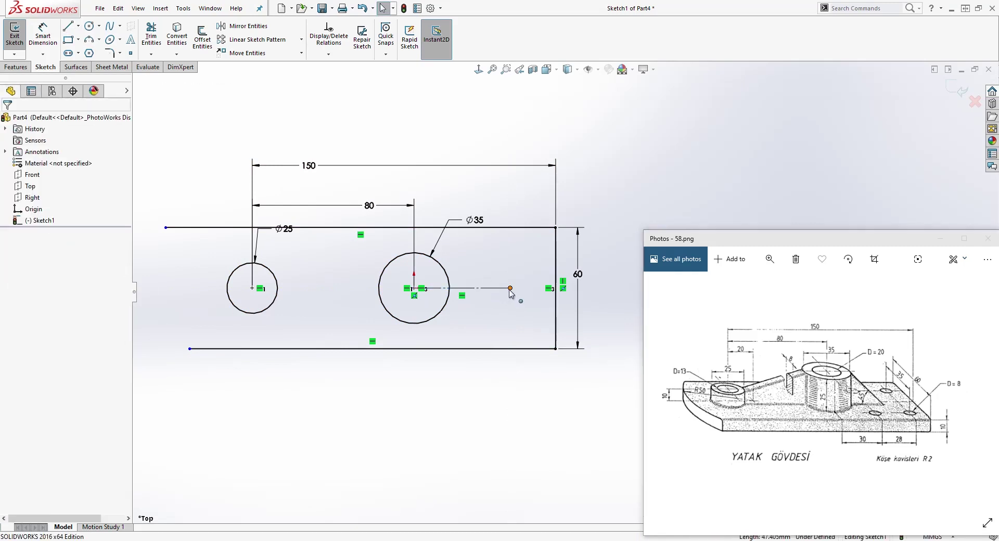
Step: Add a Midpoint relation between the construction line's free end and the outline's right vertical side
click(510, 287)
ctrl+click(555, 309)
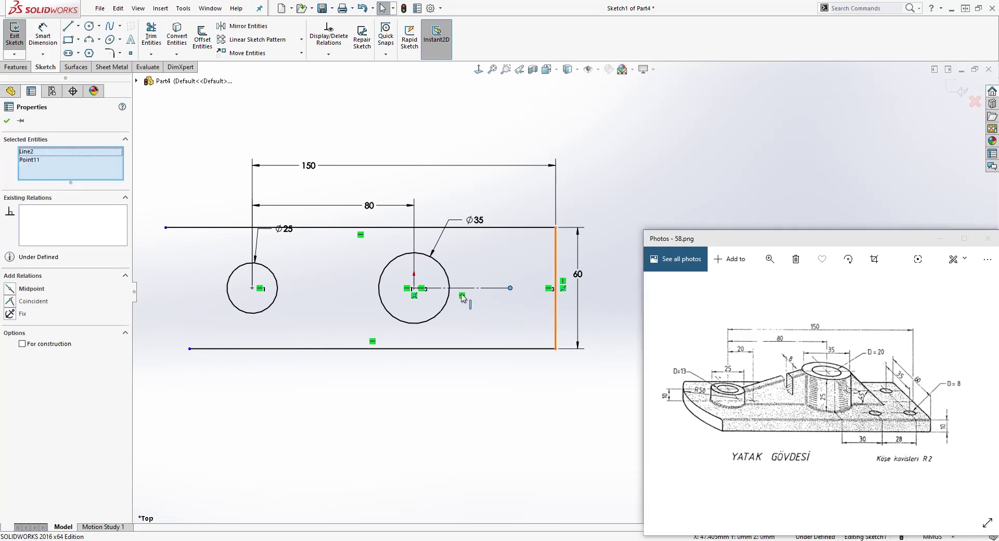
click(9, 290)
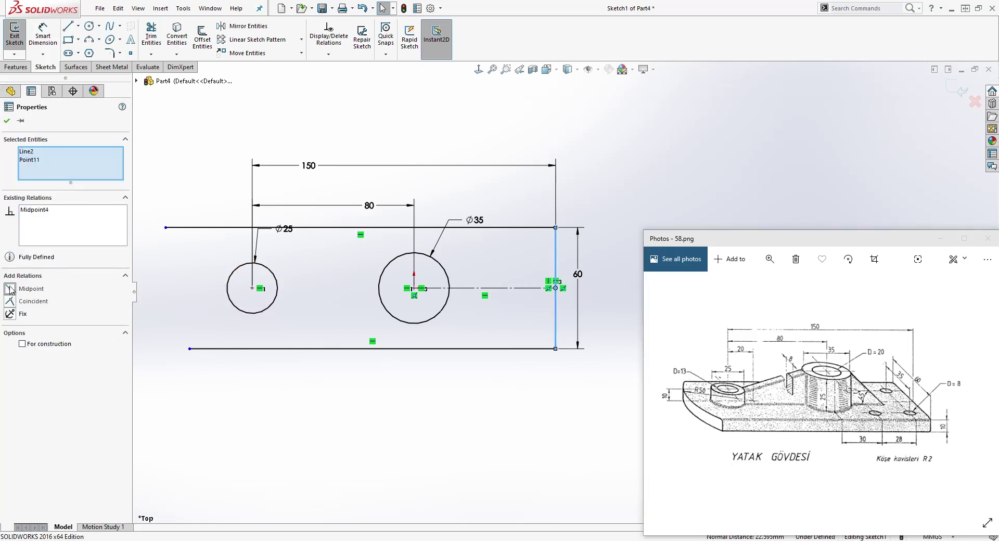
key(Escape)
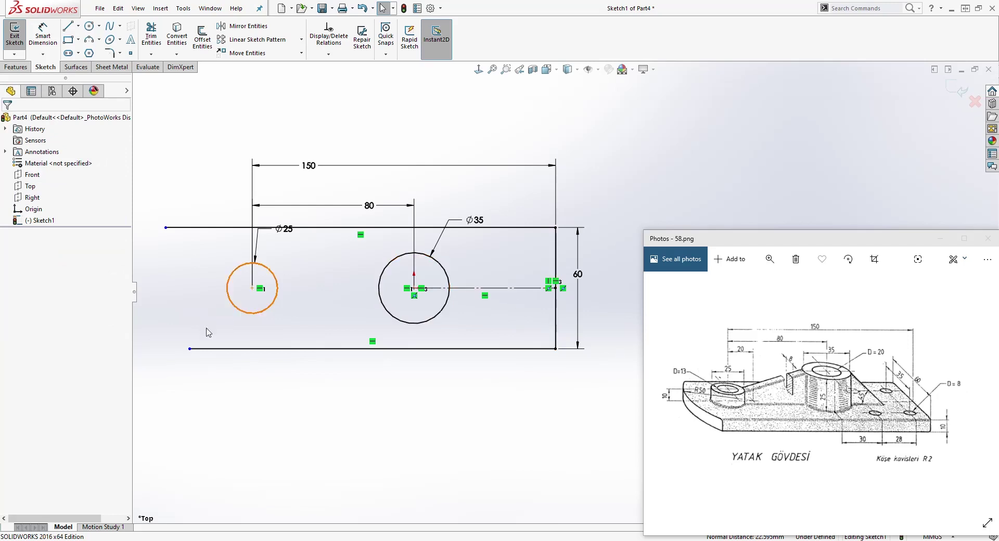
Step: Extend the left ends of both horizontal outline lines to about 130 mm from the origin, aligned with each other
drag(189, 349, 151, 348)
click(166, 228)
drag(166, 228, 151, 227)
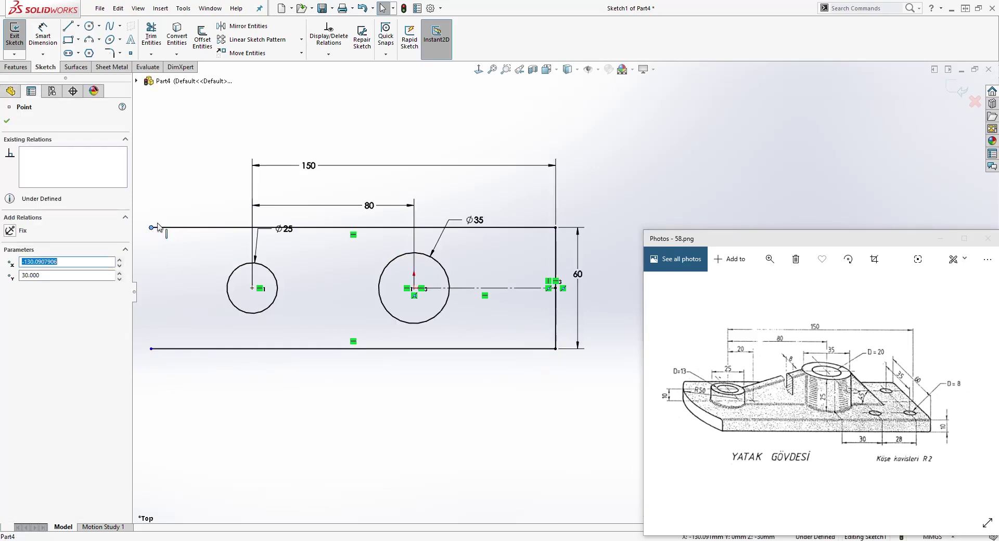
Step: Close the left end of the outline with a 3 Point Arc bulging outward between the two horizontal lines' ends
click(90, 43)
drag(151, 349, 151, 228)
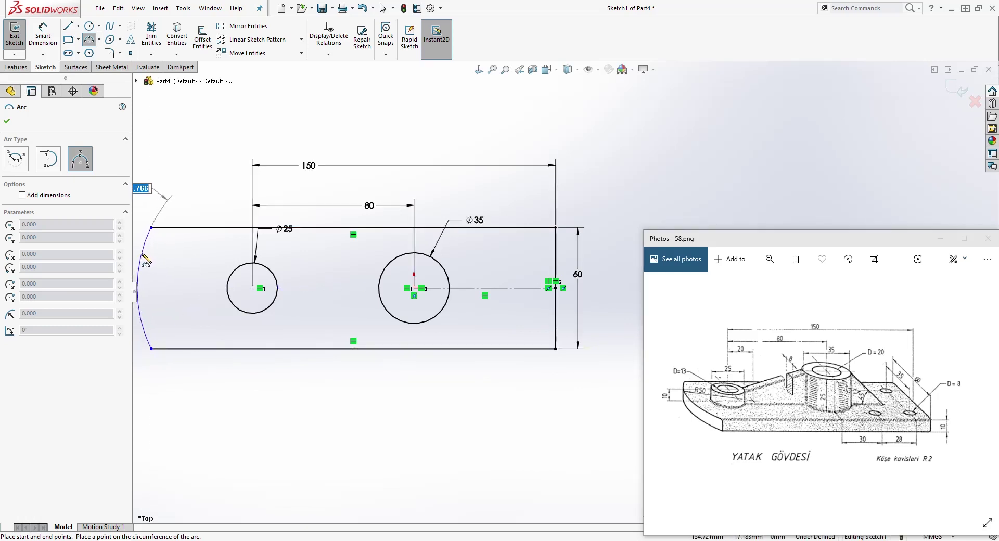
click(146, 263)
key(Escape)
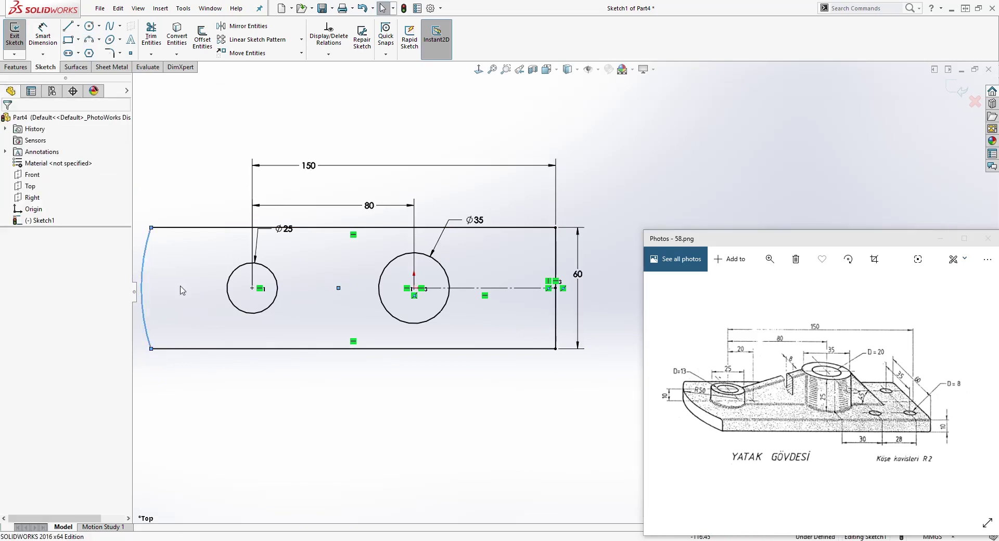
Step: Add a Horizontal relation between the end arc's centre point and the left circle's centre
scroll(180, 290, down, 1)
scroll(396, 273, up, 1)
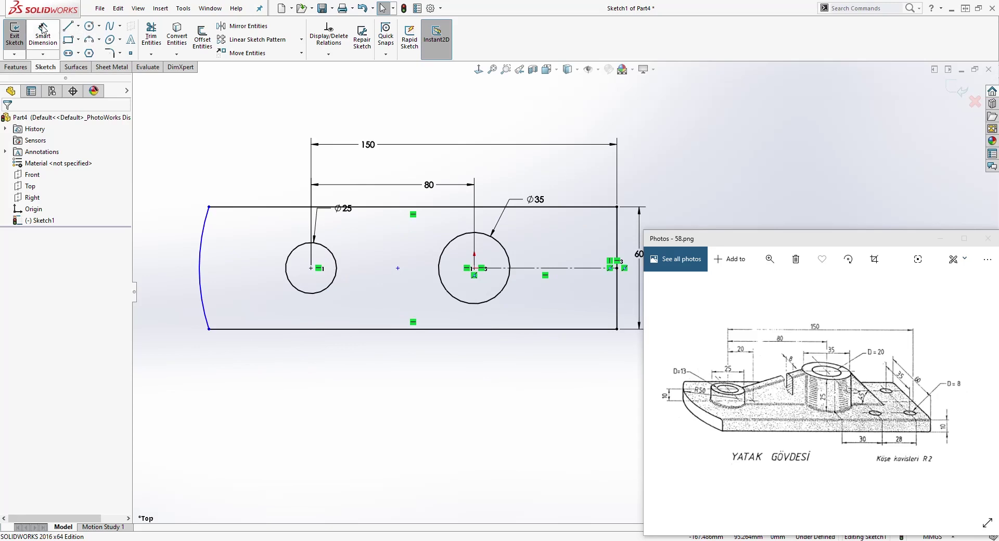
click(398, 268)
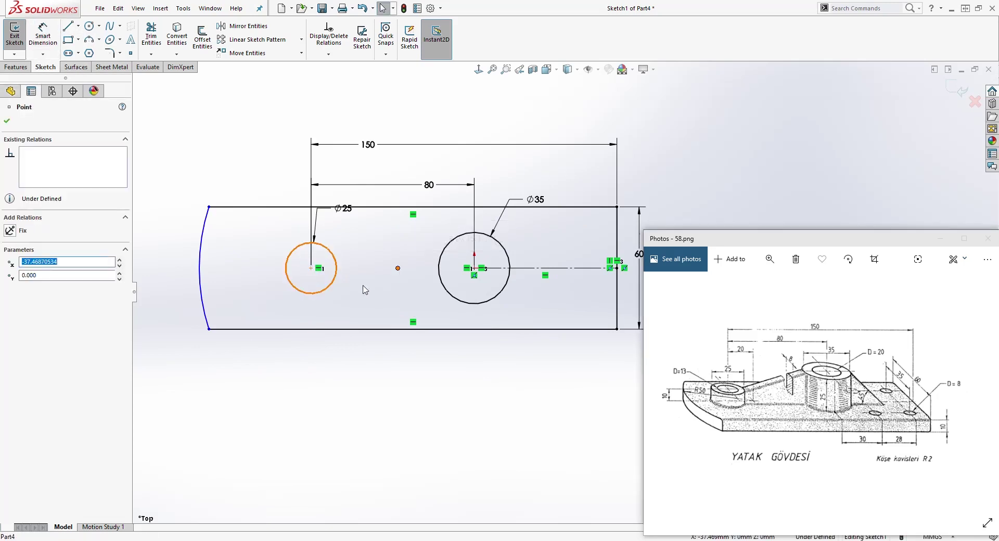
ctrl+click(312, 269)
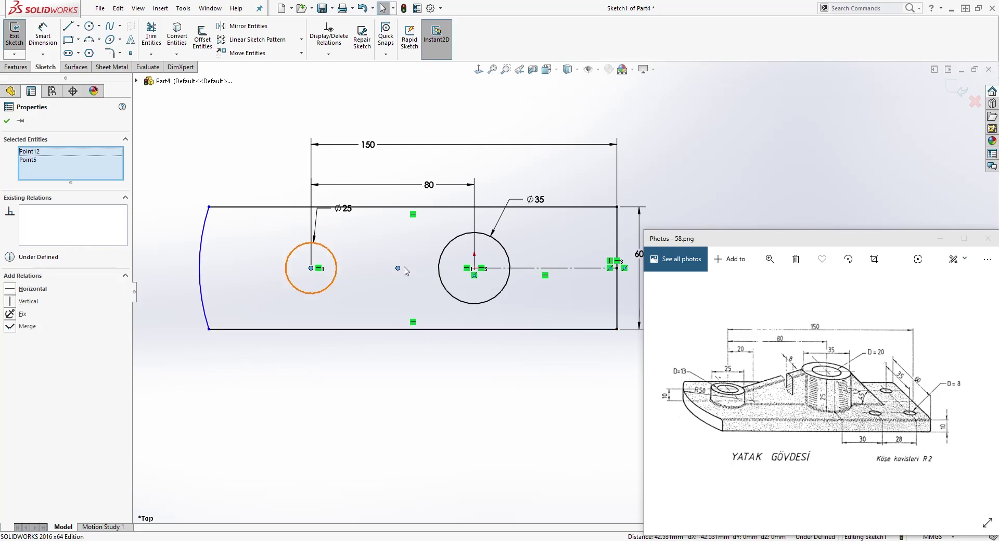
click(10, 291)
click(248, 249)
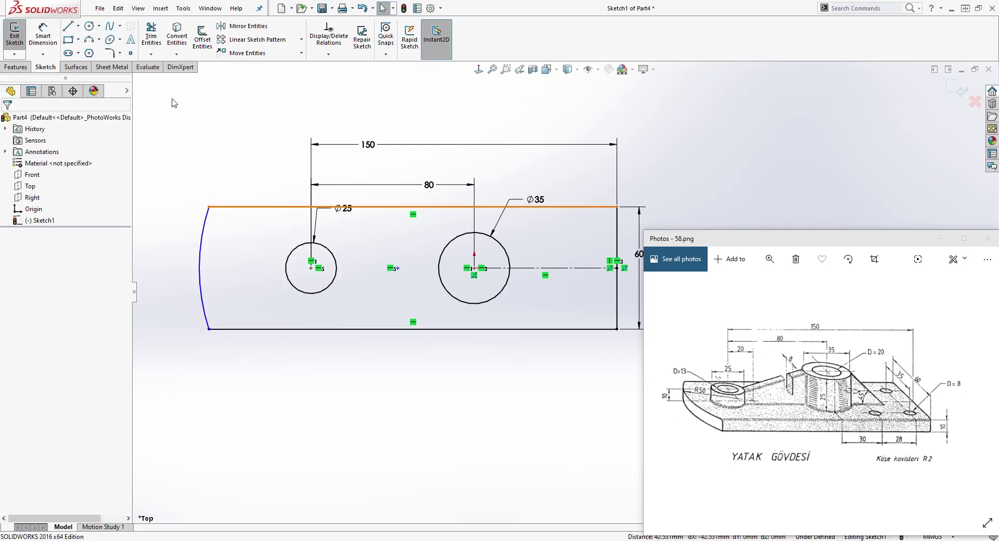
Step: Dimension the horizontal distance between the left circle's centre and the end arc's centre point as 20 mm
click(43, 35)
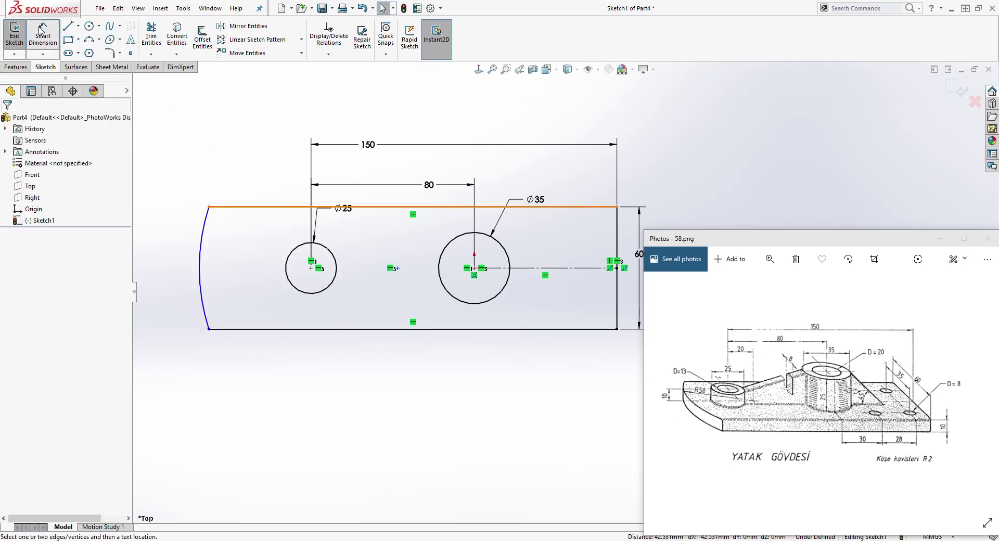
click(311, 269)
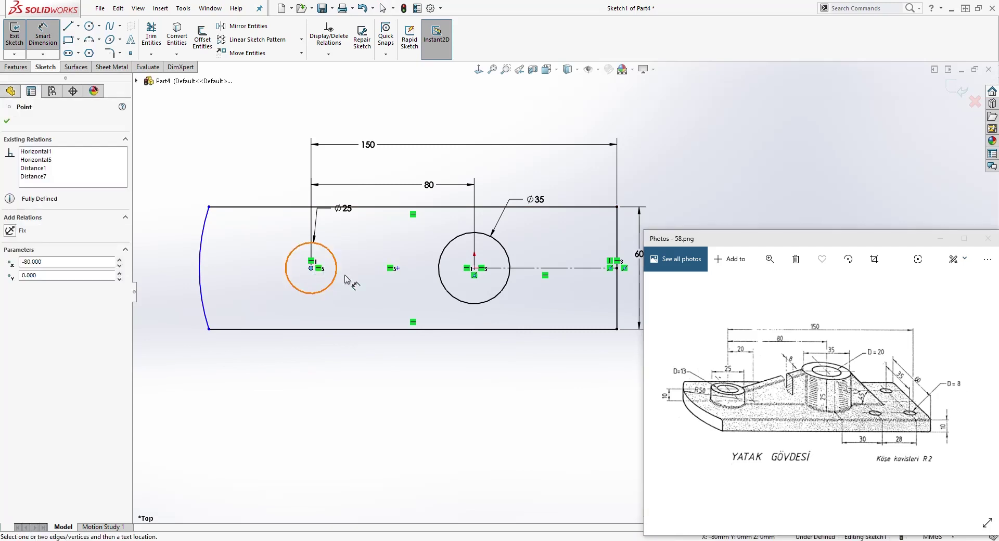
click(398, 269)
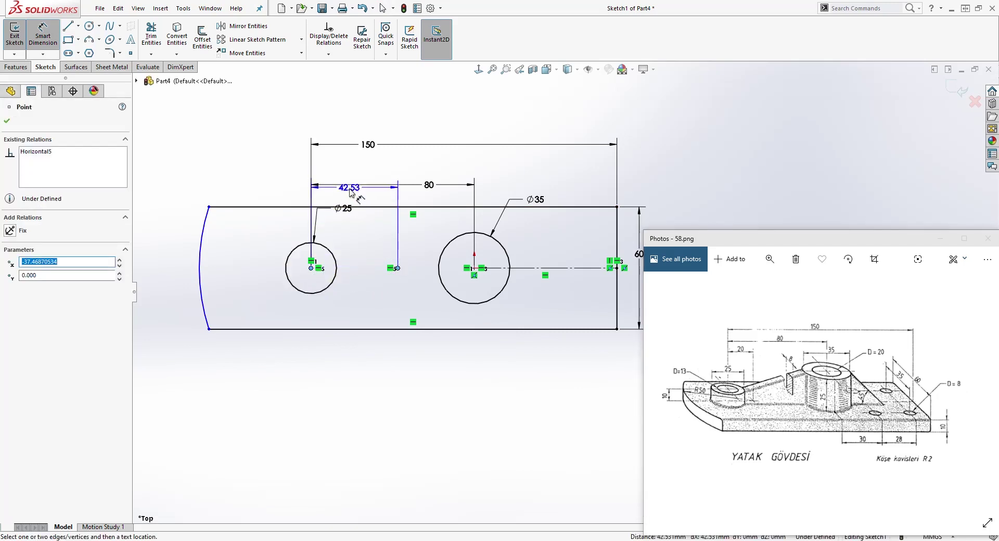
click(350, 198)
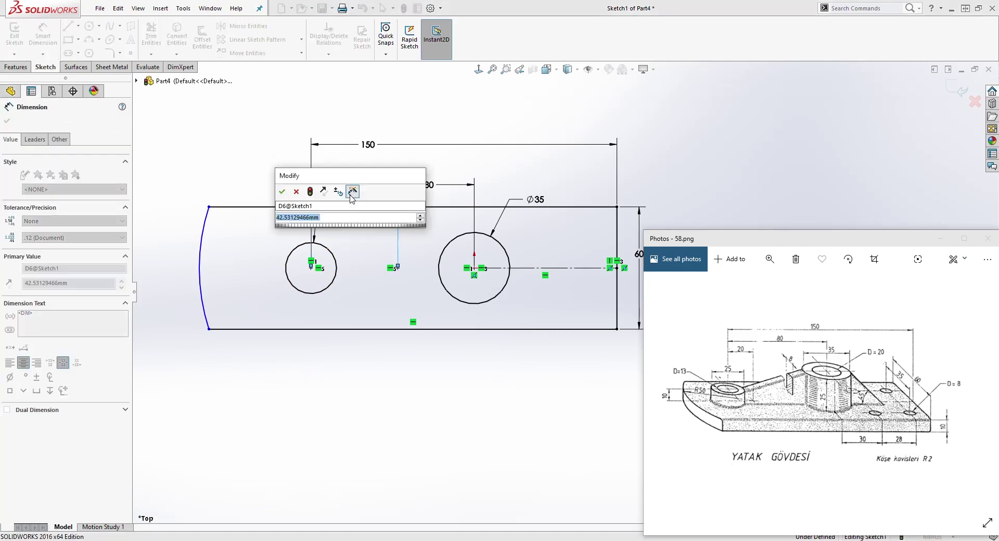
text(20)
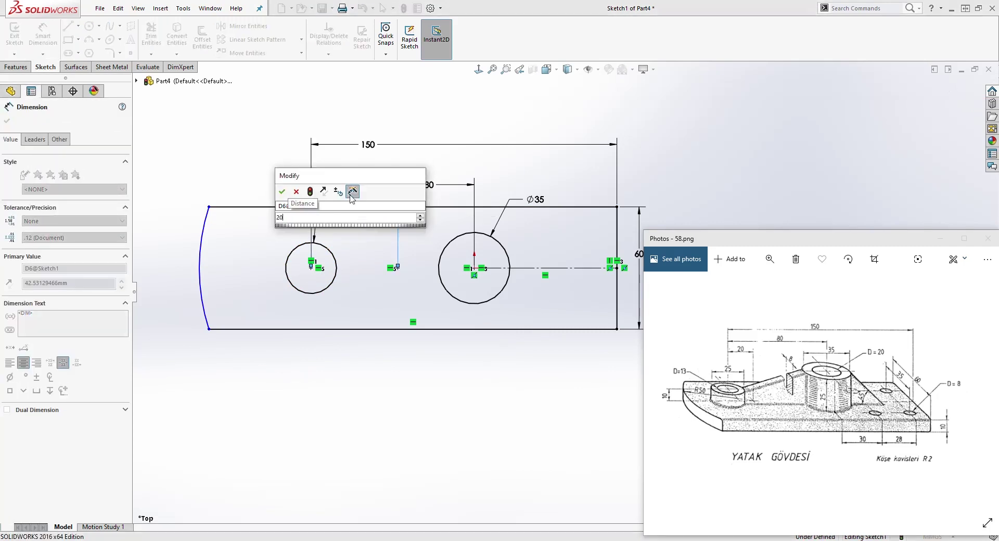
key(Return)
key(Escape)
Step: Reposition the 80 mm dimension between the circles and the left circle's diameter dimension clear of the 20 mm dimension
drag(429, 185, 413, 162)
drag(333, 194, 245, 180)
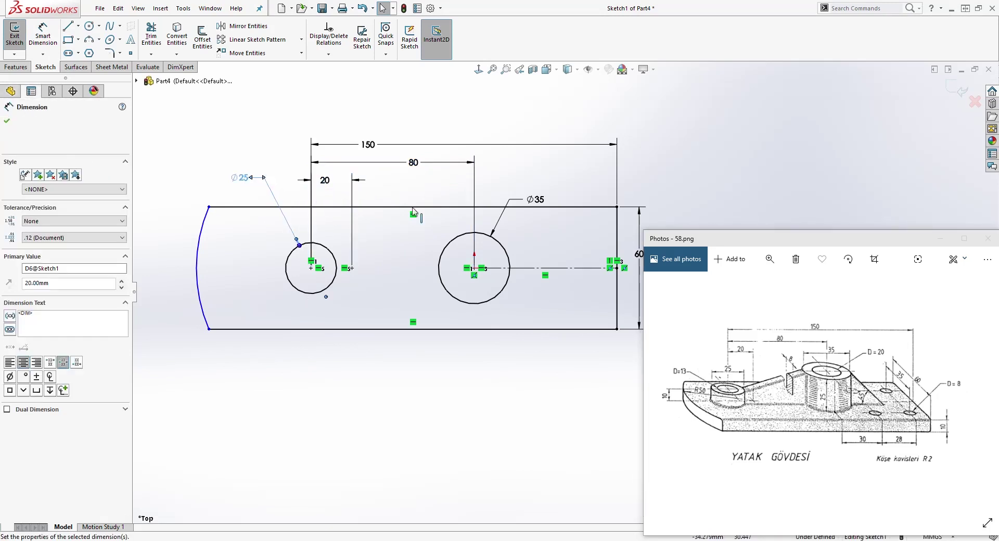
key(Escape)
Step: Dimension the outline's left end arc with a radius of 50 mm
scroll(721, 173, up, 1)
scroll(719, 175, down, 1)
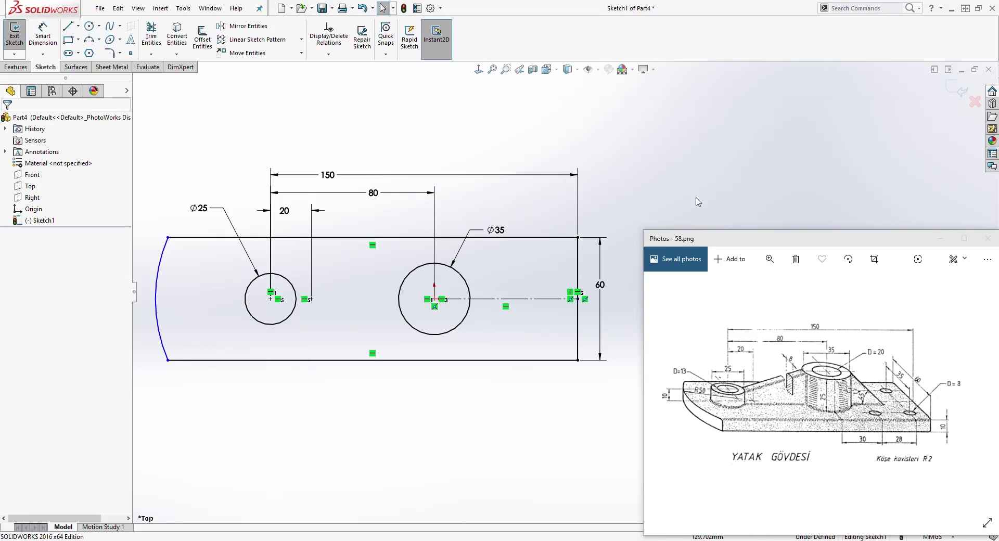
click(43, 31)
click(160, 267)
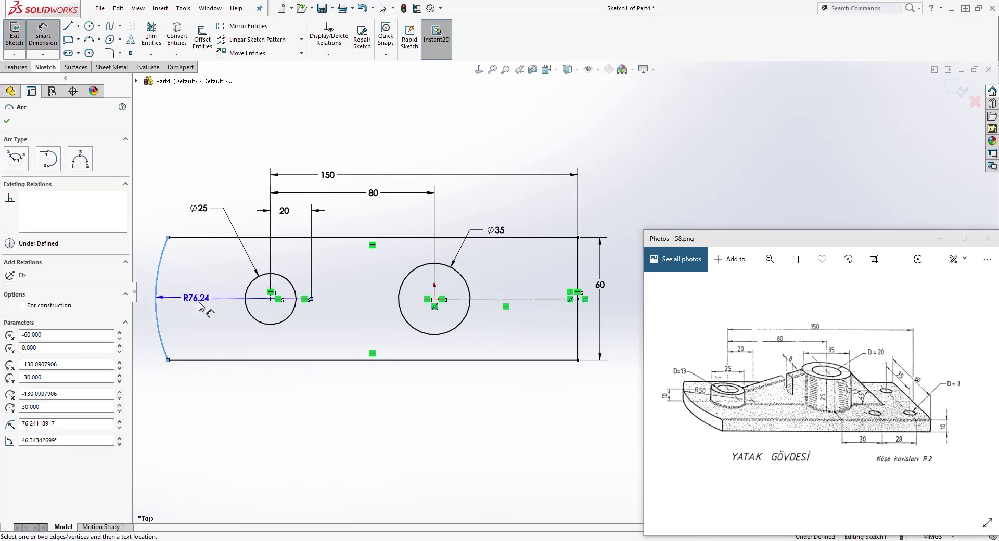
click(202, 289)
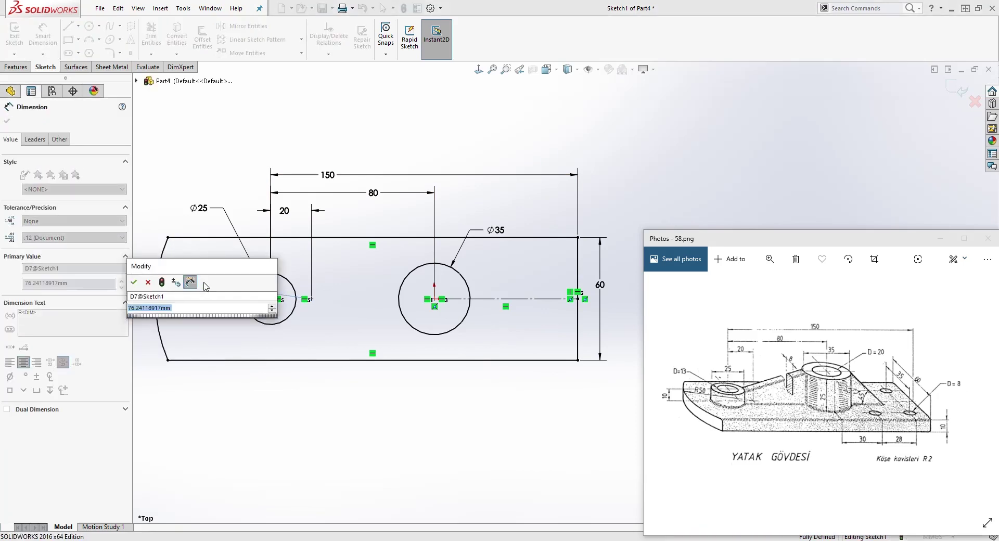
text(50)
key(Return)
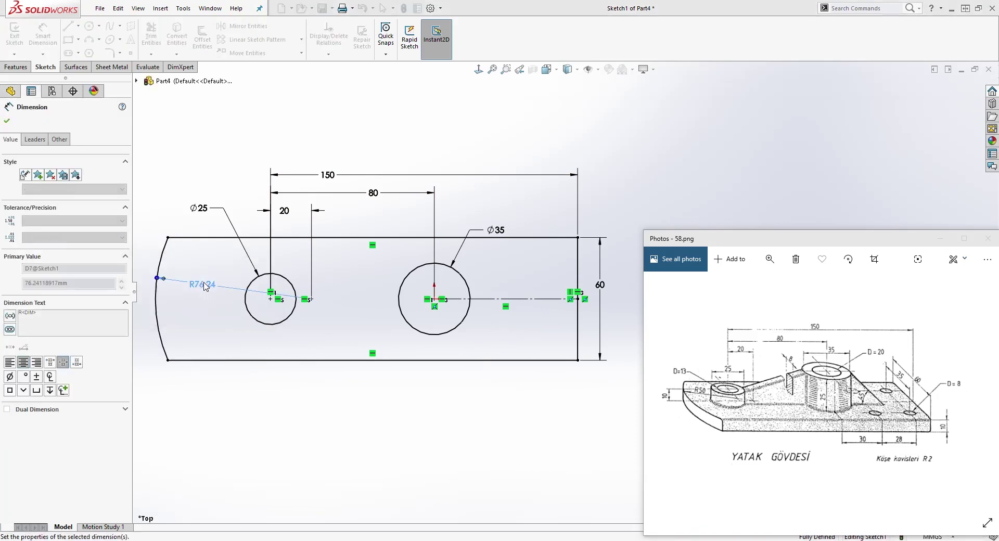
key(Escape)
Step: Convert both circles in the base plate sketch to construction geometry
scroll(484, 359, down, 1)
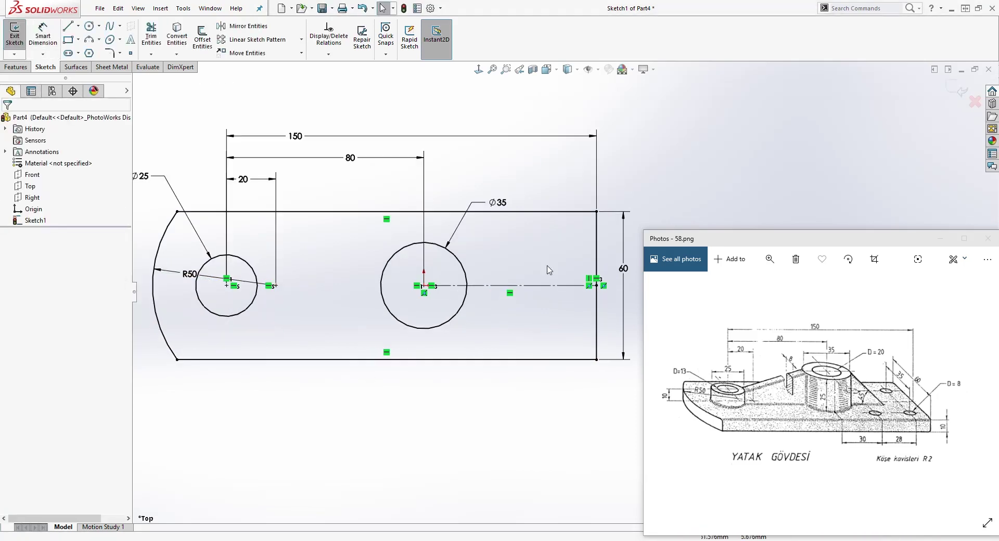
click(457, 259)
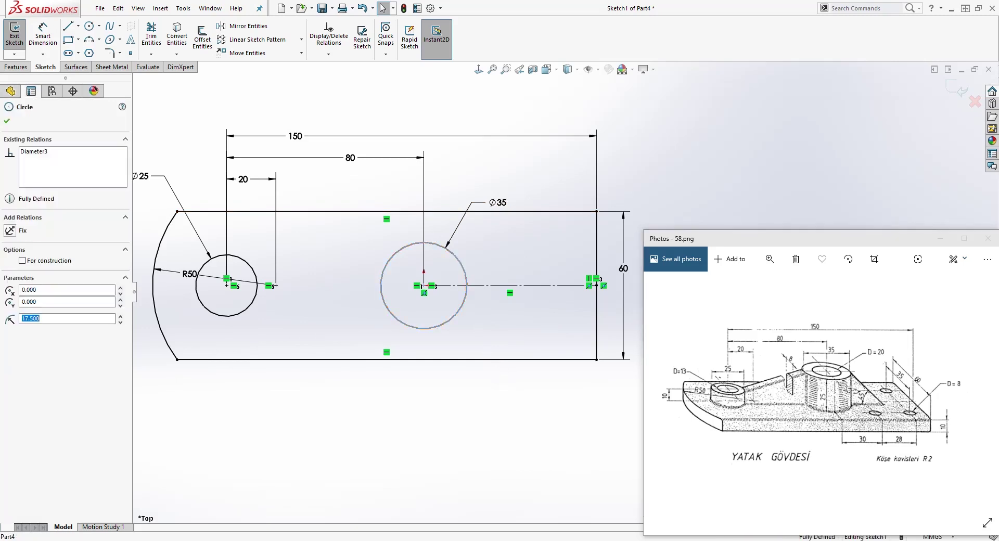
ctrl+click(253, 274)
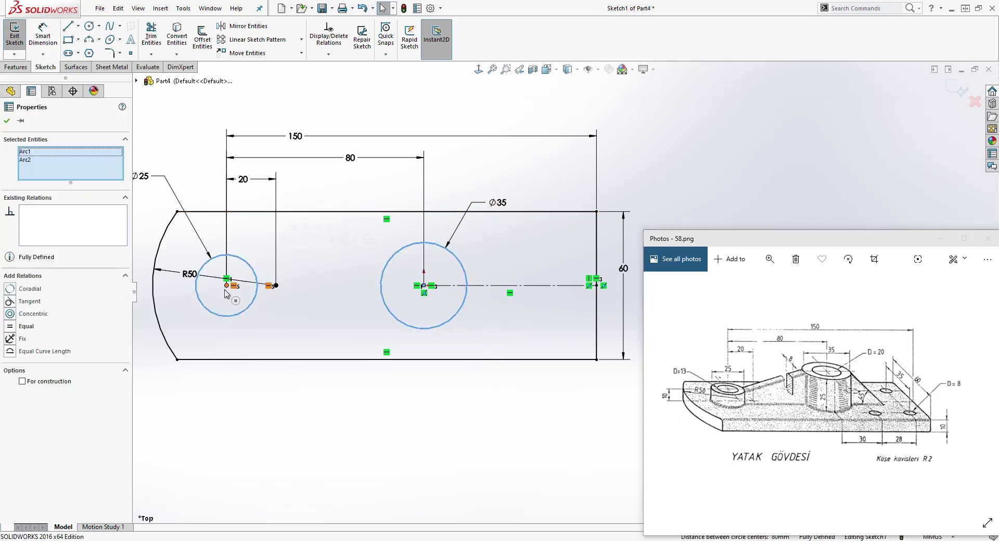
click(22, 382)
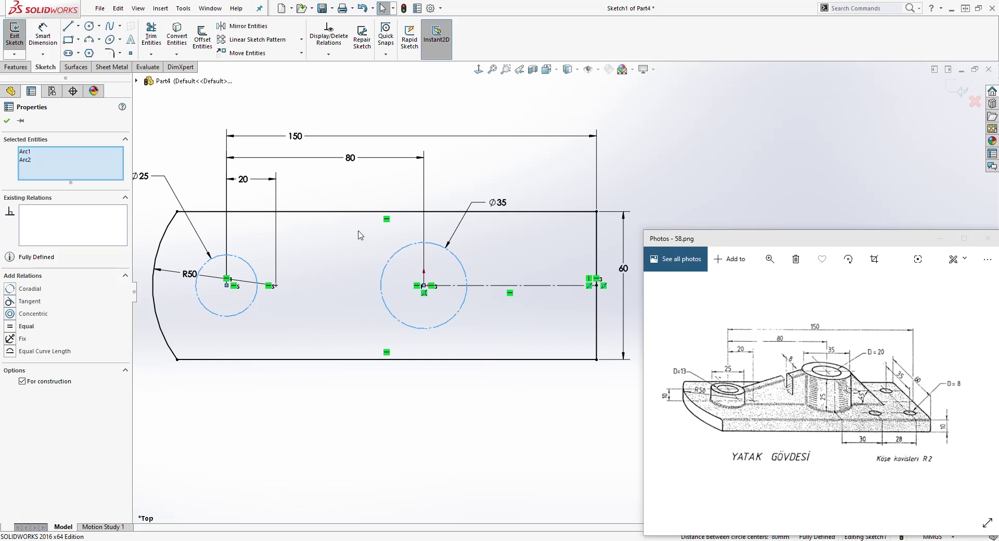
click(366, 374)
Step: Extrude the base plate outline as a boss with a blind depth of 10 mm
mouse_move(371, 404)
middle_down()
mouse_move(364, 352)
mouse_move(388, 318)
middle_up()
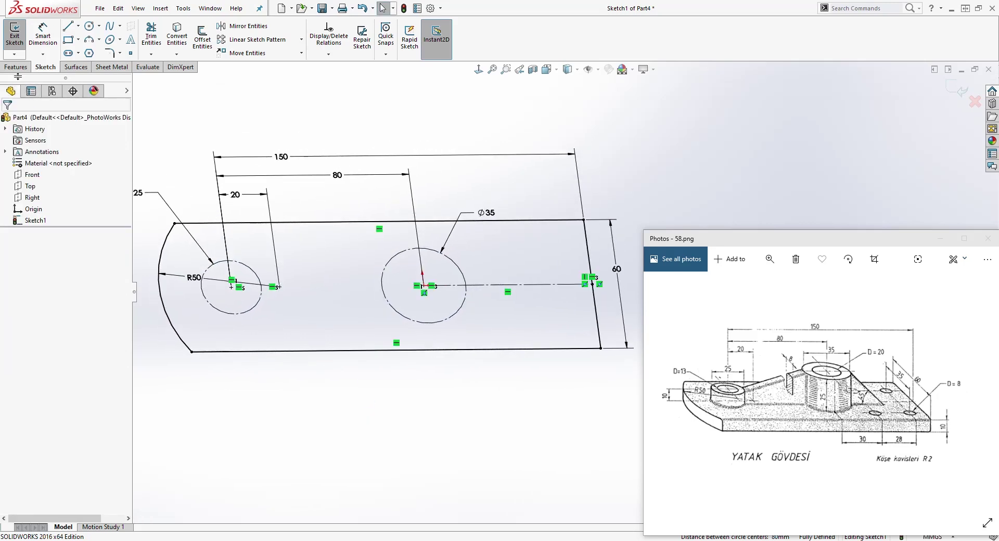
click(15, 67)
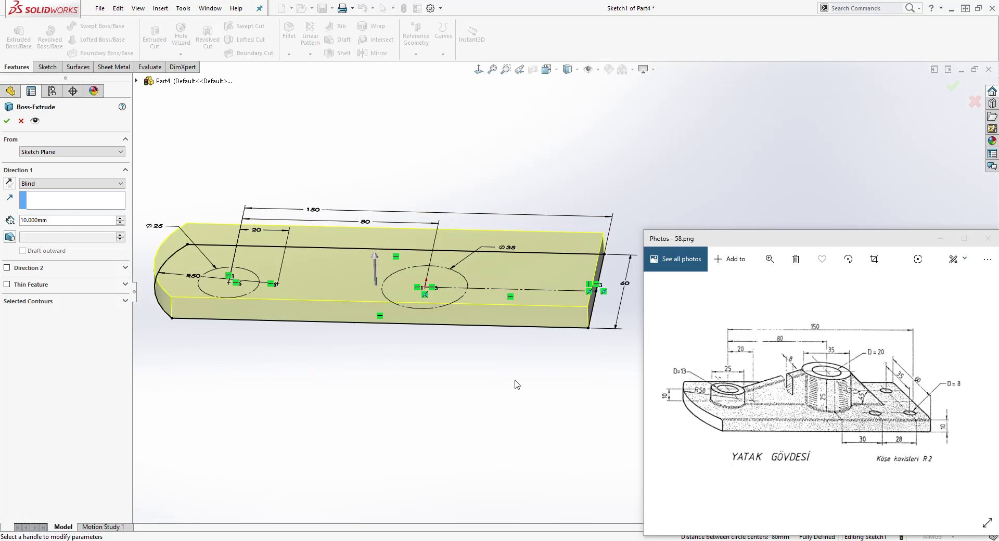
click(8, 121)
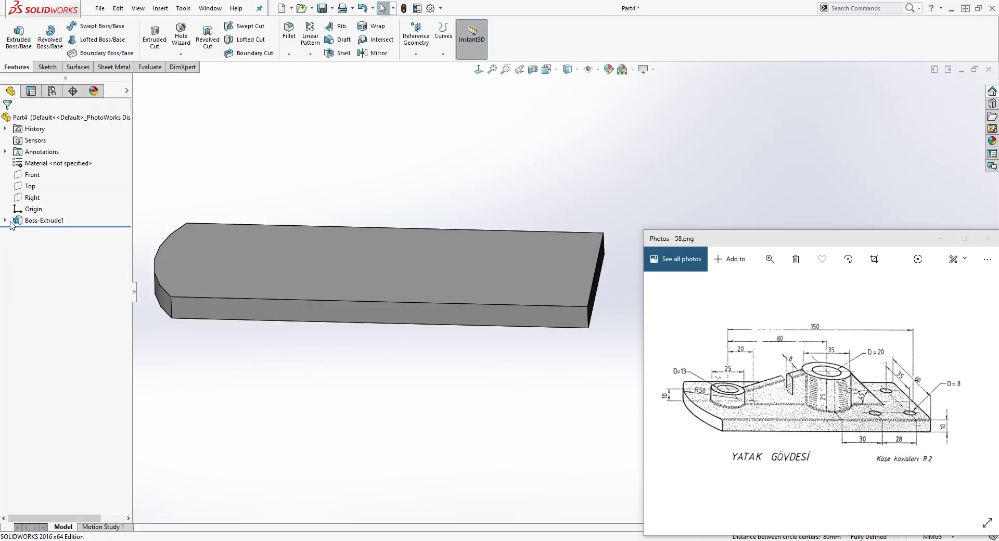
Step: Show the base plate extrusion's sketch so its construction circles can be referenced
click(6, 221)
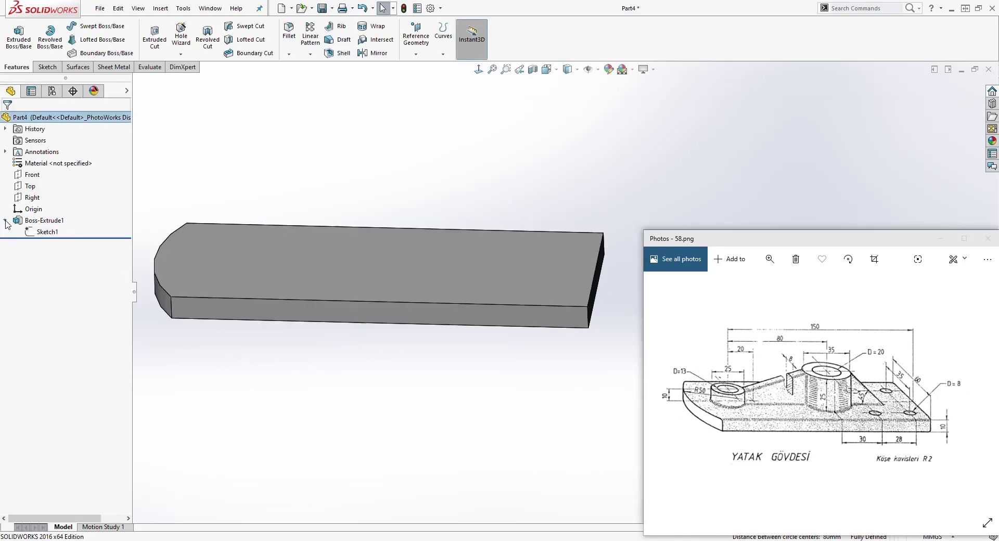
right_click(44, 232)
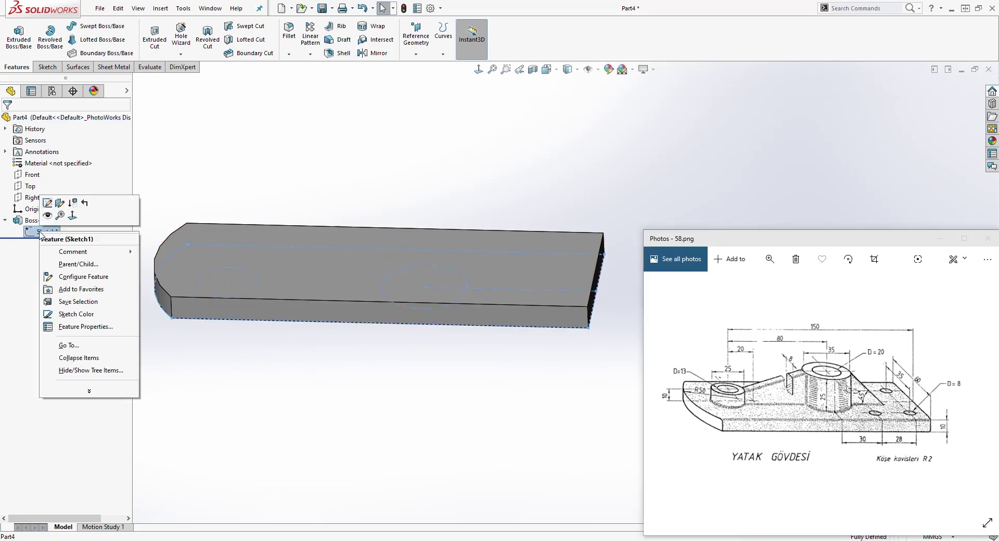
click(48, 220)
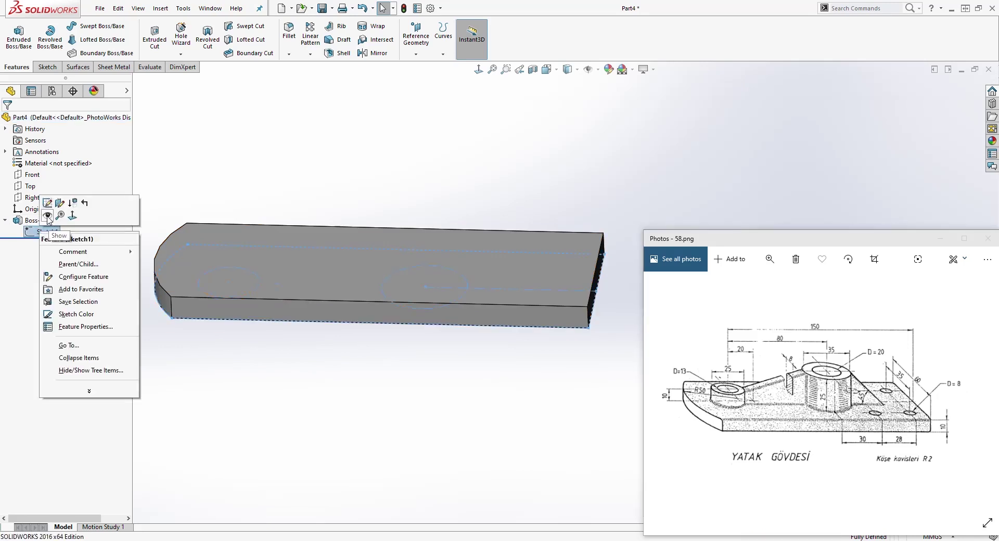
Step: Start a sketch on the plate's top face, viewed normal to it, and convert the 35 mm construction circle into it
middle_drag(362, 327, 375, 339)
middle_drag(351, 264, 336, 286)
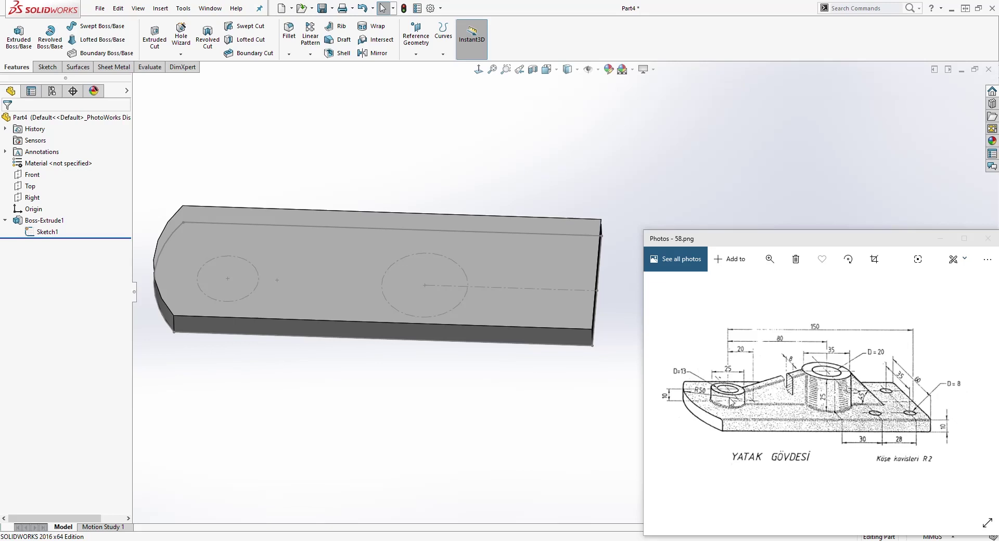
click(303, 245)
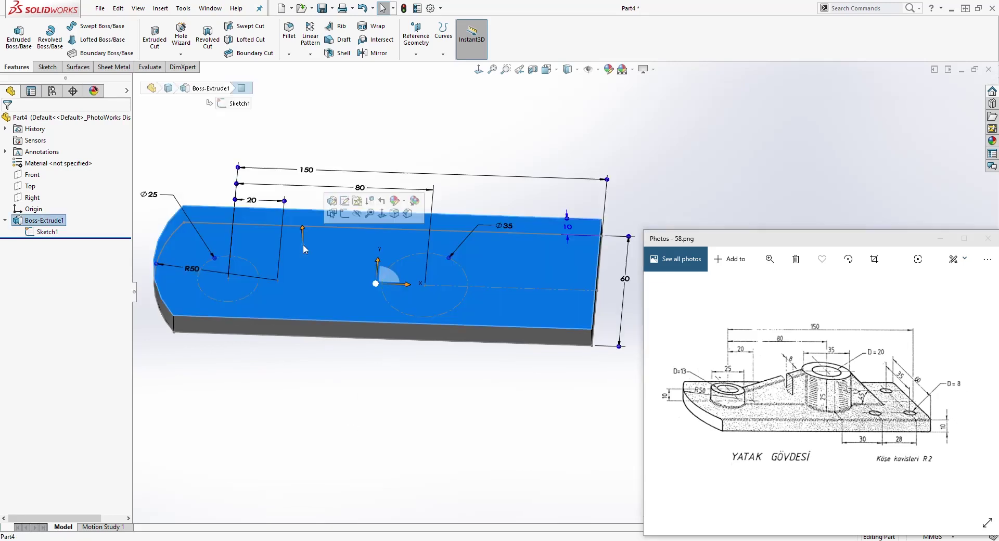
click(46, 66)
click(14, 32)
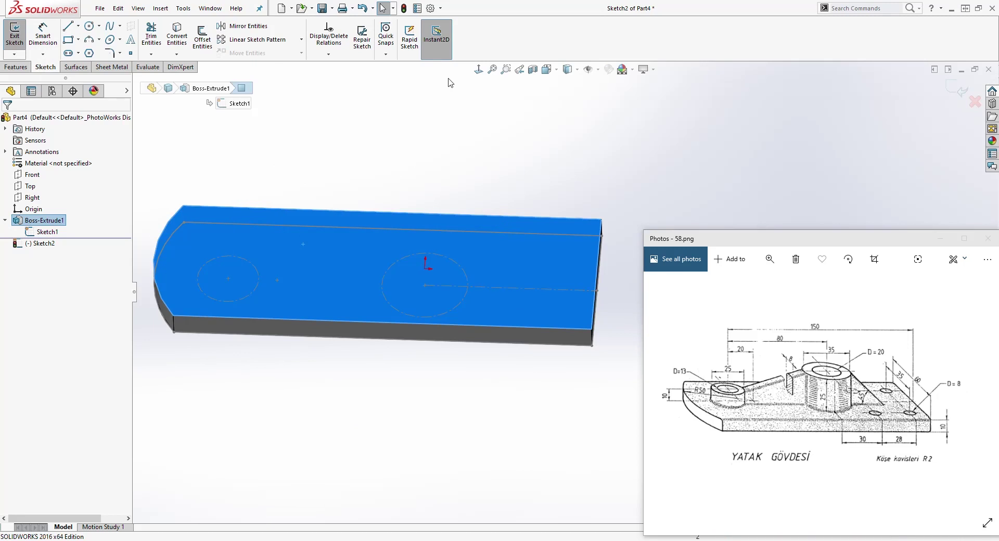
click(478, 69)
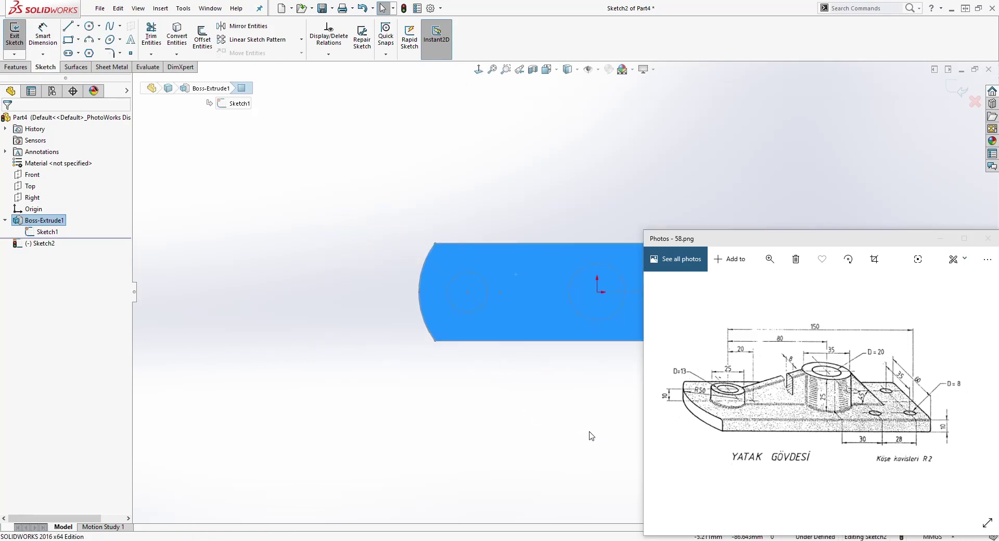
ctrl+middle_drag(586, 430, 359, 409)
scroll(361, 301, down, 3)
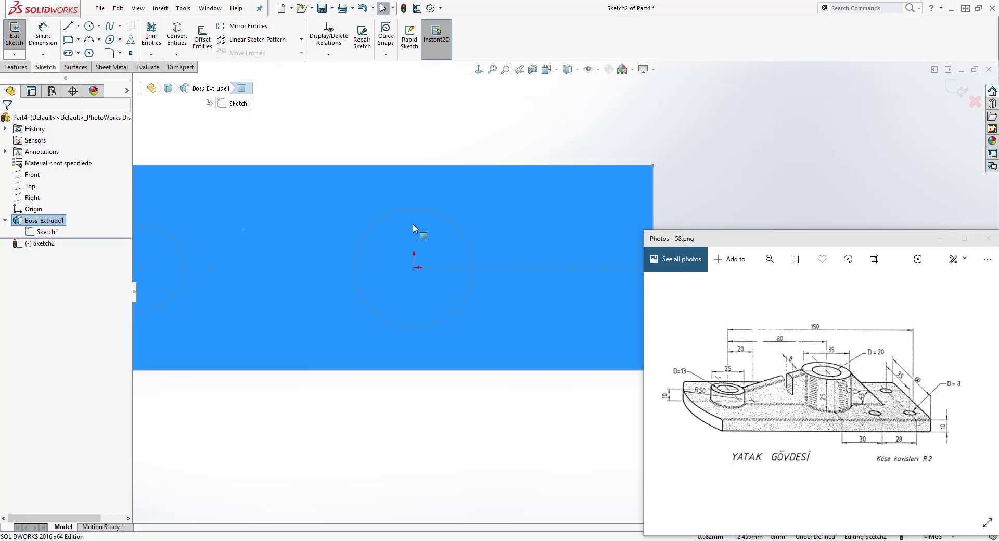
key(Escape)
click(439, 215)
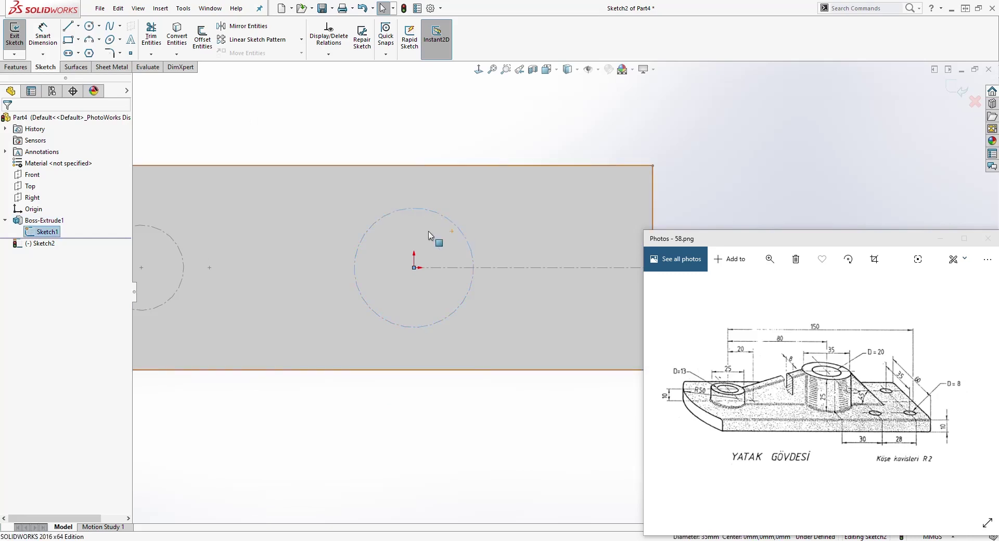
click(177, 36)
Step: Extrude the converted 35 mm circle upward from the plate as a boss with a blind depth of 25 mm
mouse_move(368, 397)
middle_down()
mouse_move(379, 256)
mouse_move(367, 223)
middle_up()
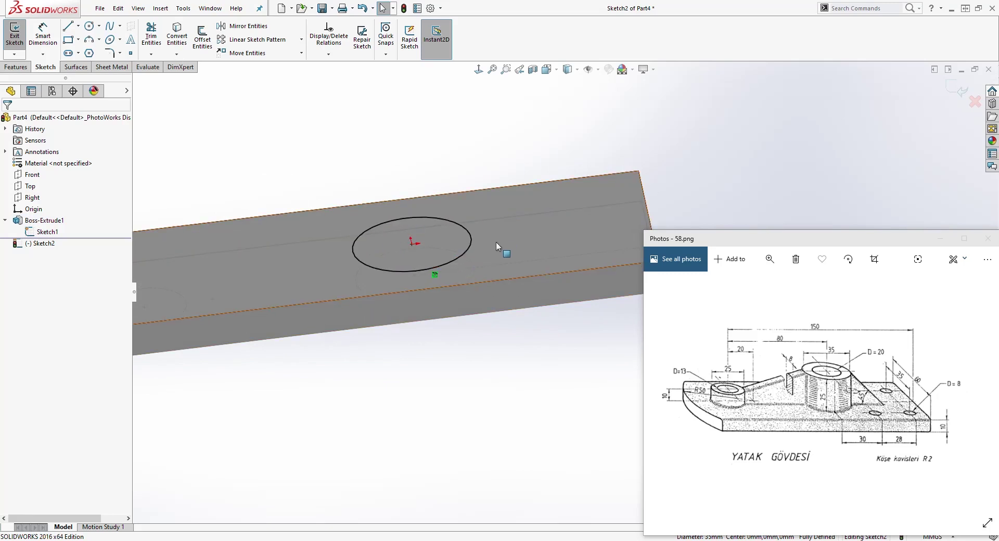
middle_drag(448, 352, 442, 327)
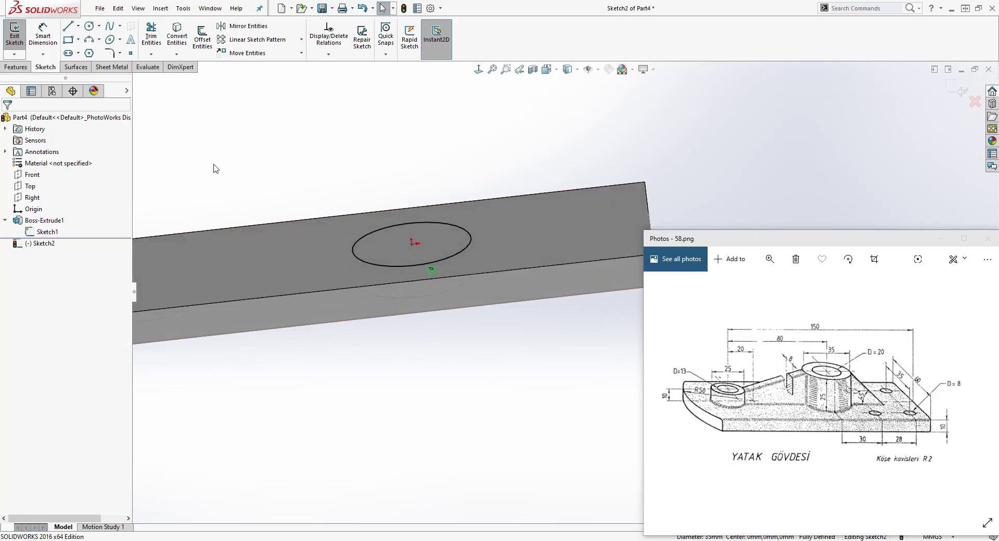
click(23, 68)
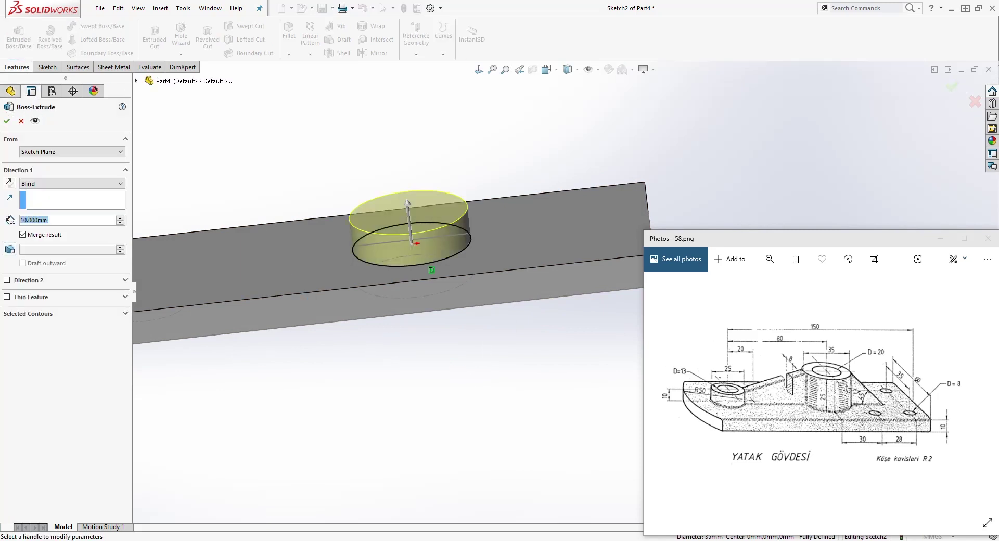
text(25)
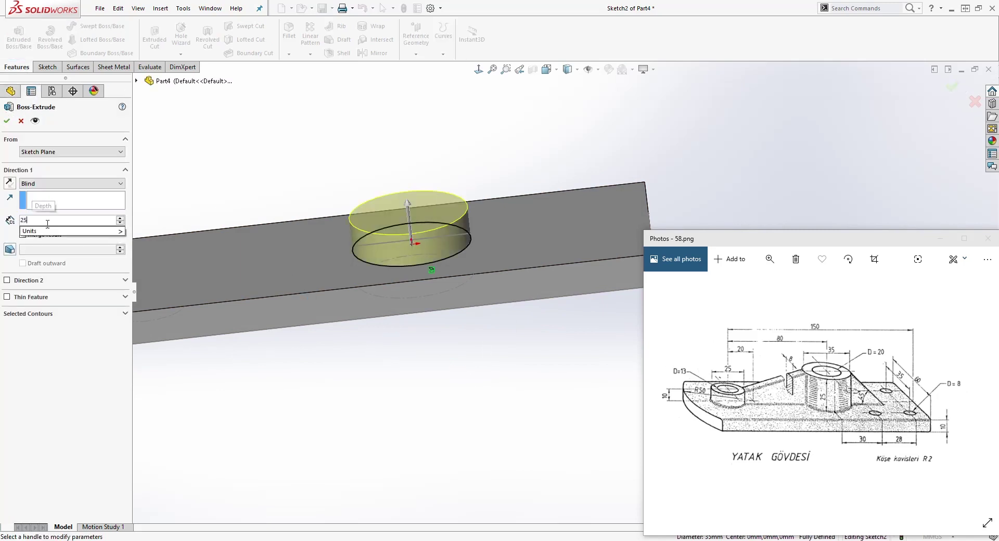
key(Return)
click(8, 124)
Step: Start another sketch on the plate's top face and convert the 25 mm construction circle near the rounded end into it
scroll(355, 330, up, 2)
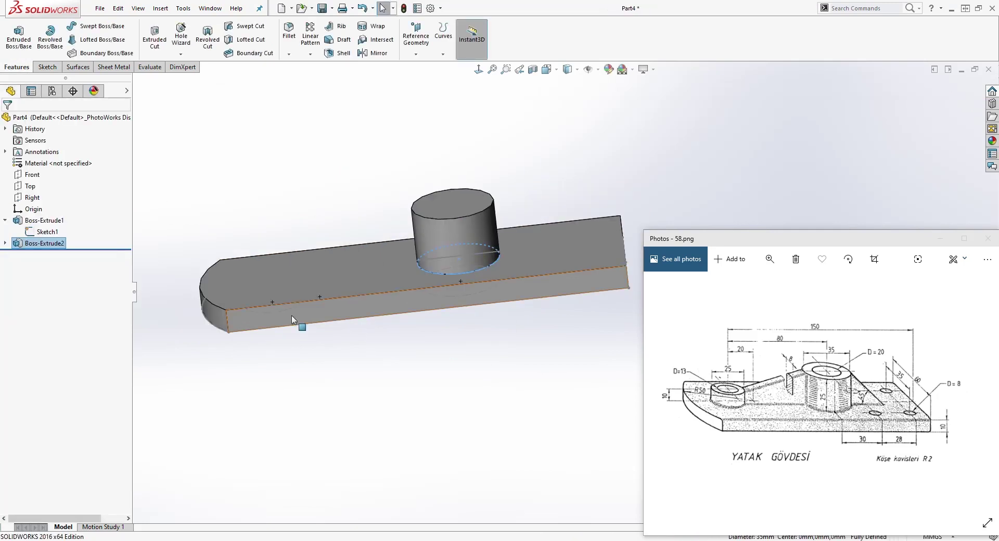
middle_drag(273, 296, 333, 412)
click(302, 253)
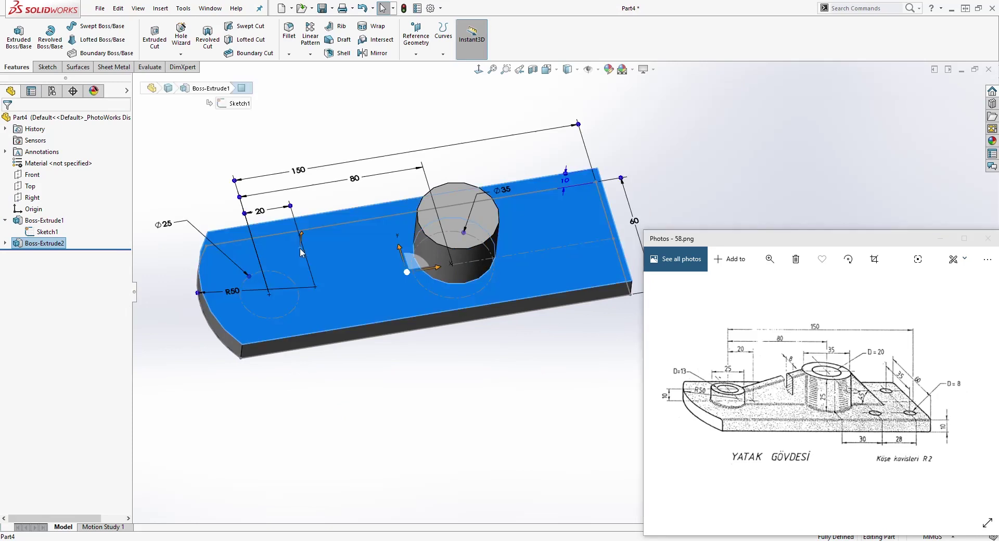
click(47, 66)
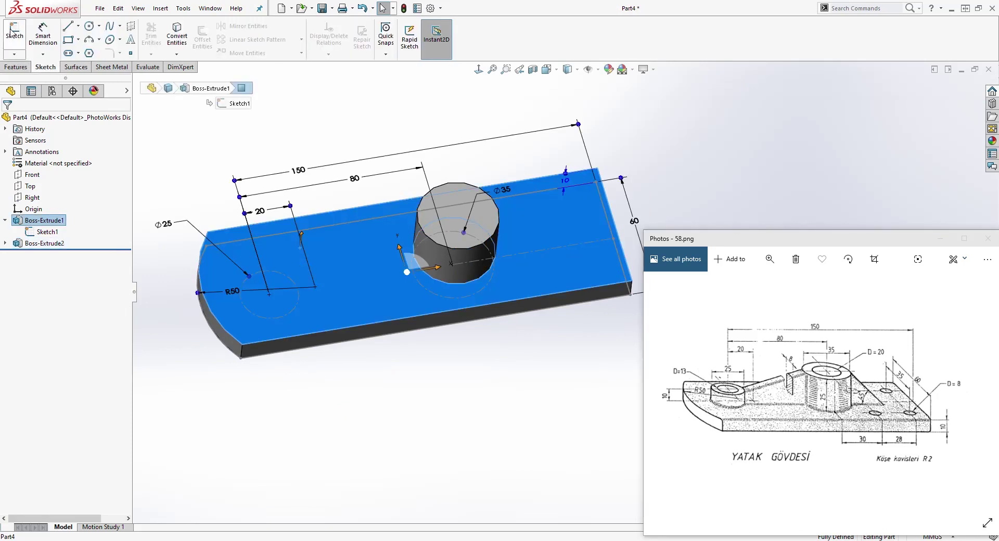
click(13, 31)
click(275, 276)
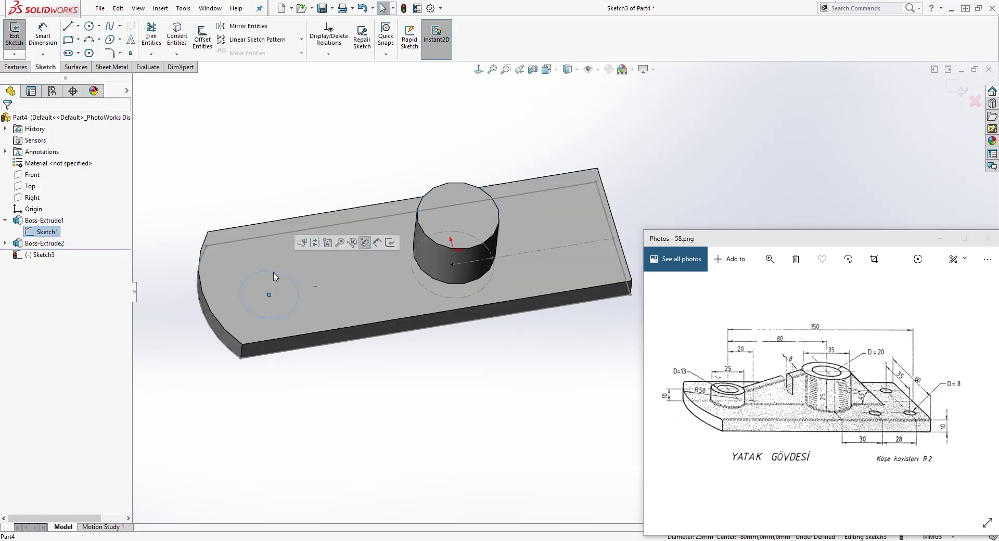
click(178, 35)
Step: Start a boss extrusion of the converted 25 mm circle near the plate's rounded end
middle_drag(328, 347, 309, 252)
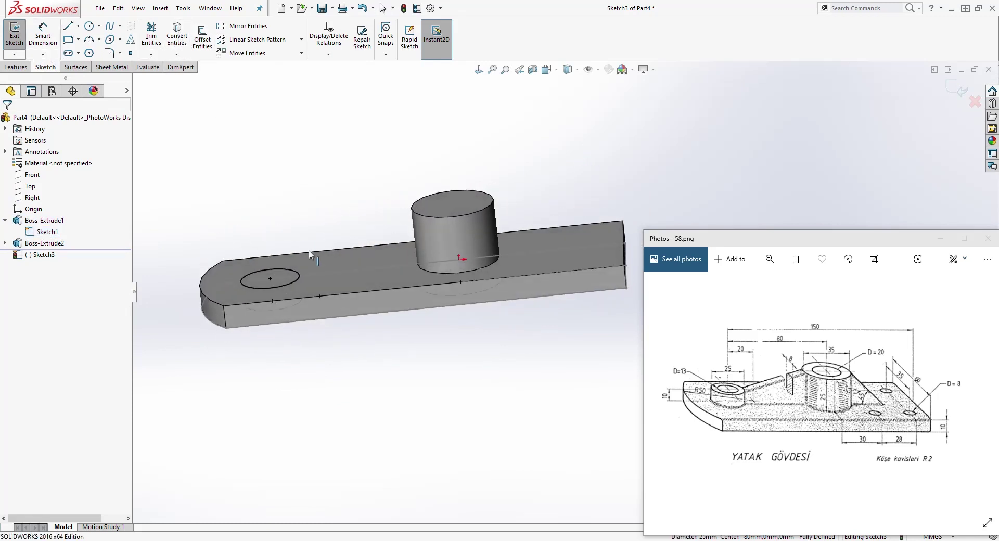
click(13, 68)
click(30, 46)
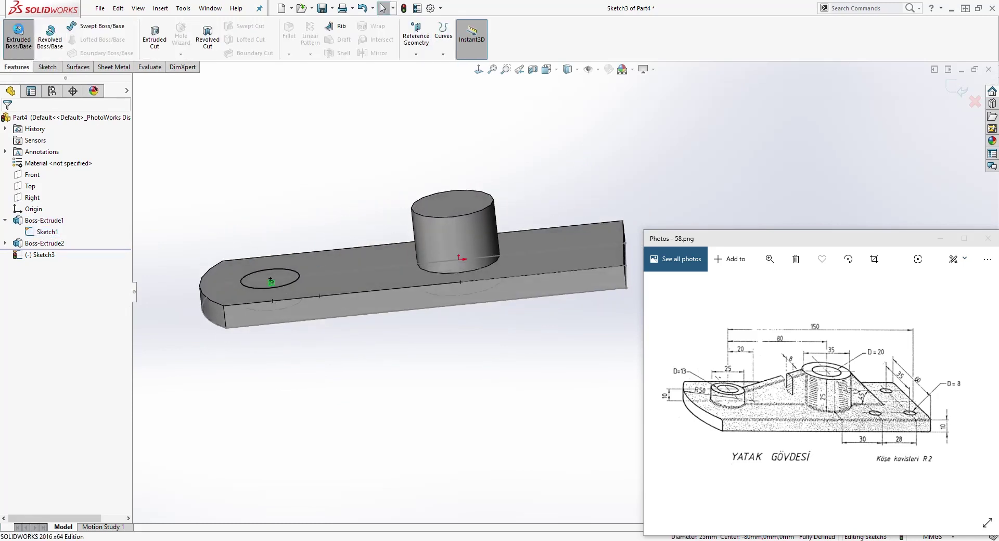
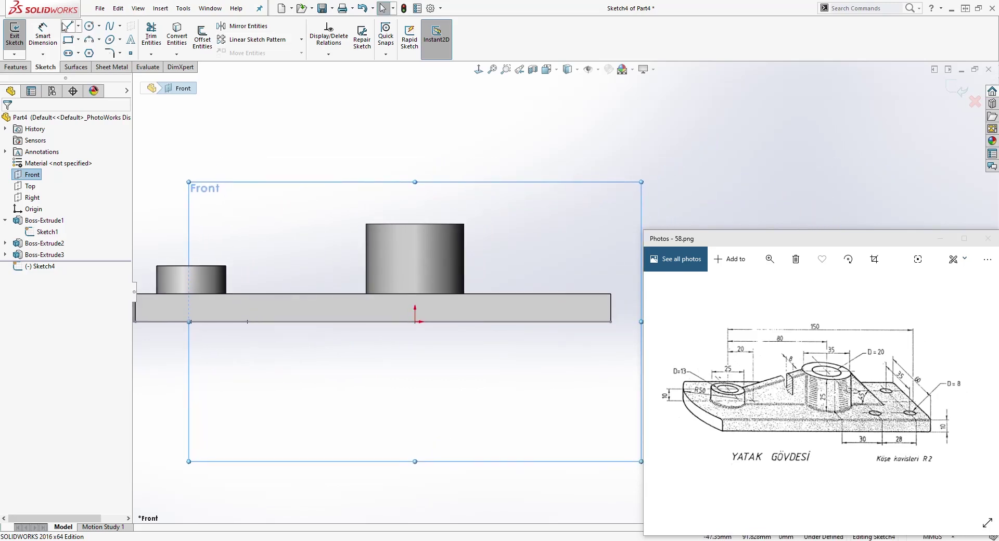
Step: Sketch a sloping line about 52 mm long from the tall boss's top corner to the facing top corner of the small boss
click(68, 29)
scroll(286, 193, down, 1)
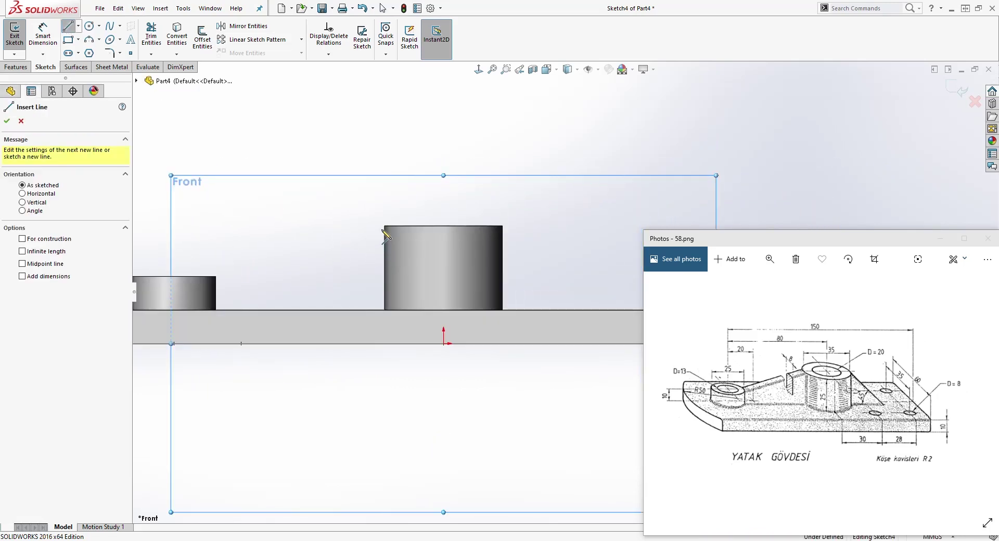
click(384, 226)
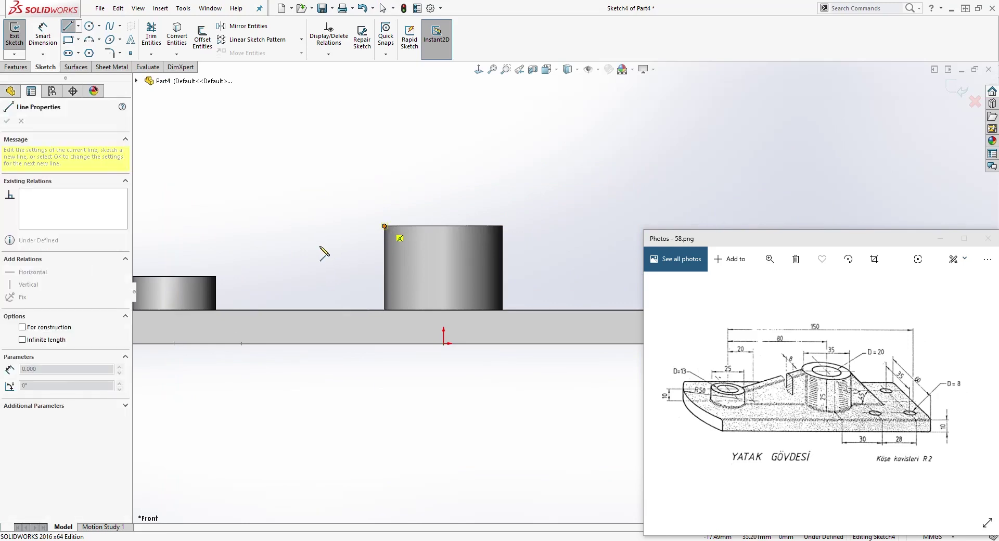
click(216, 277)
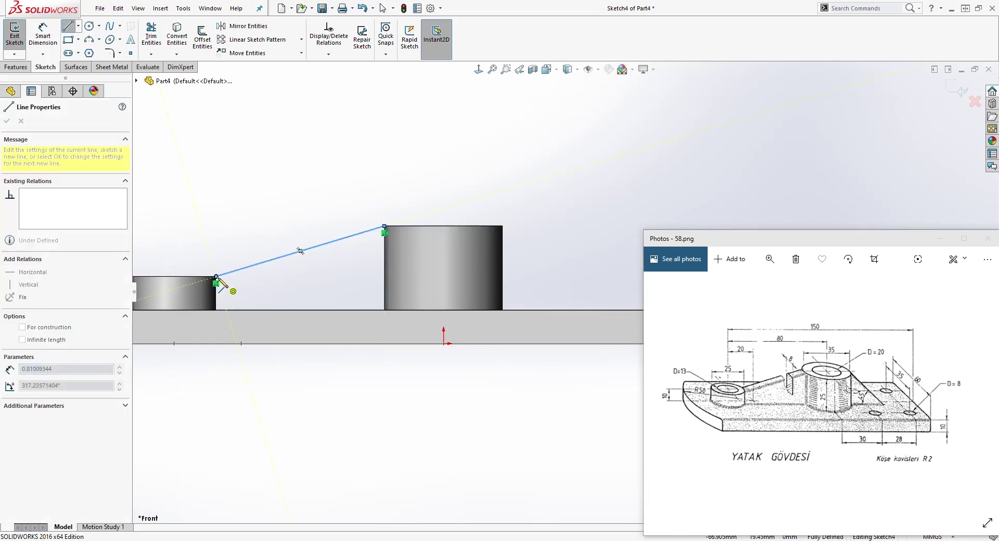
key(Escape)
key(Escape)
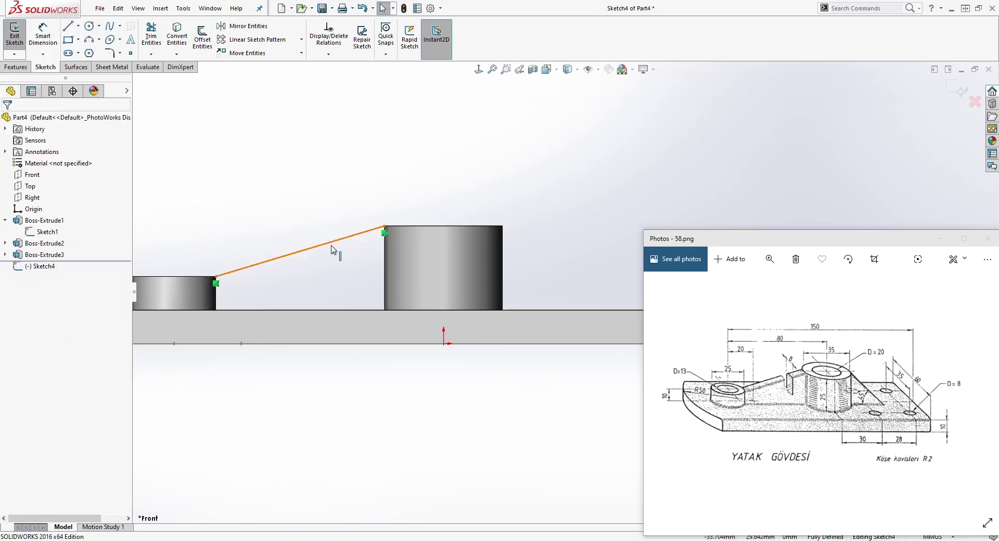
Step: Add pierce relations between the sloping line's endpoints and the top circular edges of the tall and small bosses
click(386, 229)
middle_drag(372, 247, 378, 272)
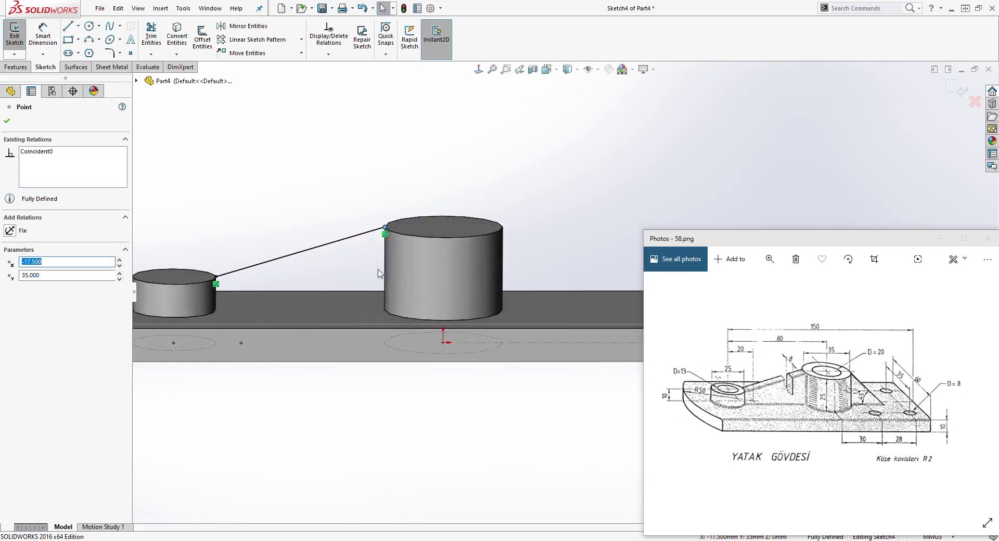
ctrl+click(398, 233)
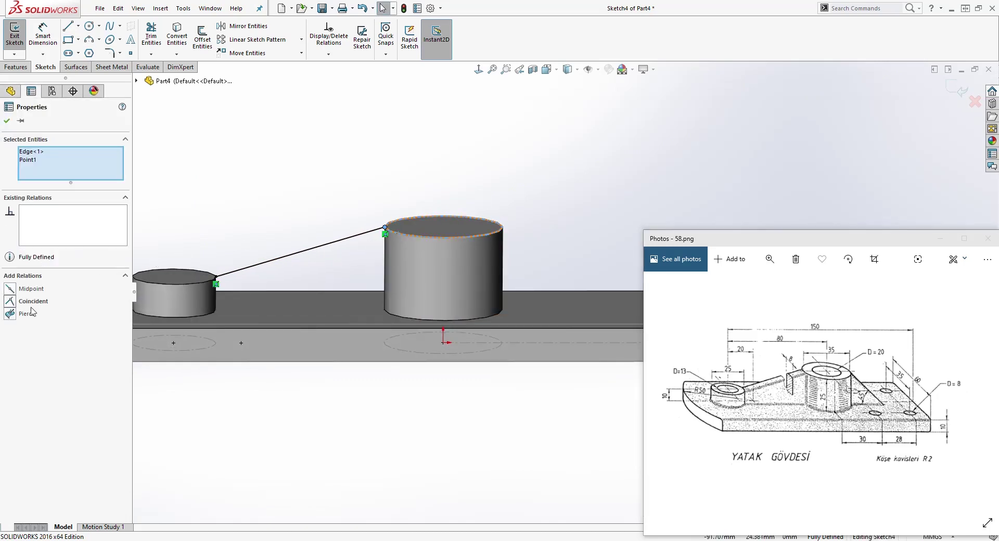
click(10, 314)
click(217, 277)
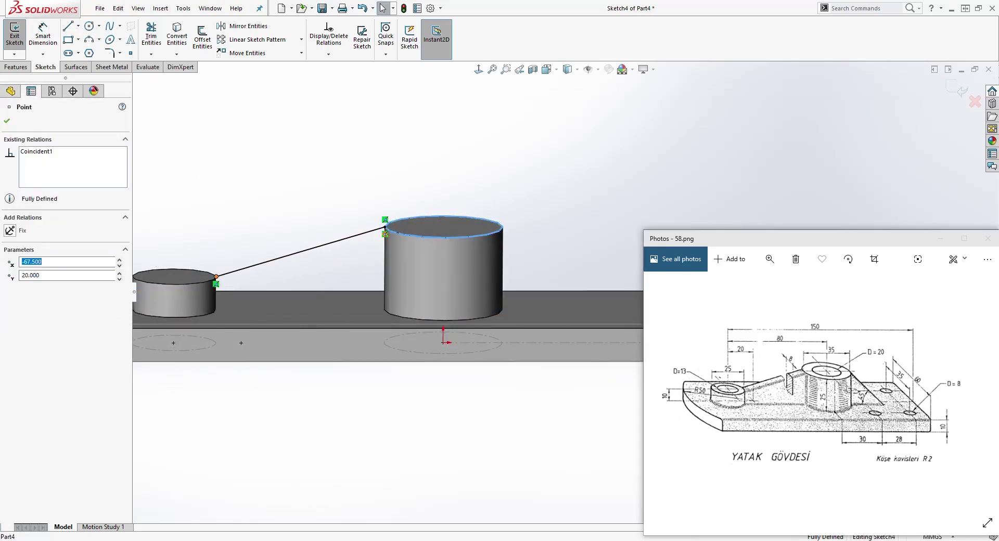
ctrl+click(201, 284)
click(11, 315)
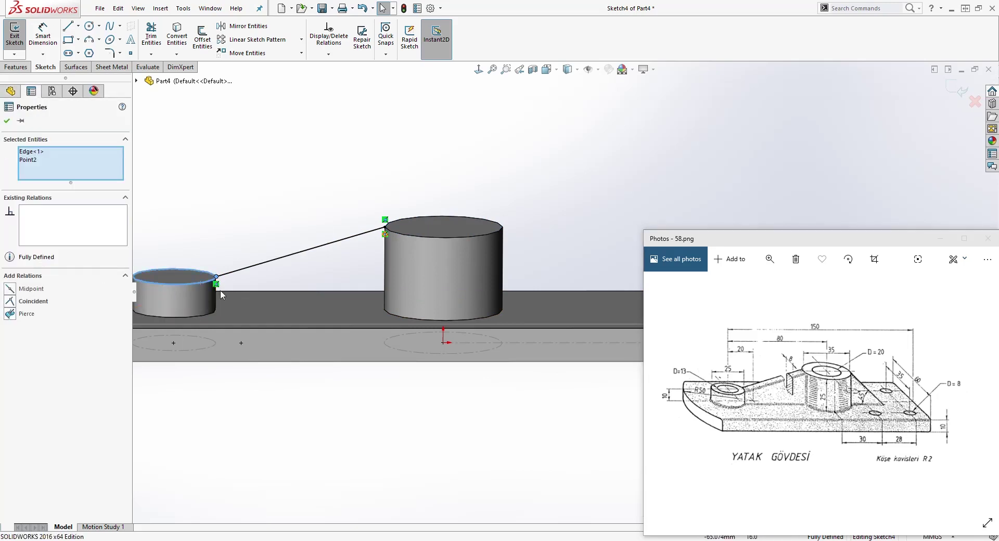
click(187, 254)
Step: Sketch a short horizontal line from the sloping line's upper end inward along the tall boss's top edge, viewed normal to the sketch
click(479, 69)
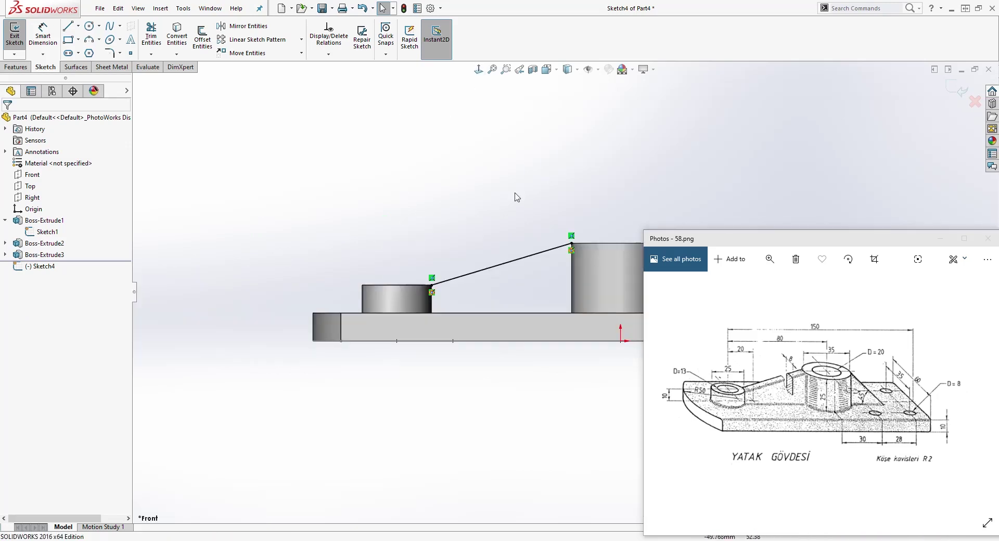
scroll(716, 175, down, 2)
scroll(546, 295, up, 5)
scroll(548, 295, down, 5)
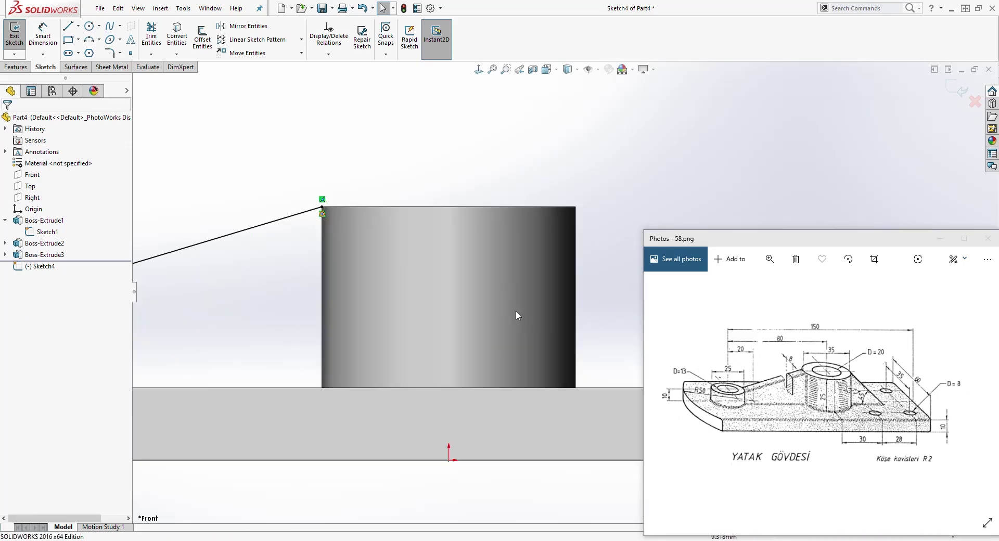
scroll(327, 212, down, 1)
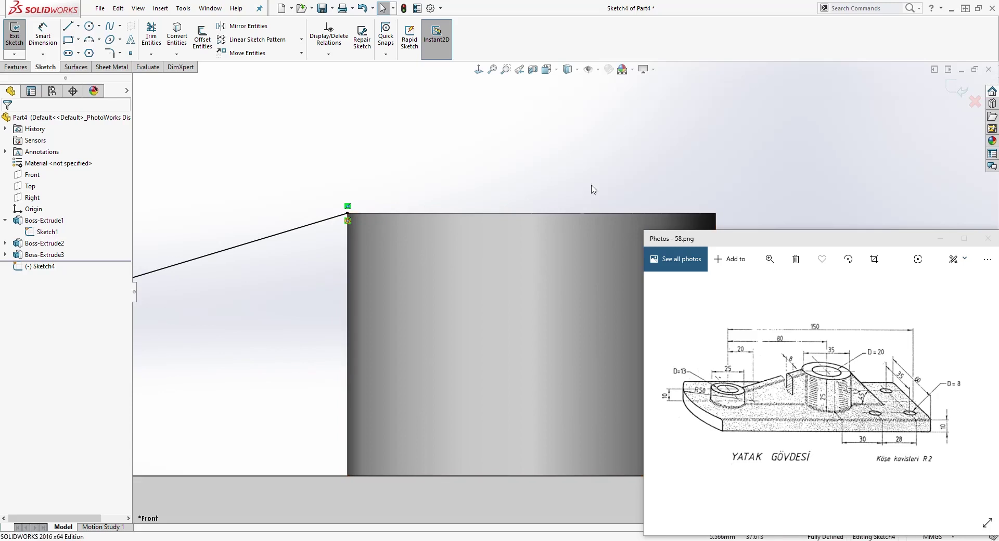
scroll(853, 185, down, 1)
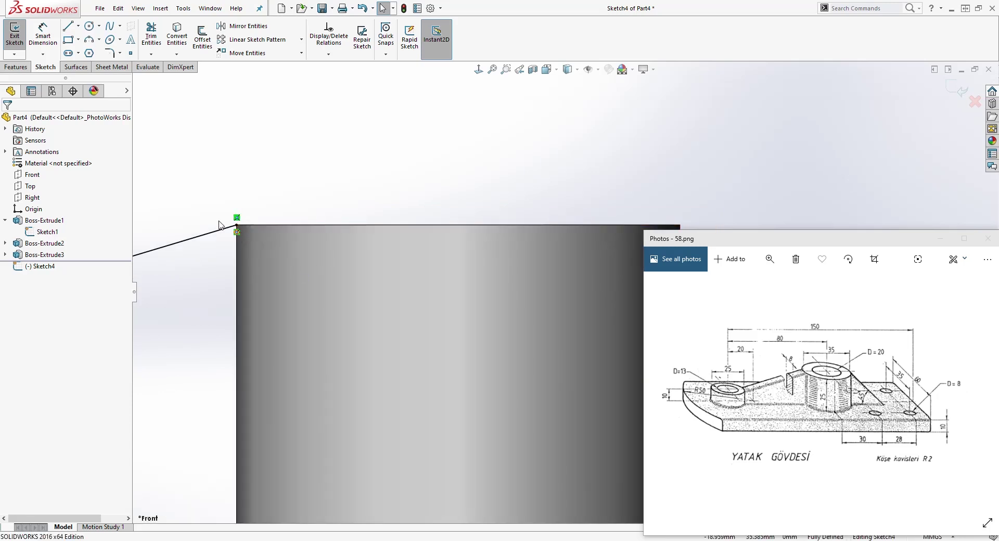
click(67, 28)
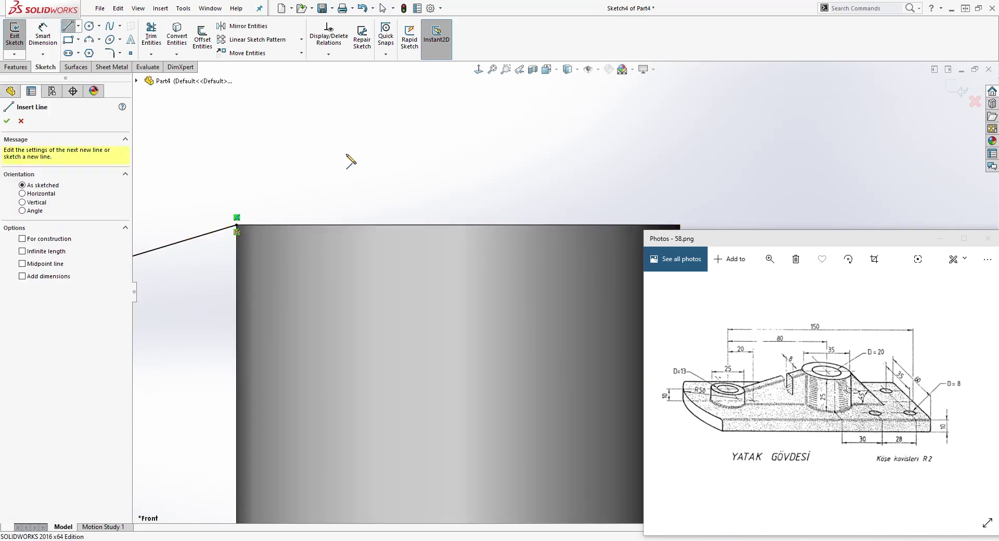
scroll(346, 184, down, 2)
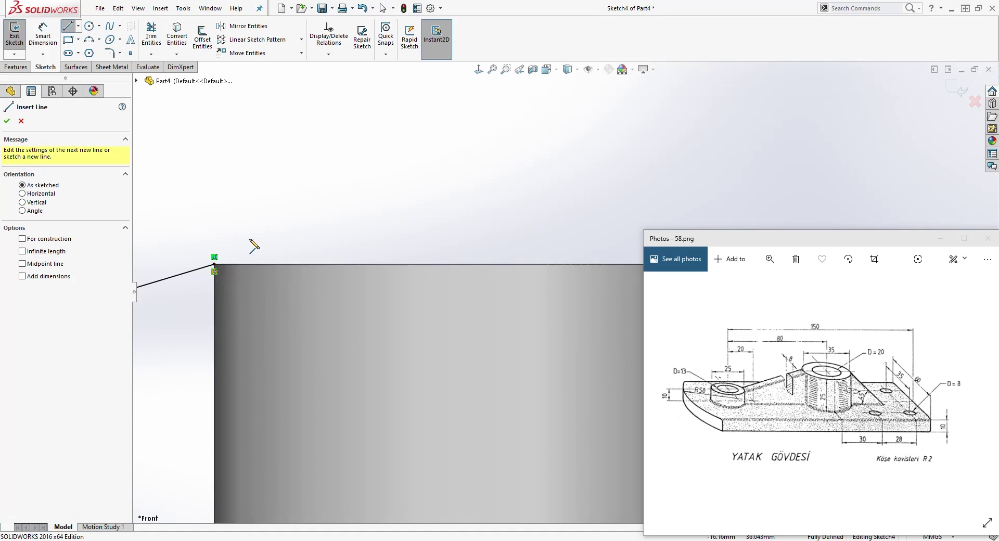
scroll(250, 240, down, 3)
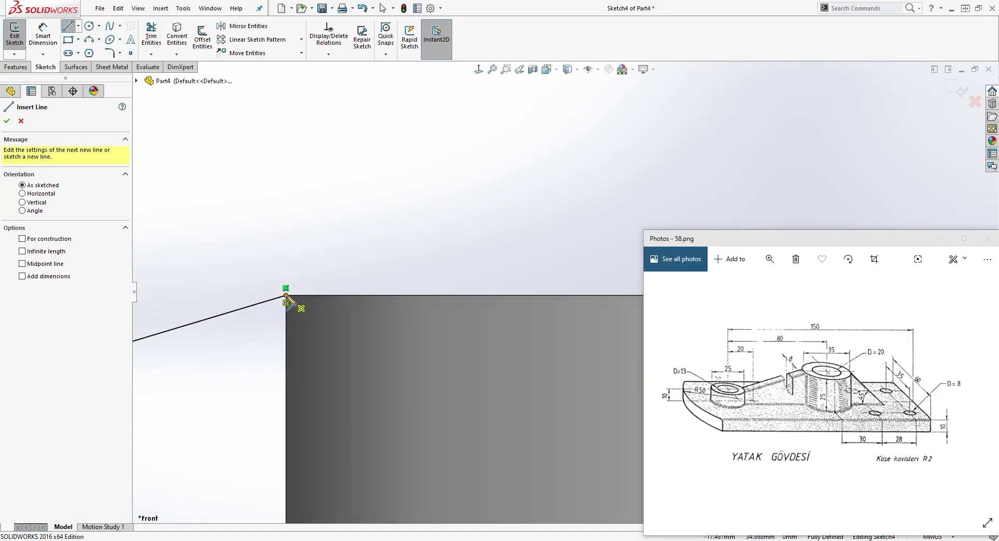
click(286, 296)
click(334, 296)
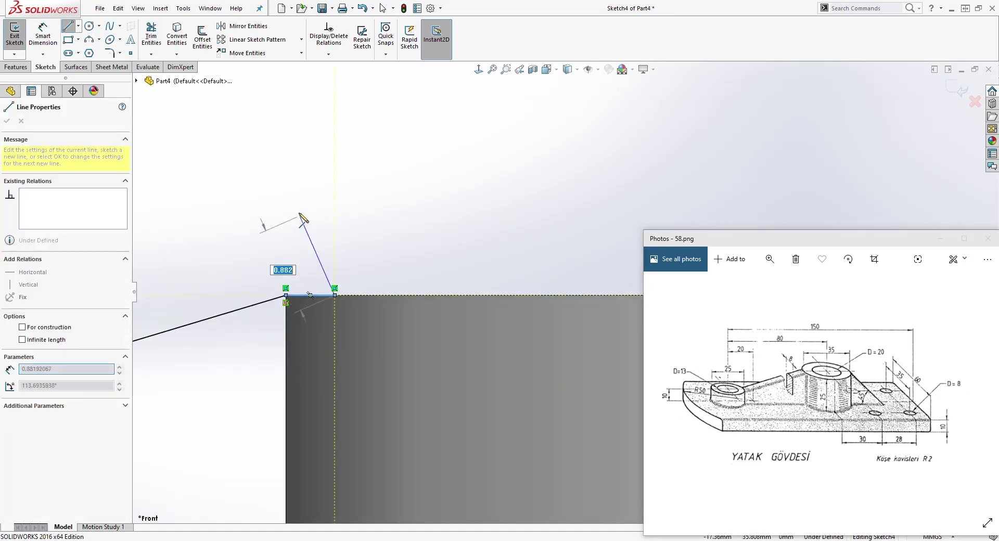
key(Escape)
Step: Dimension the short line on the tall boss's top edge to 0.1 mm
right_drag(353, 336, 348, 299)
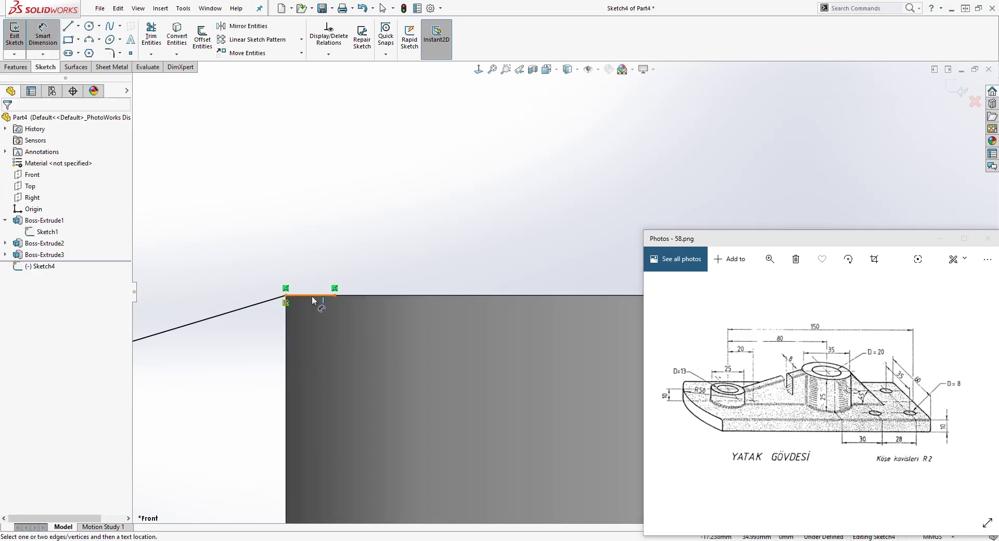
click(312, 295)
click(307, 259)
text(0.1)
key(Return)
Step: Sketch a short horizontal line about 0.08 mm long from the sloping line's lower end inward along the small boss's top edge
scroll(358, 287, up, 4)
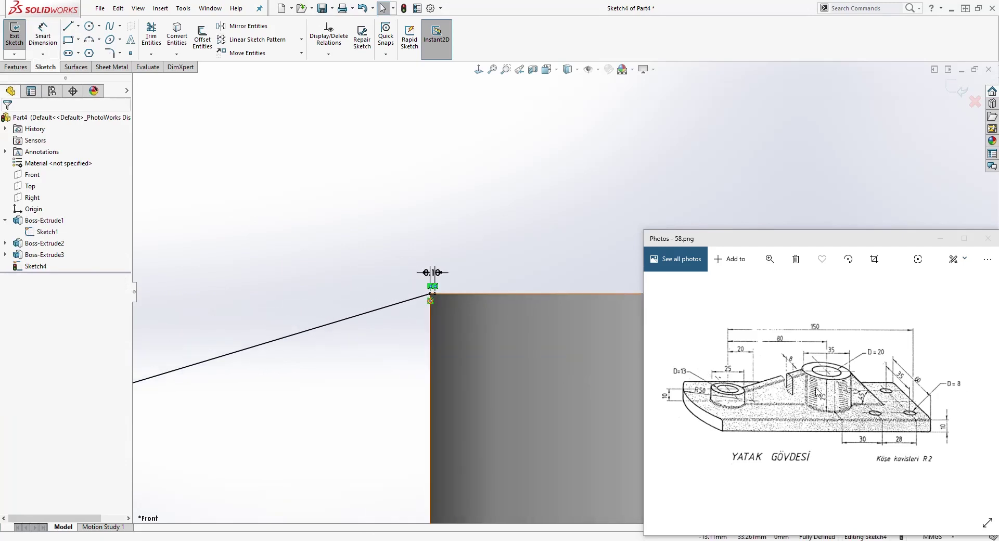
scroll(498, 367, up, 5)
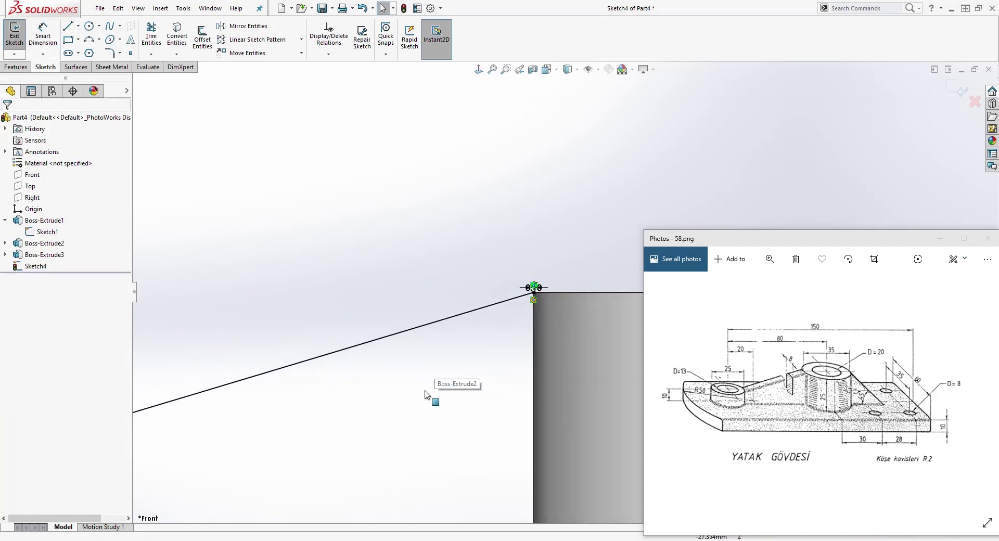
scroll(395, 295, down, 5)
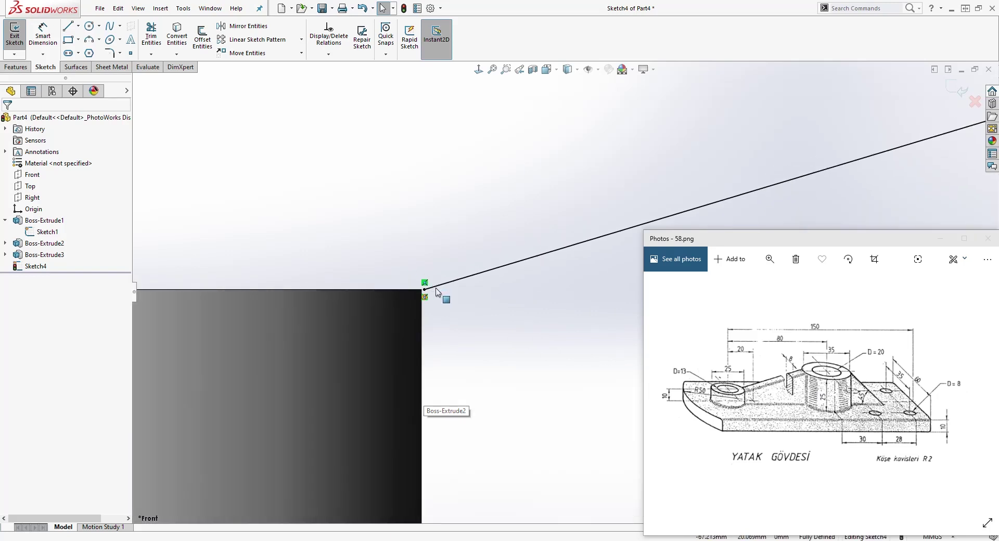
click(68, 30)
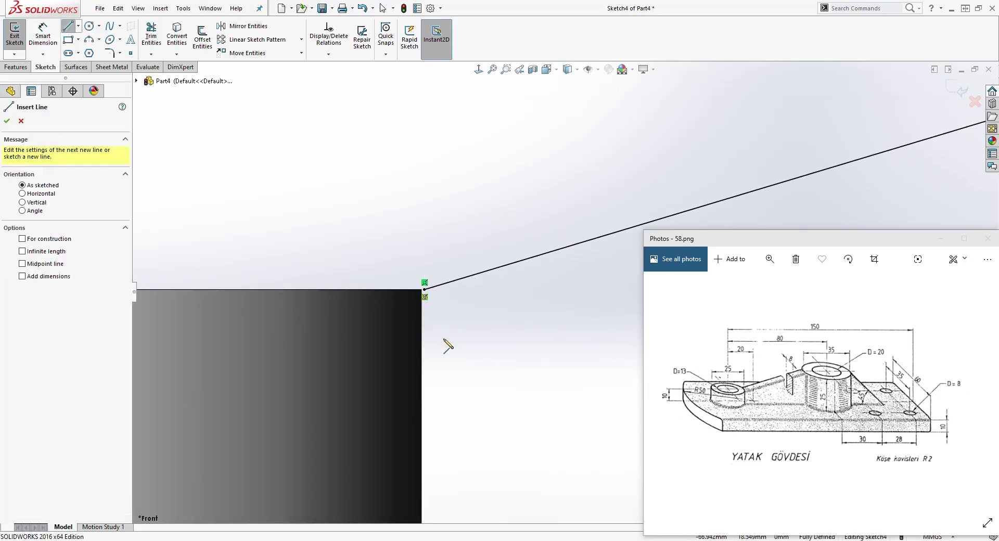
click(425, 289)
click(398, 290)
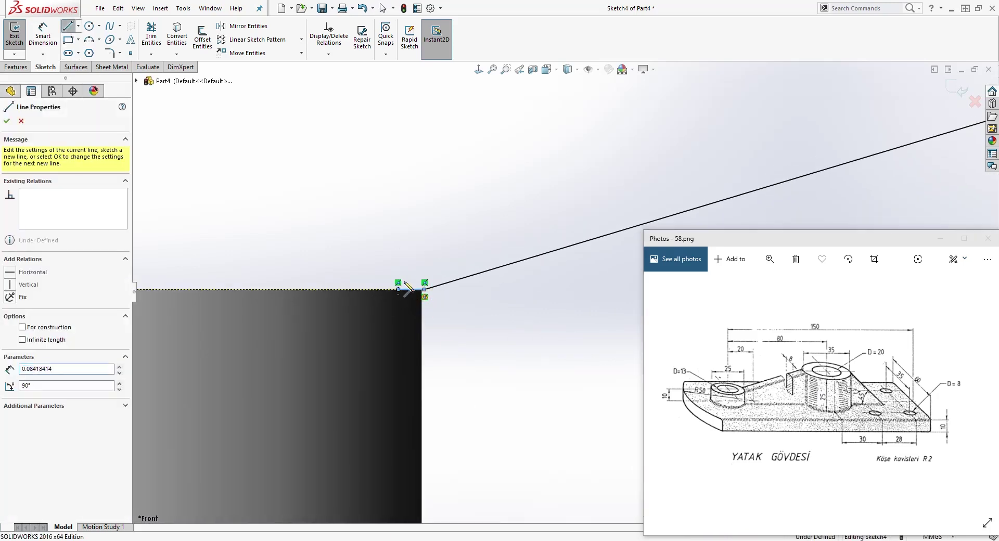
key(Escape)
Step: Dimension the short line on the small boss's top edge to 0.1 mm
right_drag(479, 397, 477, 359)
click(414, 290)
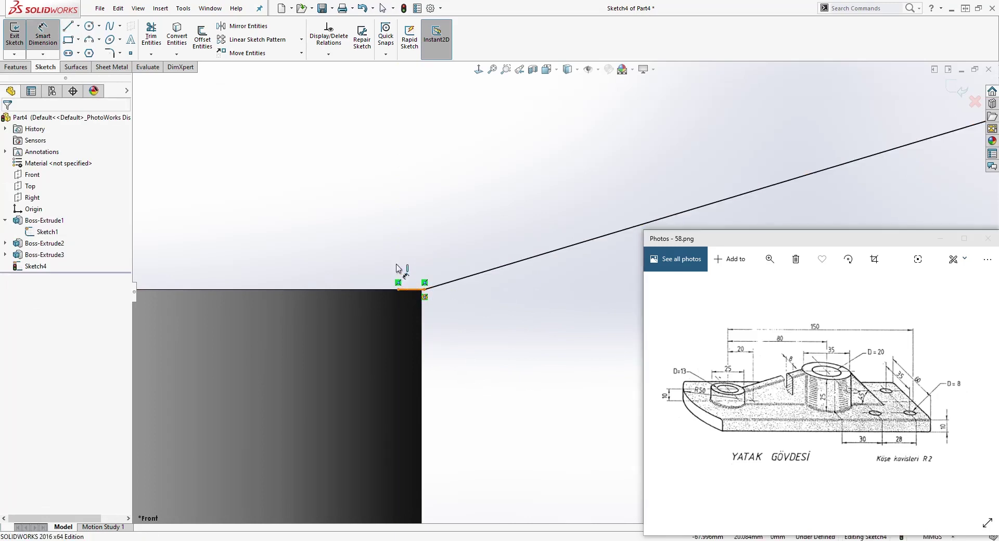
click(397, 255)
text(0.1)
key(Return)
key(Escape)
Step: Exit the sketch and create a 10 mm thick rib on both sides of it, with material toward the plate between the bosses
scroll(573, 281, up, 8)
mouse_move(897, 187)
ctrl+middle_down()
mouse_move(854, 171)
mouse_move(588, 177)
ctrl+middle_up()
scroll(468, 214, down, 3)
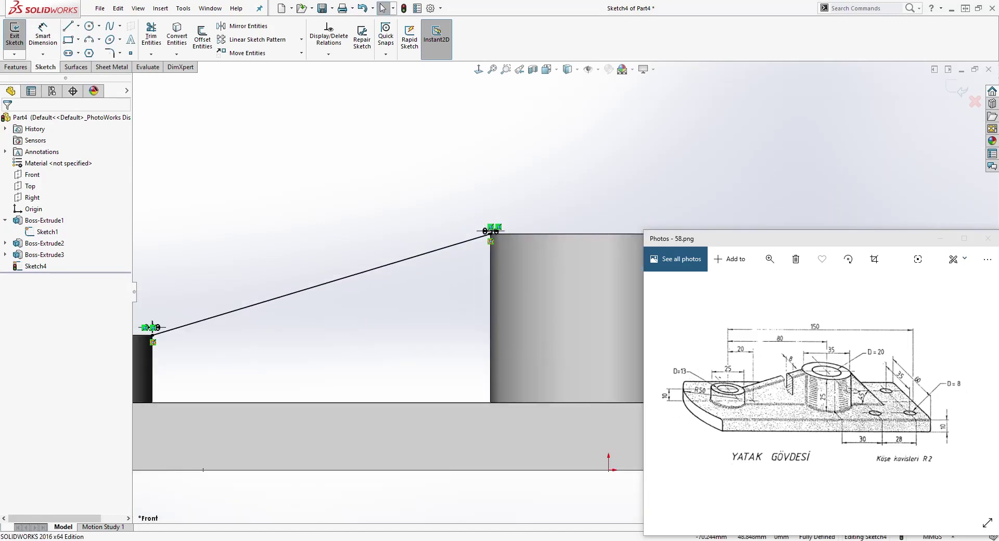
click(943, 88)
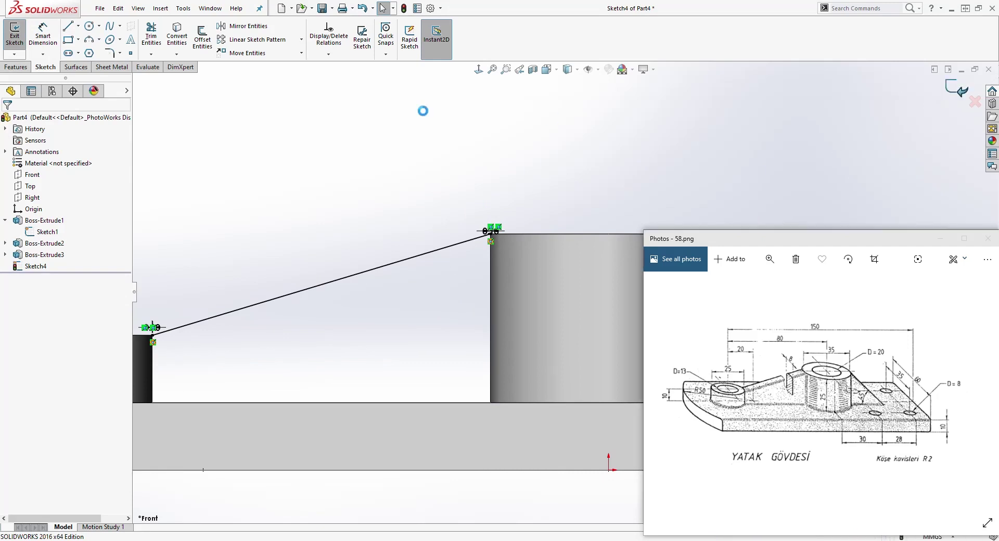
click(20, 69)
click(341, 28)
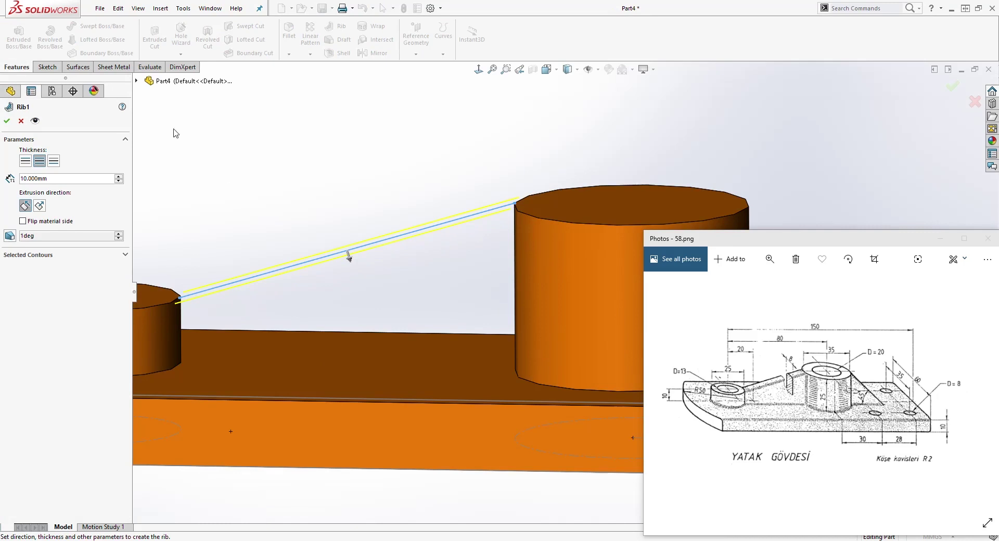
click(136, 80)
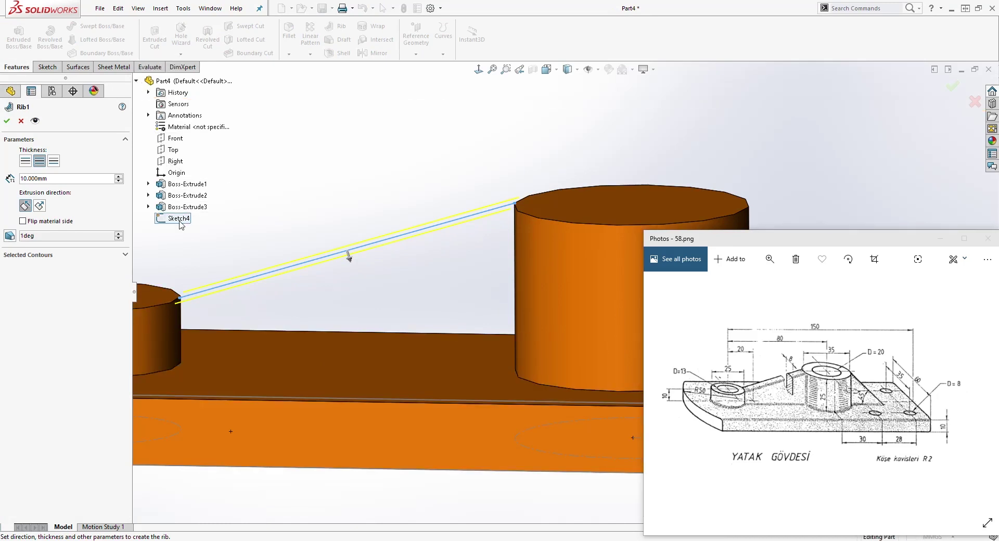
middle_drag(351, 252, 369, 194)
middle_drag(350, 298, 341, 287)
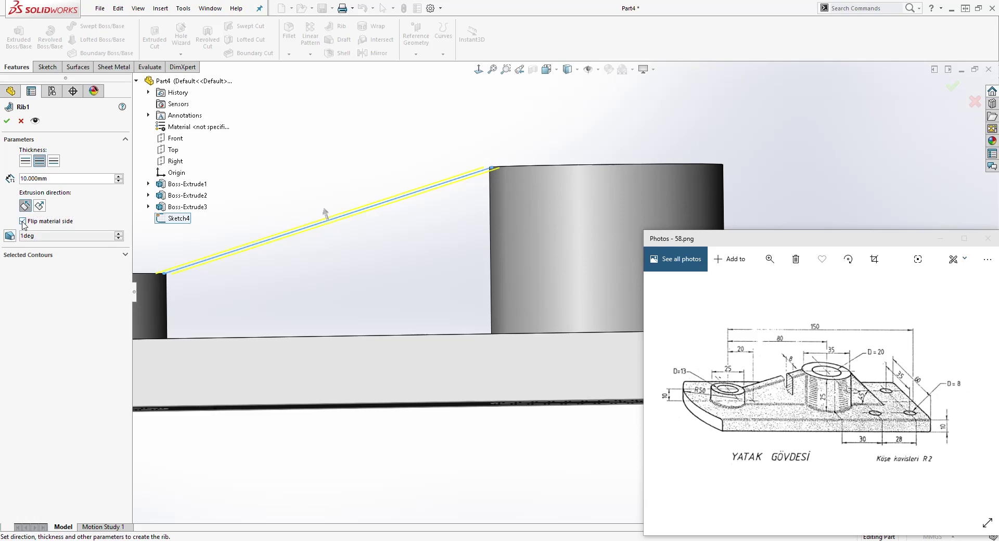
mouse_move(395, 286)
middle_down()
mouse_move(407, 290)
mouse_move(398, 278)
middle_up()
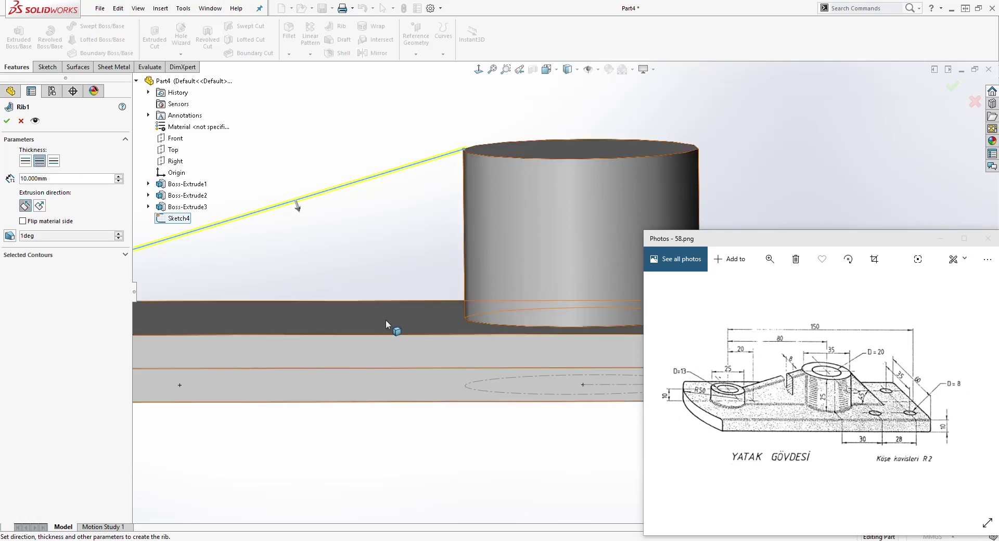
scroll(382, 318, up, 1)
click(7, 122)
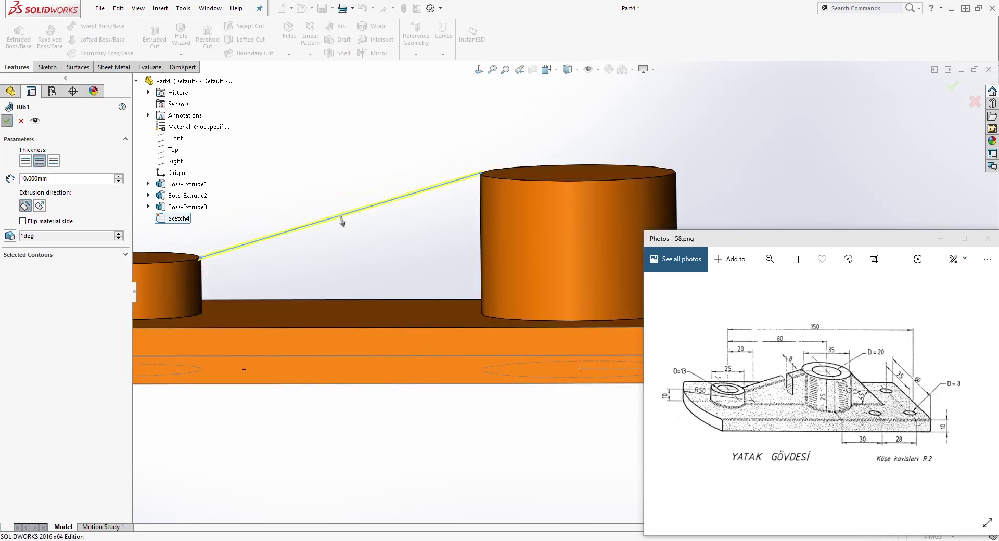
Step: Start another sketch on the Front plane for the side of the tall boss opposite the rib
middle_drag(427, 415, 445, 447)
scroll(439, 391, up, 2)
click(725, 154)
scroll(770, 158, down, 2)
scroll(567, 294, up, 3)
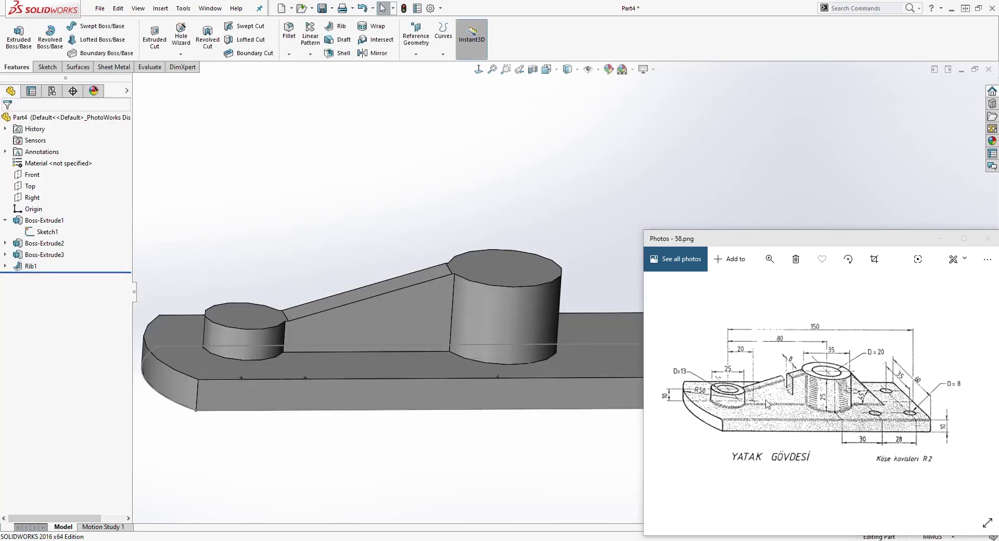
scroll(524, 373, up, 5)
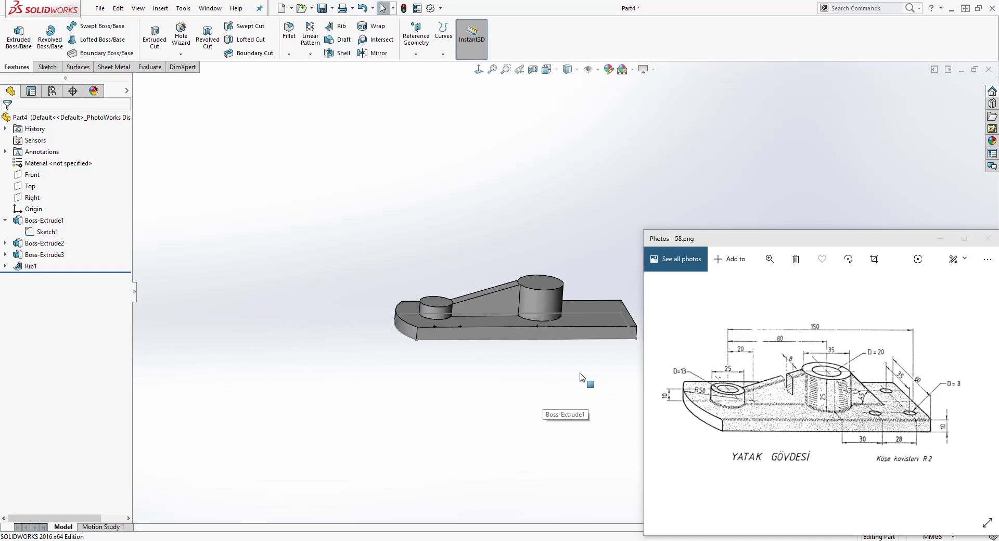
ctrl+middle_drag(607, 384, 469, 405)
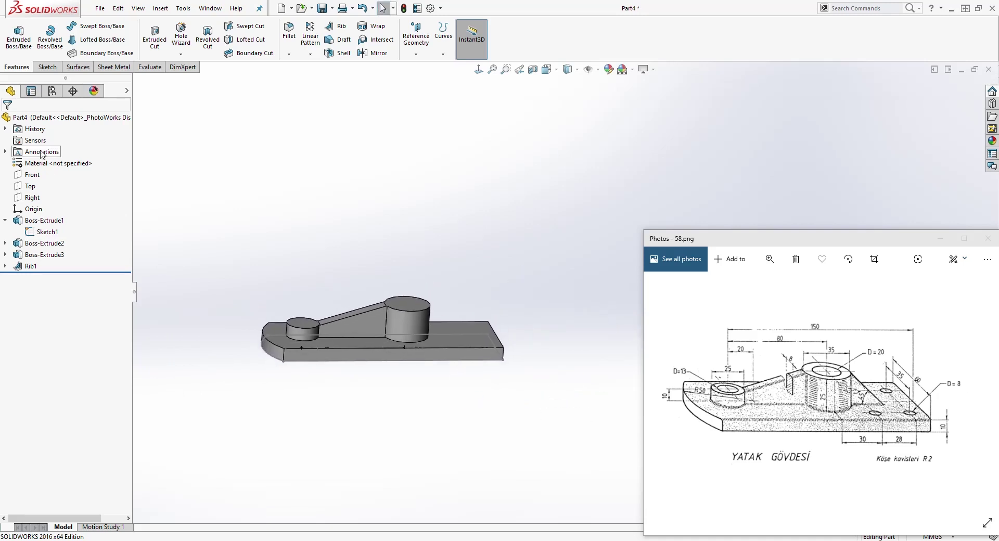
click(31, 175)
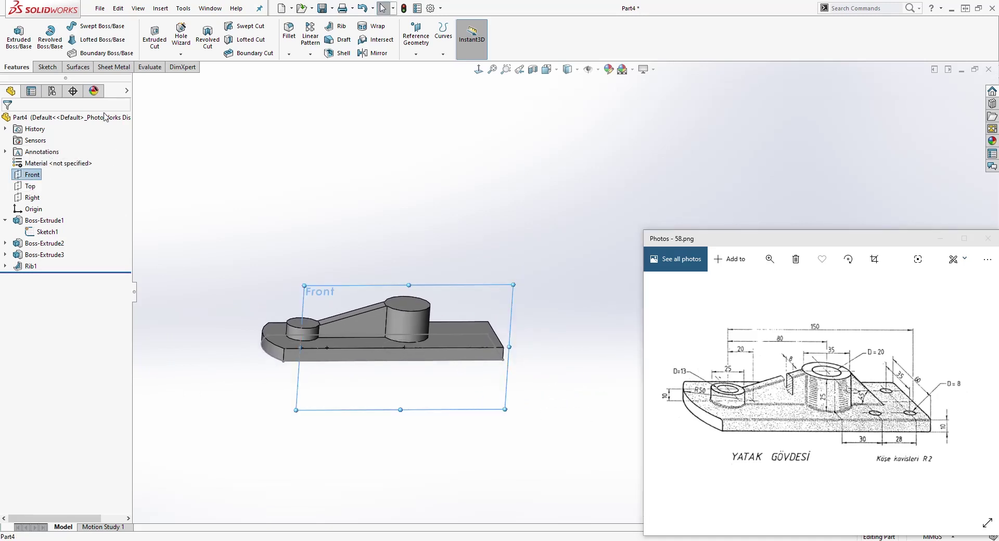
click(47, 67)
click(24, 46)
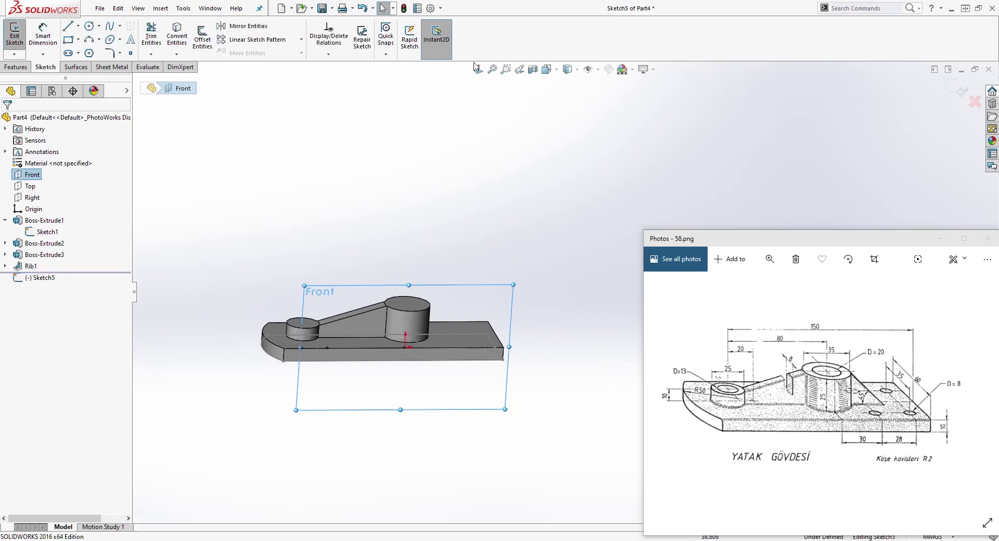
Step: Sketch a sloping line about 37 mm long from the tall boss's top corner down to the plate's top edge
mouse_move(533, 428)
ctrl+middle_down()
mouse_move(420, 401)
mouse_move(169, 406)
ctrl+middle_up()
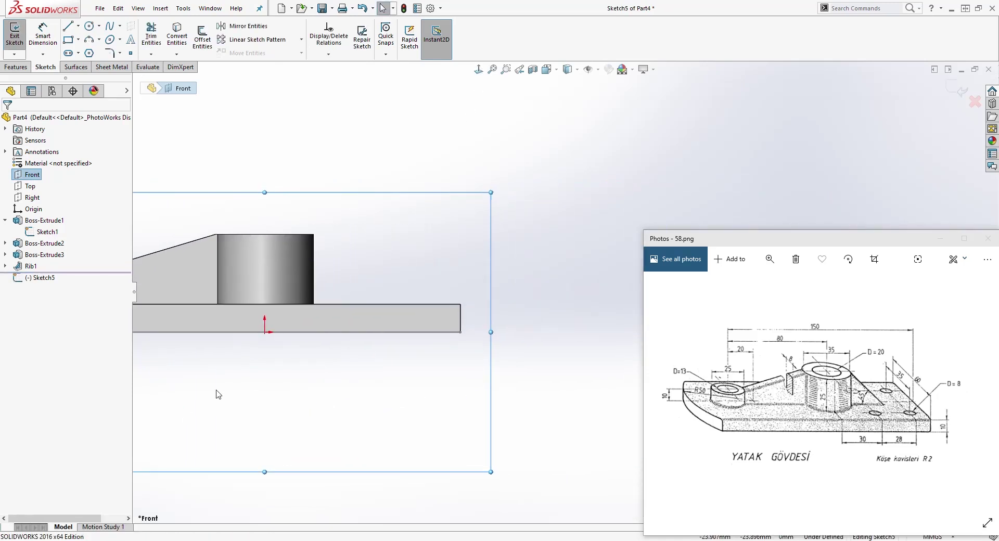
click(67, 26)
click(314, 235)
click(356, 279)
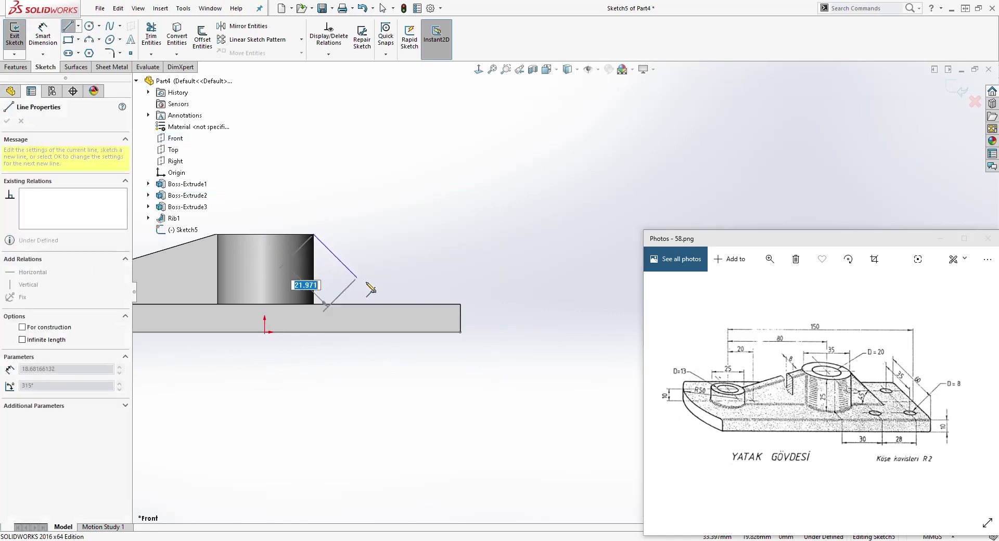
click(390, 304)
key(Escape)
Step: Dimension the angle between the sloping line and the plate's top edge to 45°
right_drag(416, 445, 414, 420)
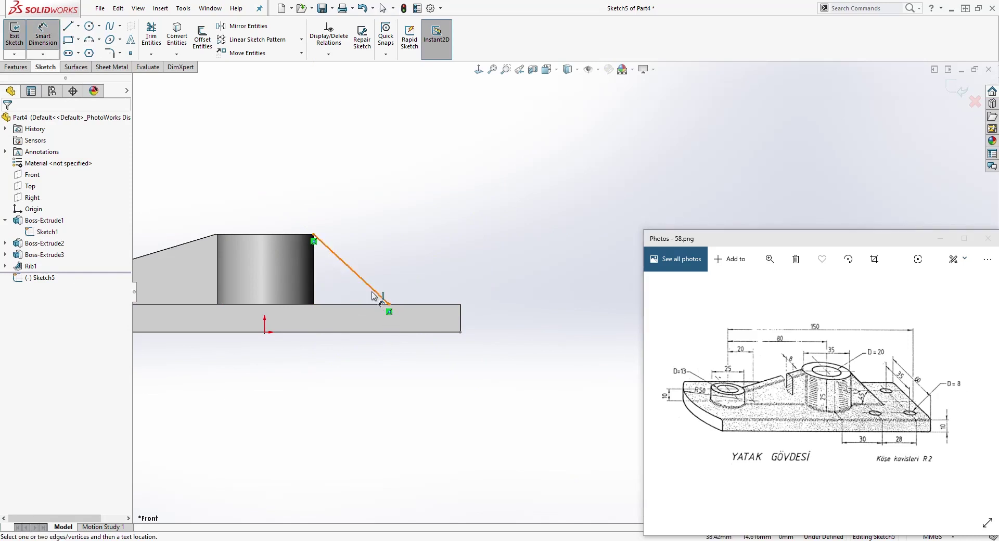
click(356, 276)
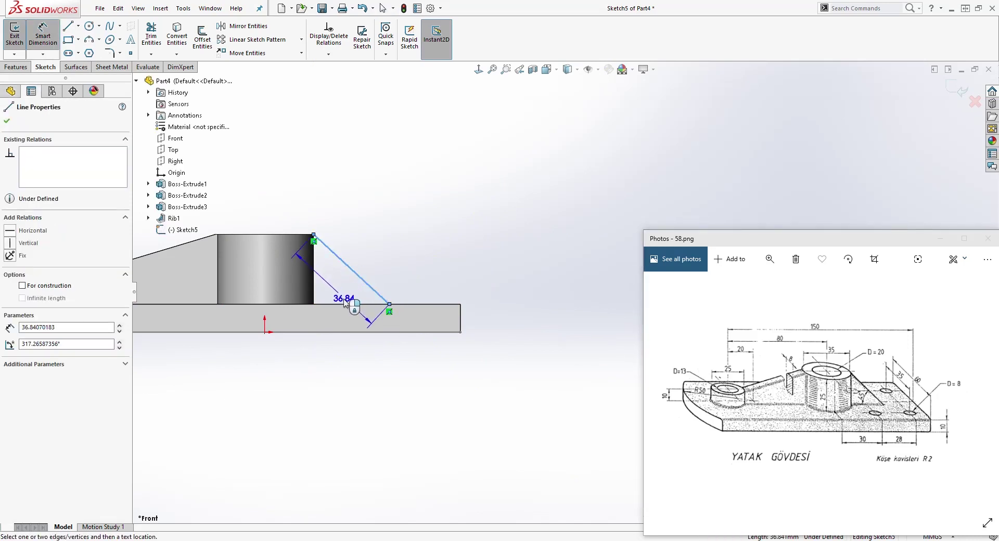
click(343, 306)
click(345, 297)
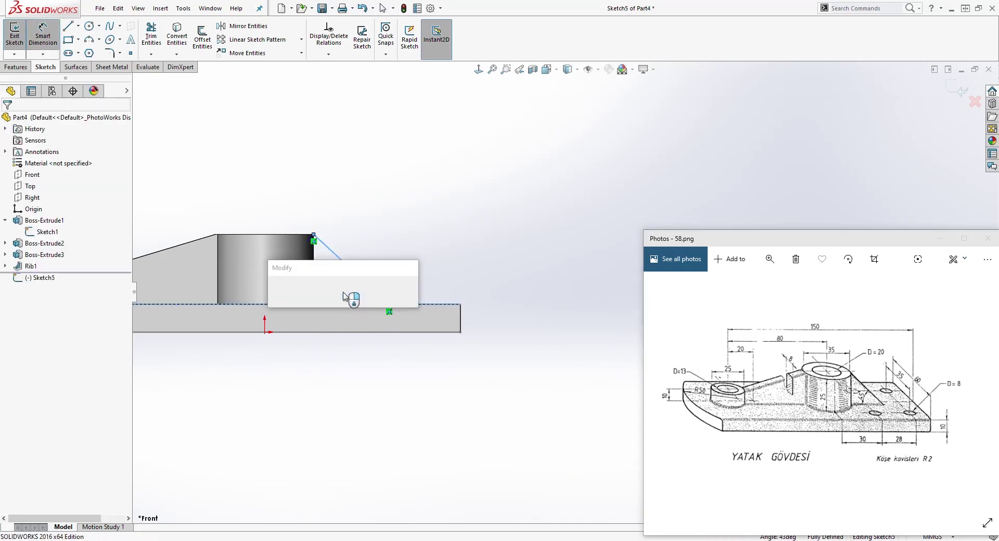
text(45)
key(Return)
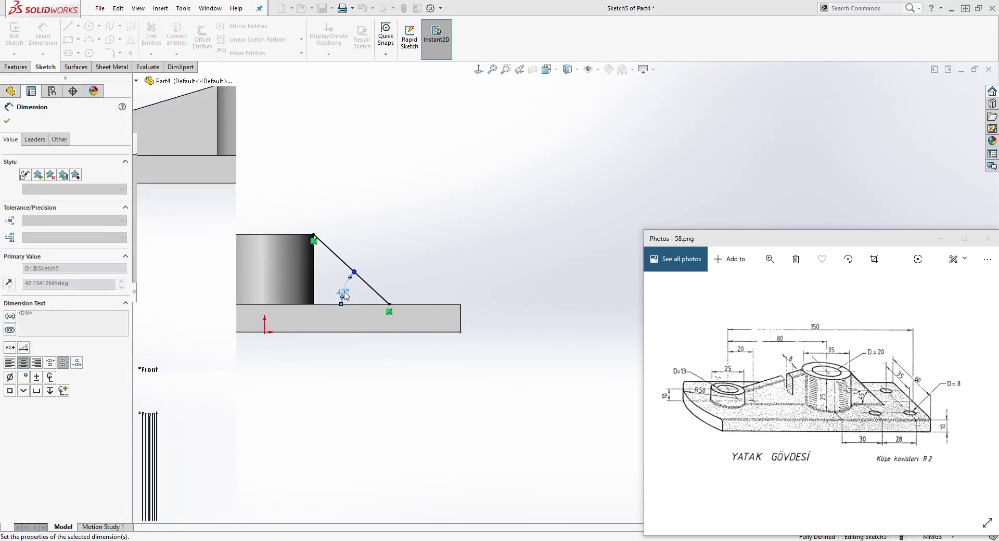
key(Escape)
Step: Add a Pierce relation between the sloping line's upper endpoint and the tall boss's circular top edge
scroll(315, 244, down, 2)
middle_drag(380, 249, 380, 274)
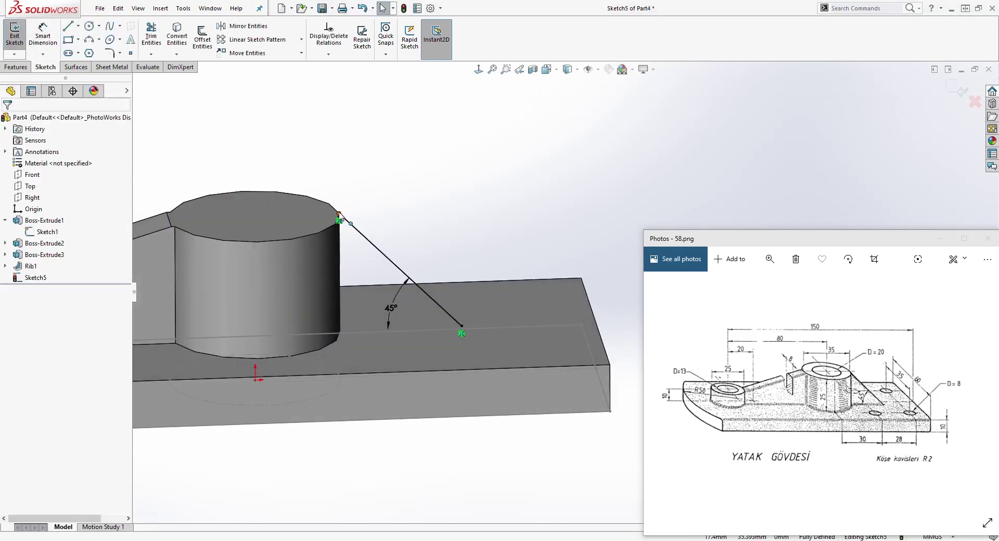
click(339, 214)
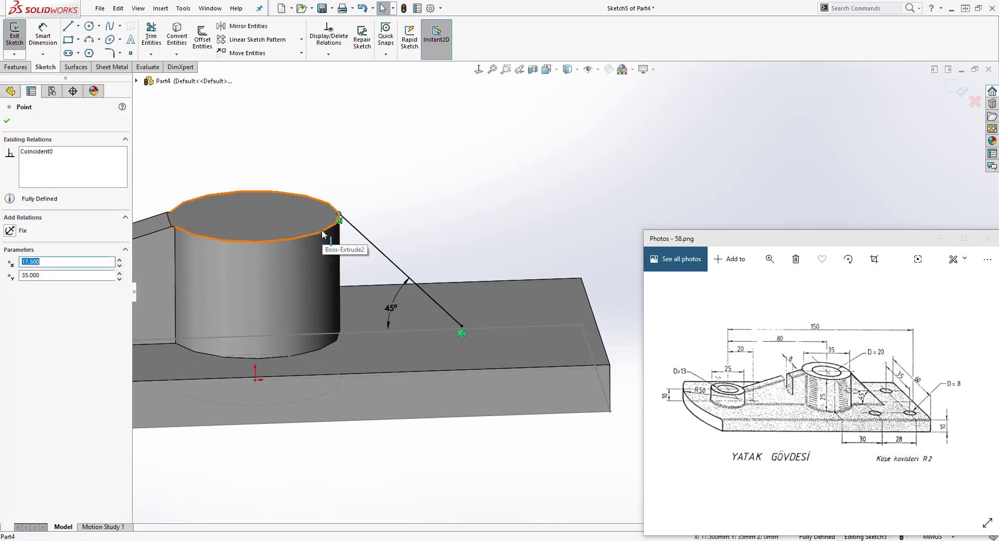
ctrl+click(321, 230)
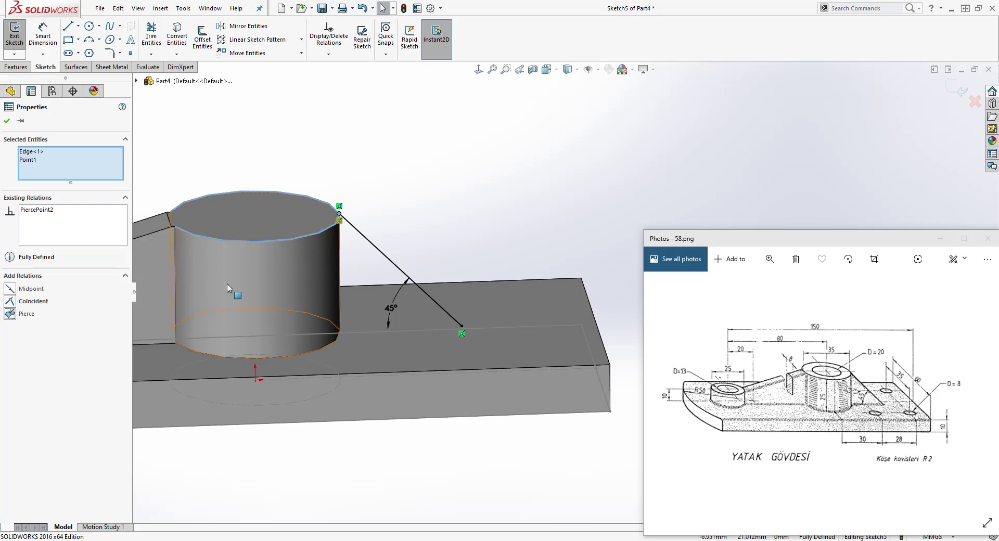
key(Escape)
Step: Sketch a horizontal line about 0.95 mm long from the sloping line's upper end inward along the tall boss's top edge
middle_drag(278, 285, 381, 294)
middle_drag(381, 294, 390, 302)
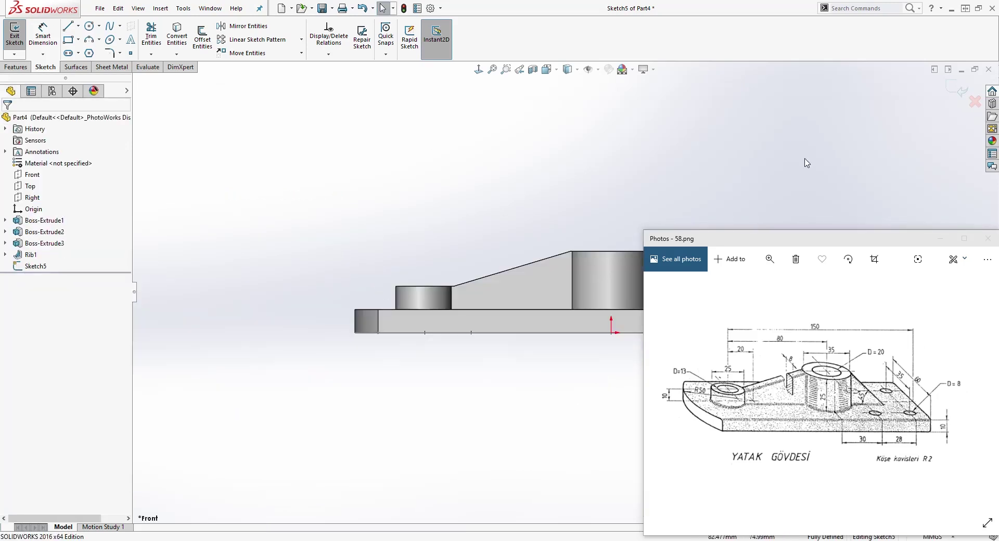
scroll(805, 163, down, 5)
scroll(492, 246, up, 3)
scroll(515, 384, down, 7)
scroll(440, 352, down, 1)
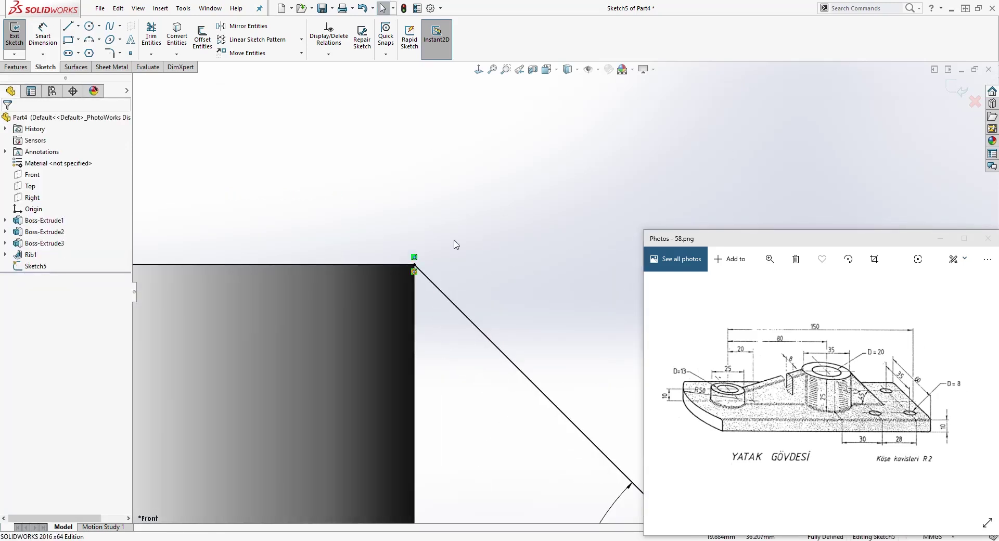
click(68, 26)
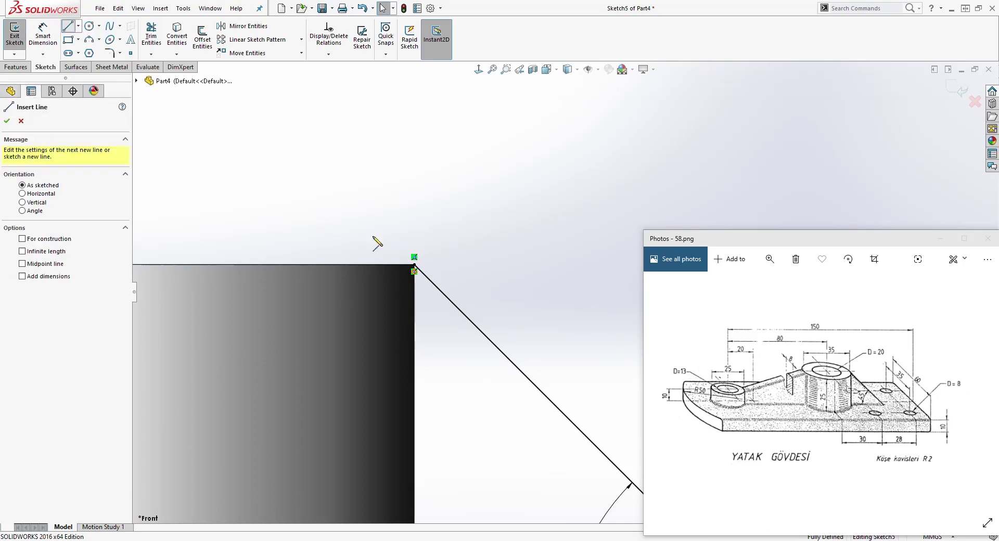
scroll(377, 244, down, 3)
click(447, 279)
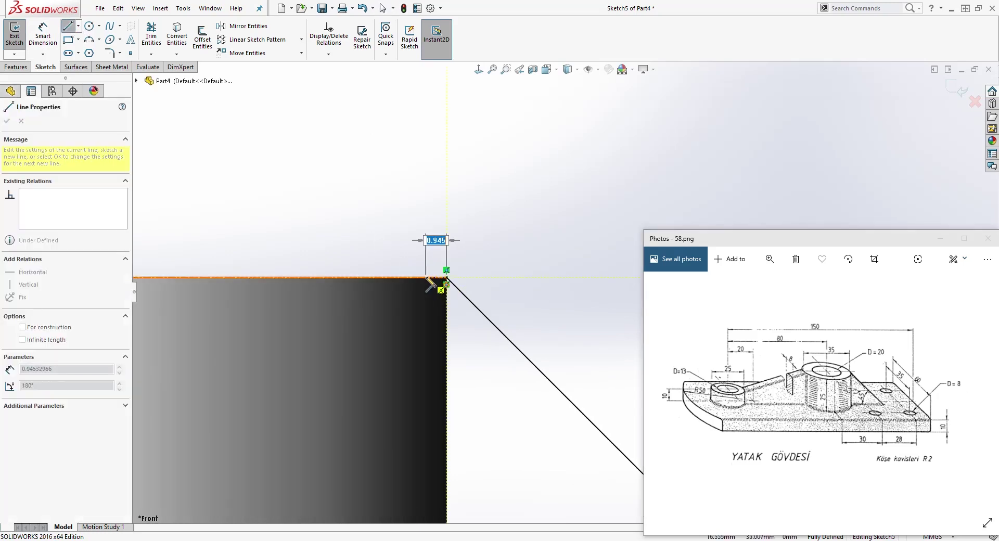
click(427, 278)
key(Escape)
Step: Dimension the short line on the tall boss's top edge to 0.1 mm
right_drag(489, 257, 489, 234)
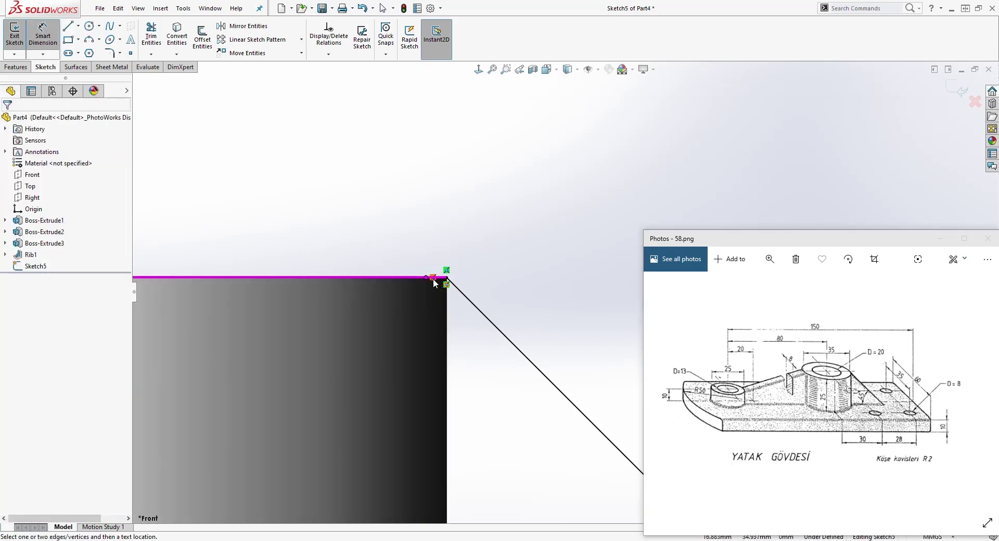
scroll(525, 302, down, 5)
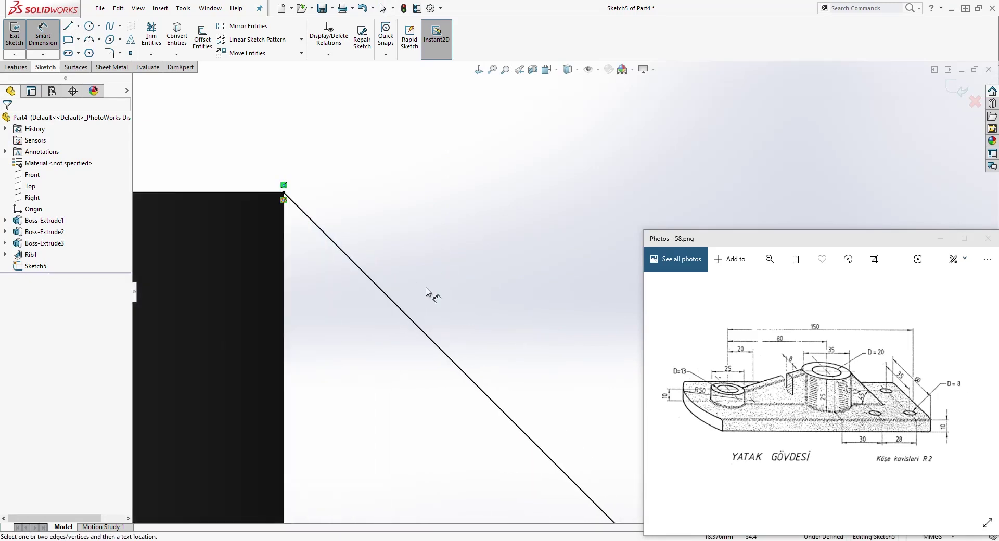
click(394, 152)
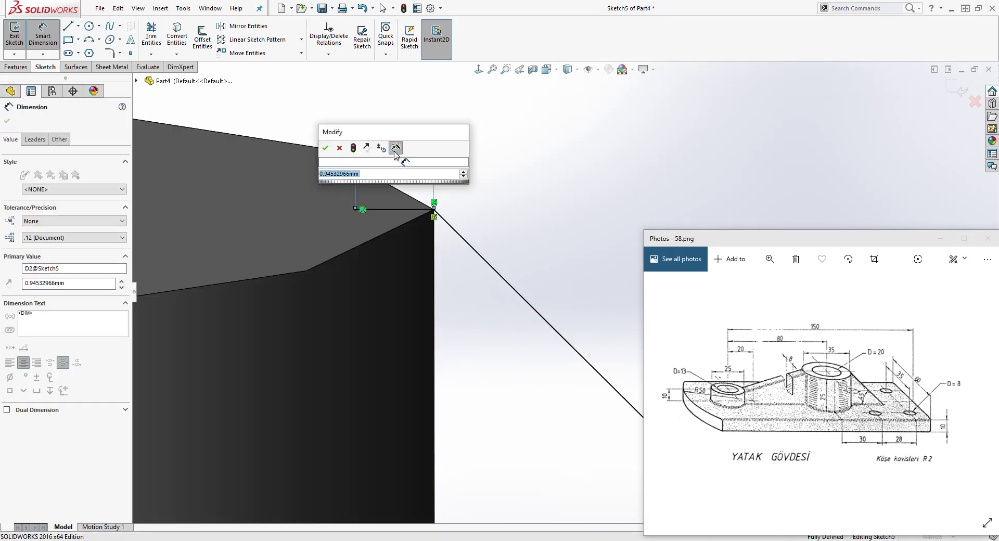
text(.1)
key(Return)
scroll(421, 174, up, 5)
scroll(513, 259, down, 1)
Step: Exit the sketch and create an 8 mm thick rib on both sides of it, with material toward the tall boss and plate
click(958, 89)
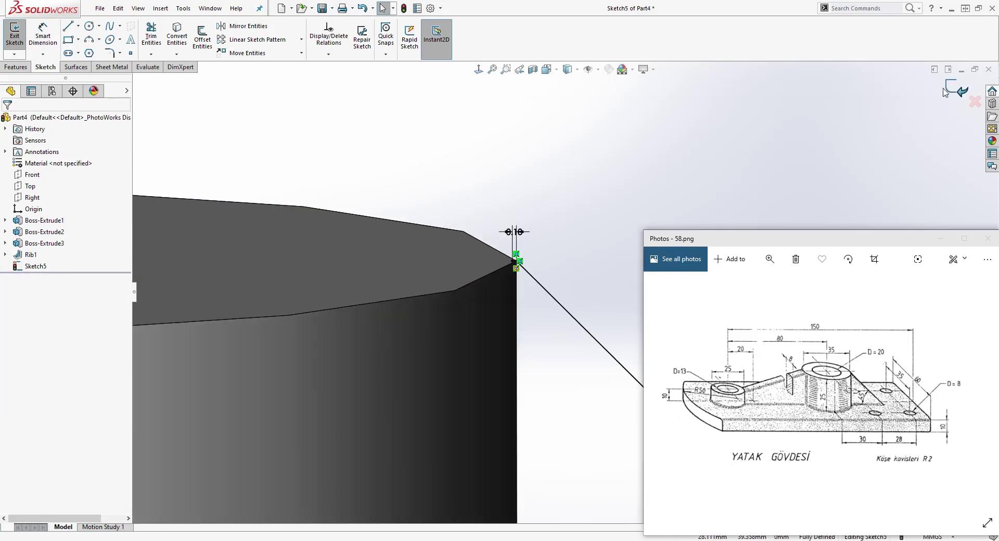
click(33, 267)
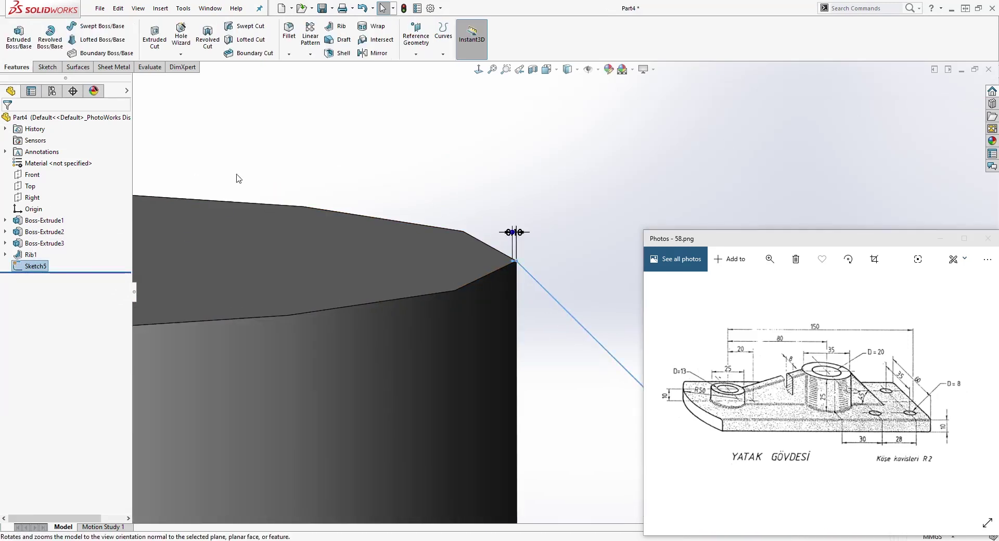
click(340, 30)
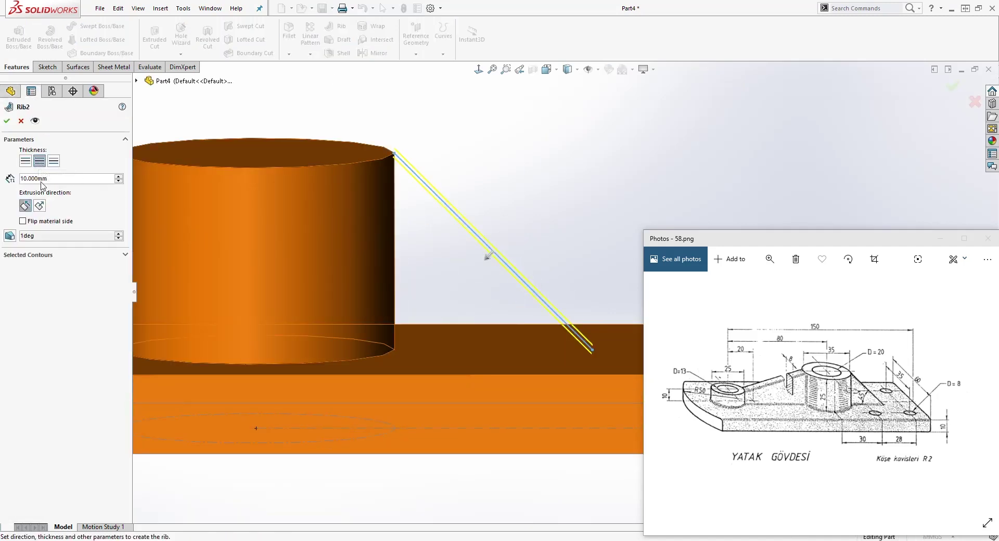
double_click(52, 179)
text(8)
key(Return)
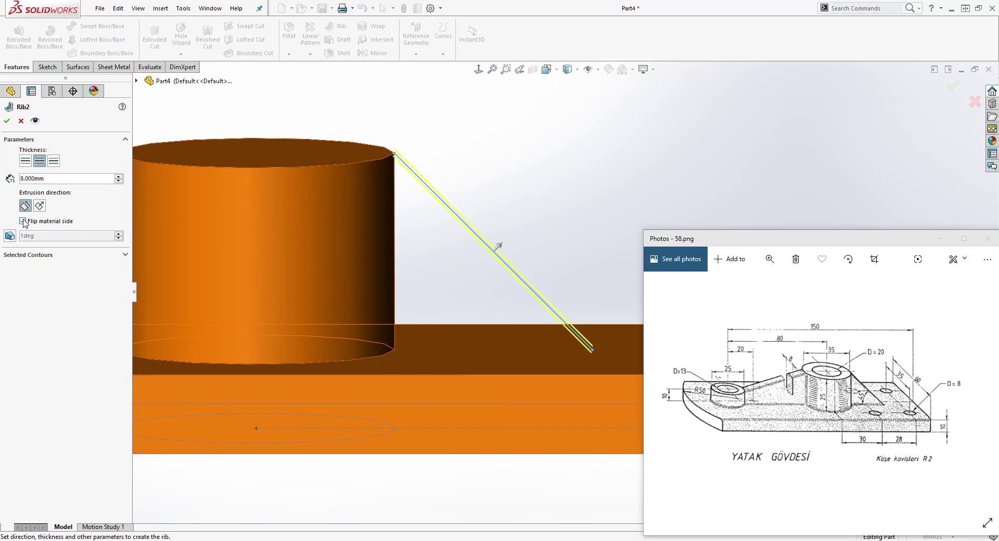
click(6, 122)
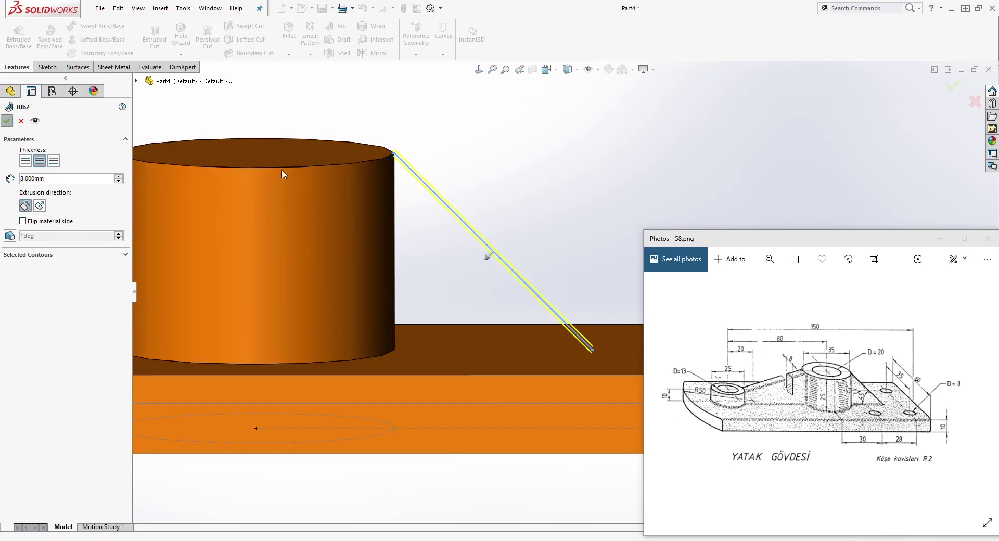
Step: Edit the rib between the two bosses and set its thickness to 8 mm
click(28, 255)
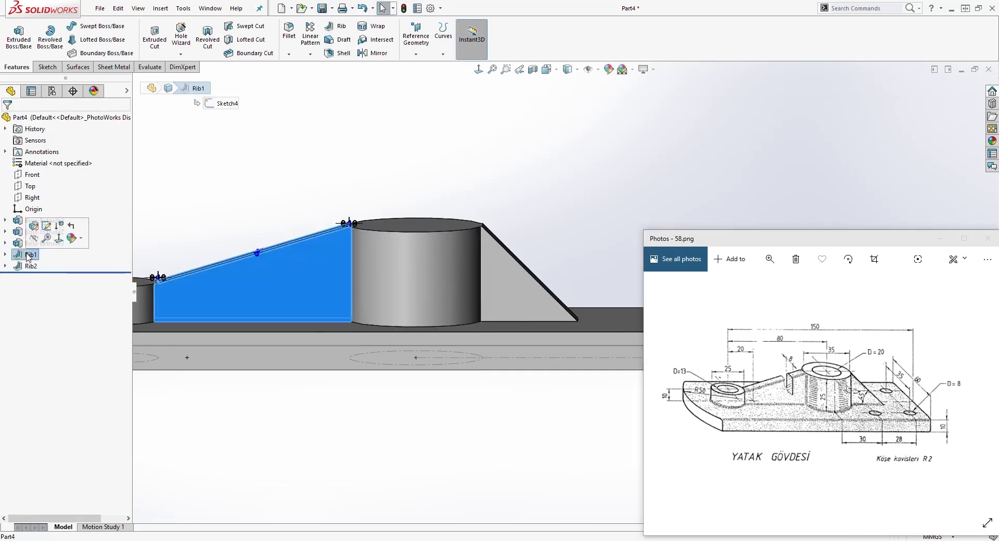
right_click(28, 255)
click(36, 227)
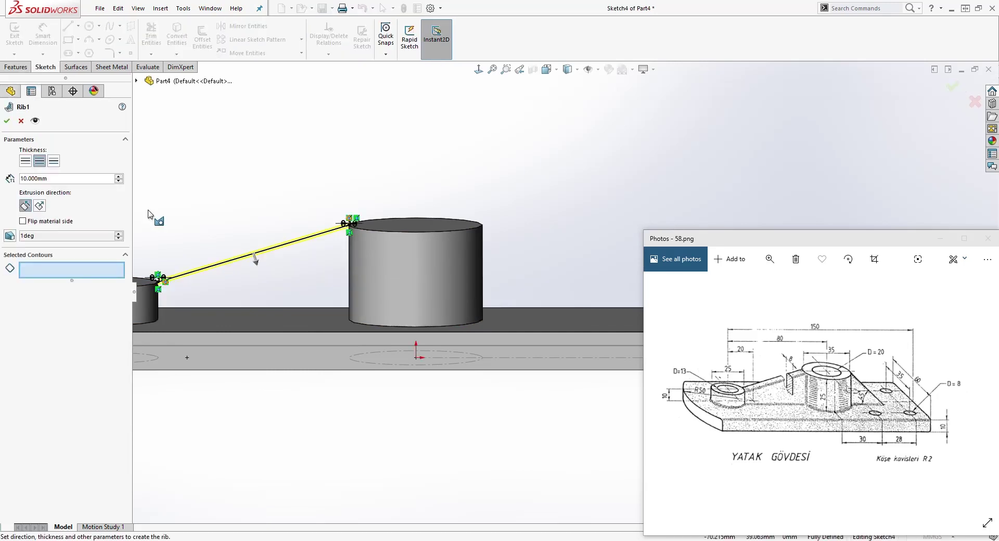
click(58, 178)
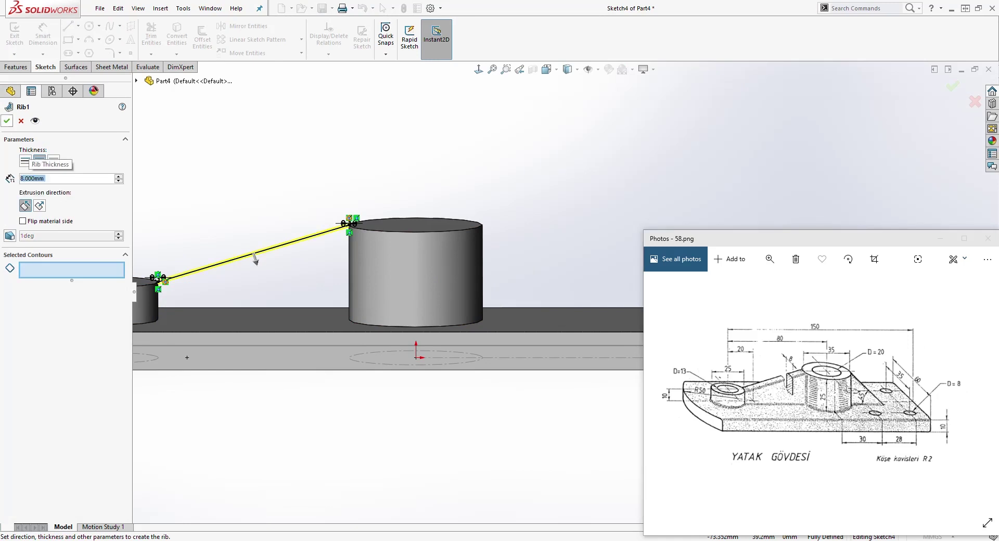
click(7, 121)
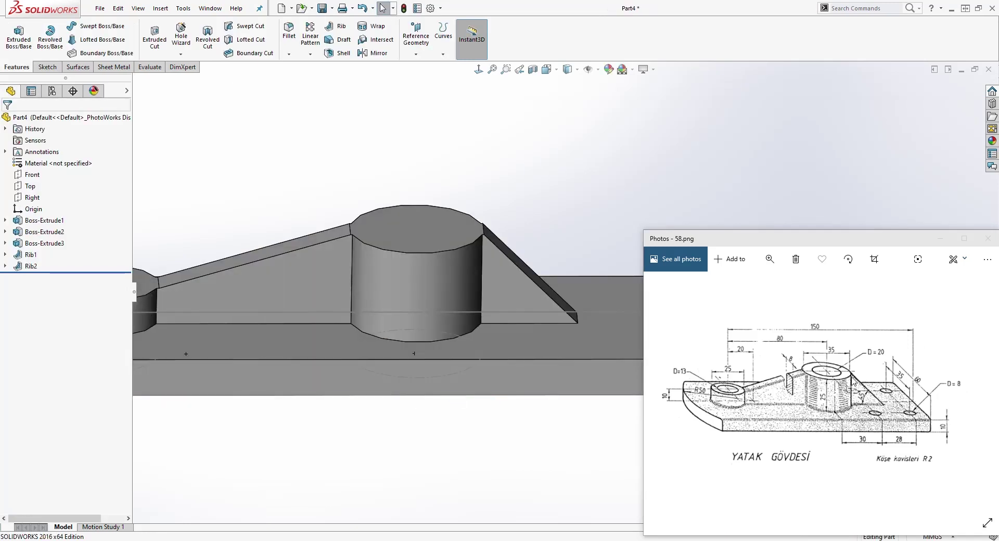
Step: Fillet the four long sloping top edges of the two ribs with a 2 mm radius
click(289, 30)
text(2)
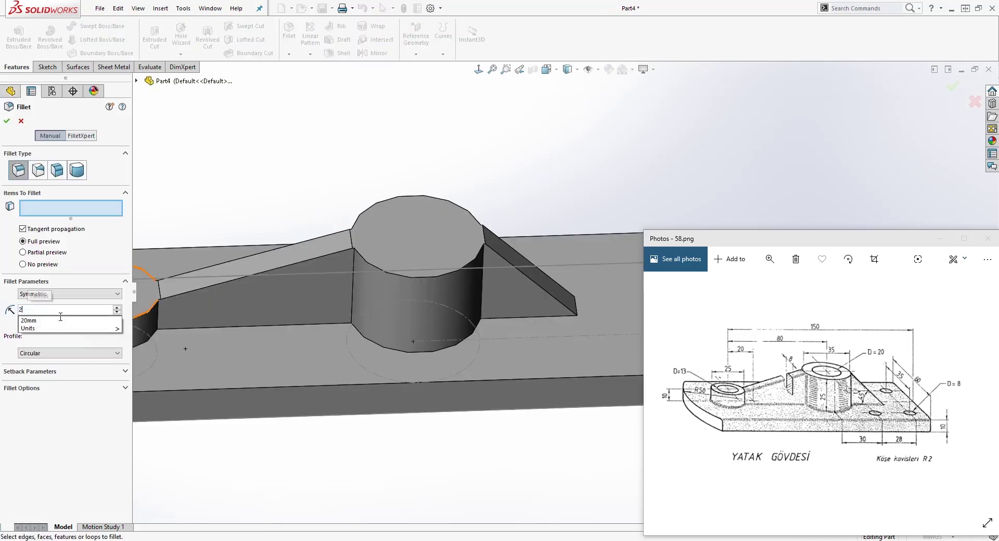
key(Return)
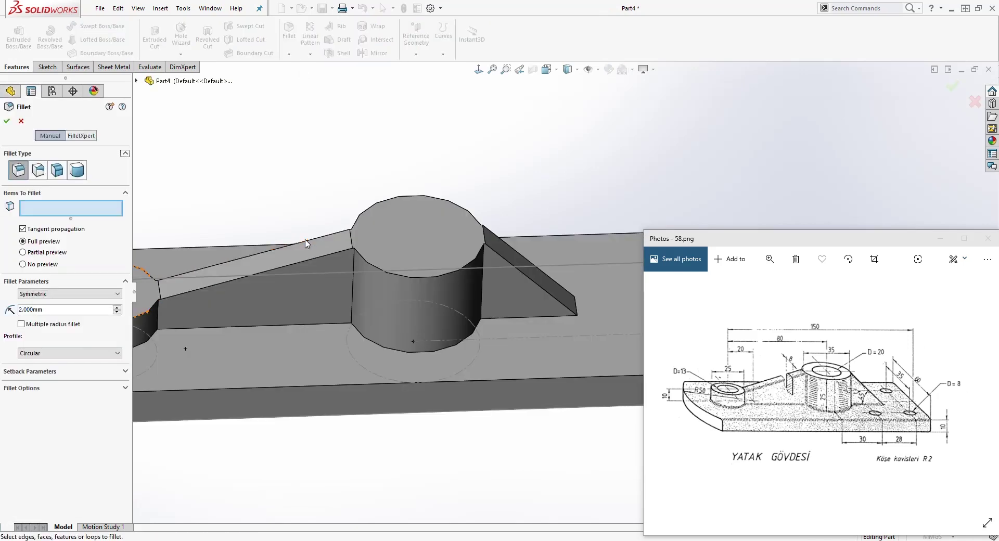
click(258, 253)
middle_drag(257, 253, 322, 258)
click(283, 294)
click(466, 245)
click(479, 231)
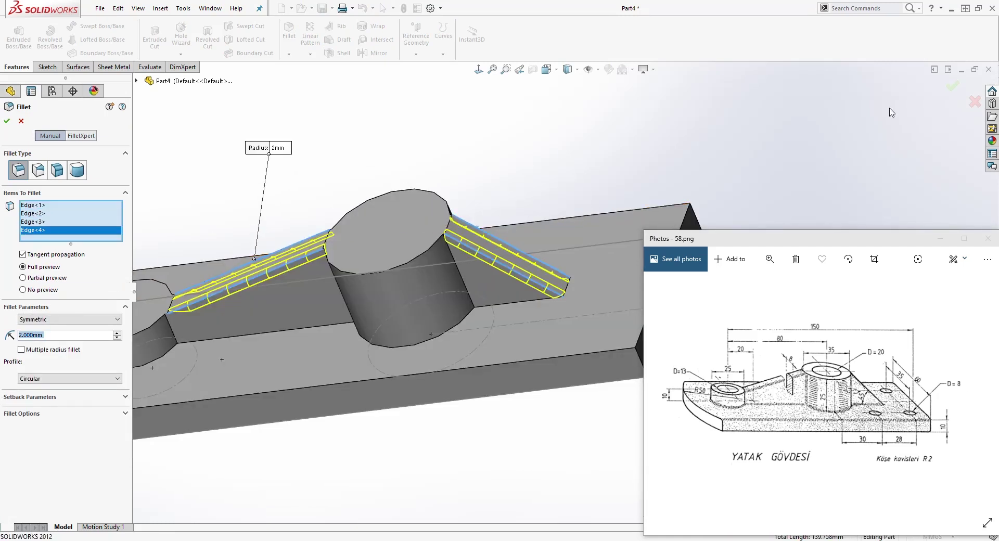
click(951, 90)
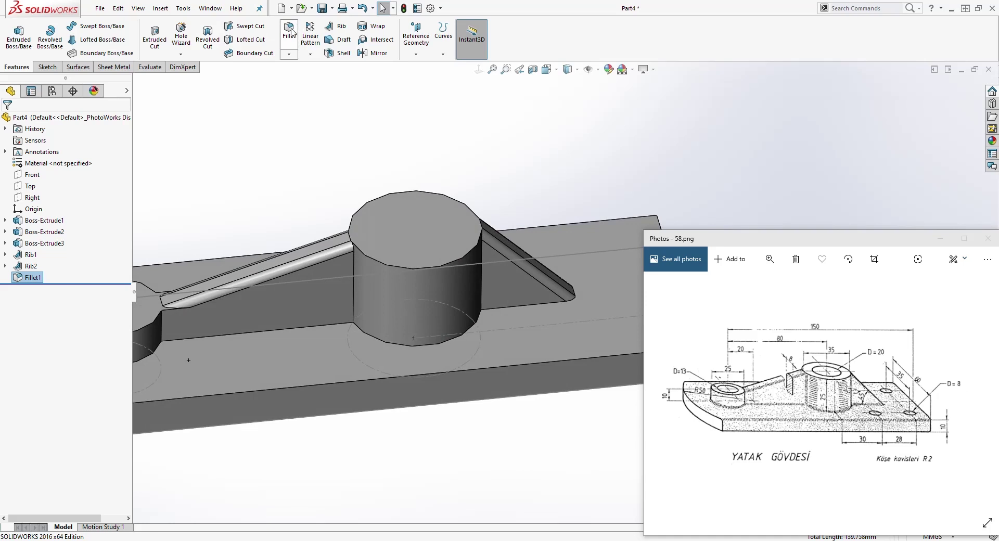
Step: Fillet the six edges where the bosses and ribs meet the base plate with a 2 mm radius
scroll(424, 387, up, 2)
click(323, 323)
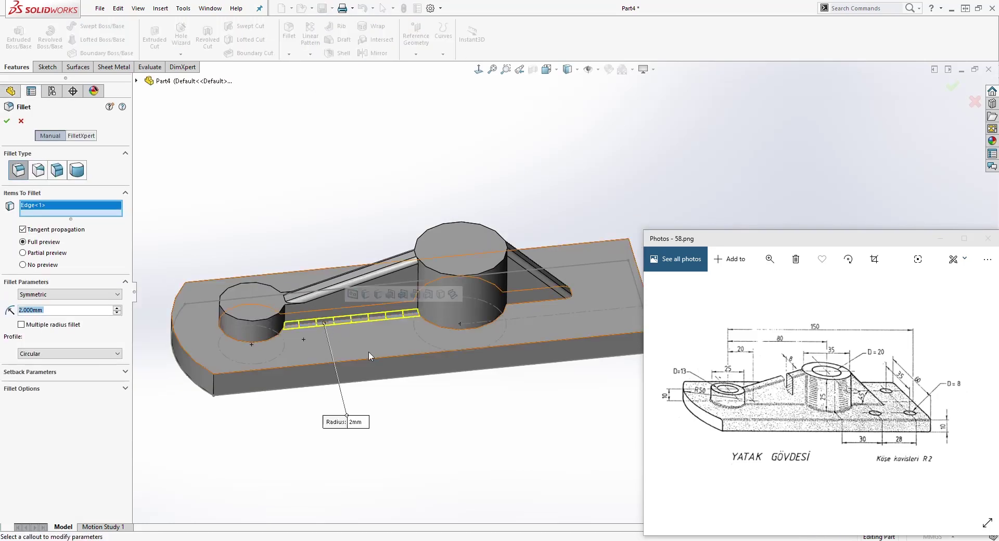
click(423, 322)
middle_drag(434, 334, 510, 360)
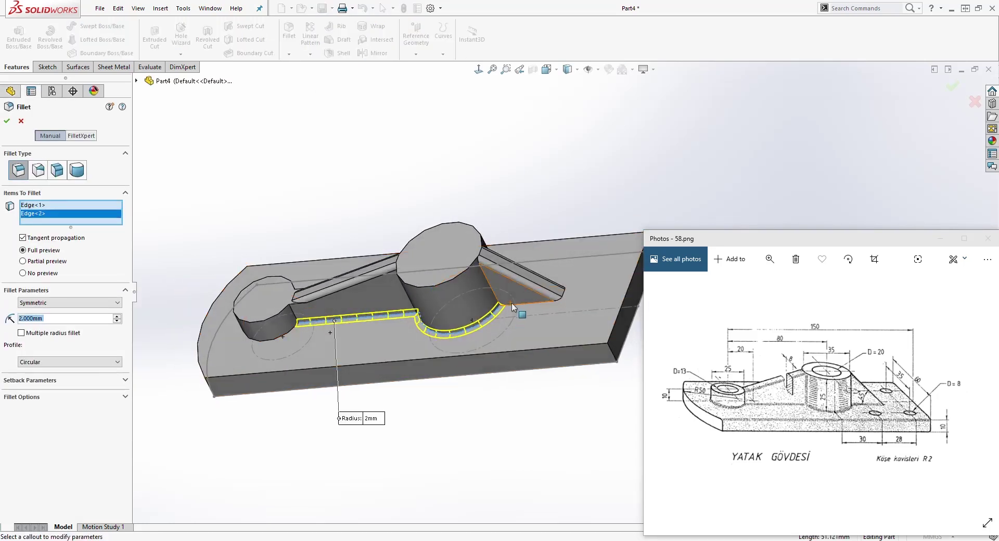
click(518, 307)
middle_drag(579, 308, 494, 274)
click(493, 276)
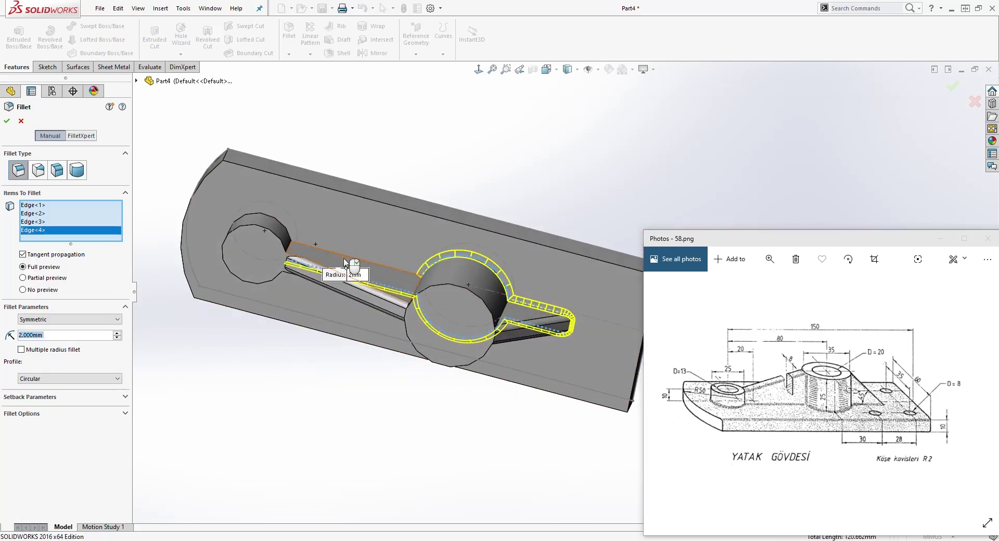
click(346, 259)
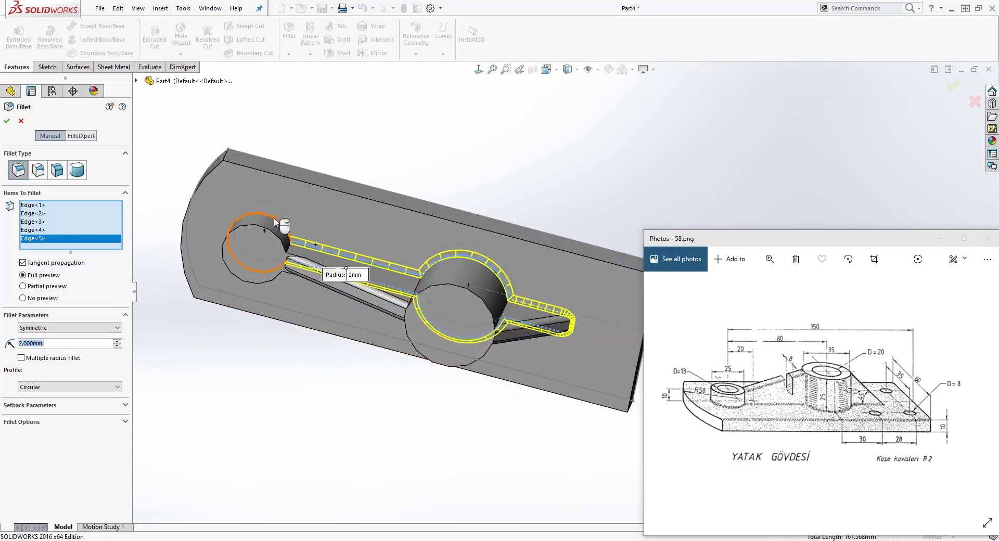
click(274, 217)
middle_drag(242, 293, 314, 172)
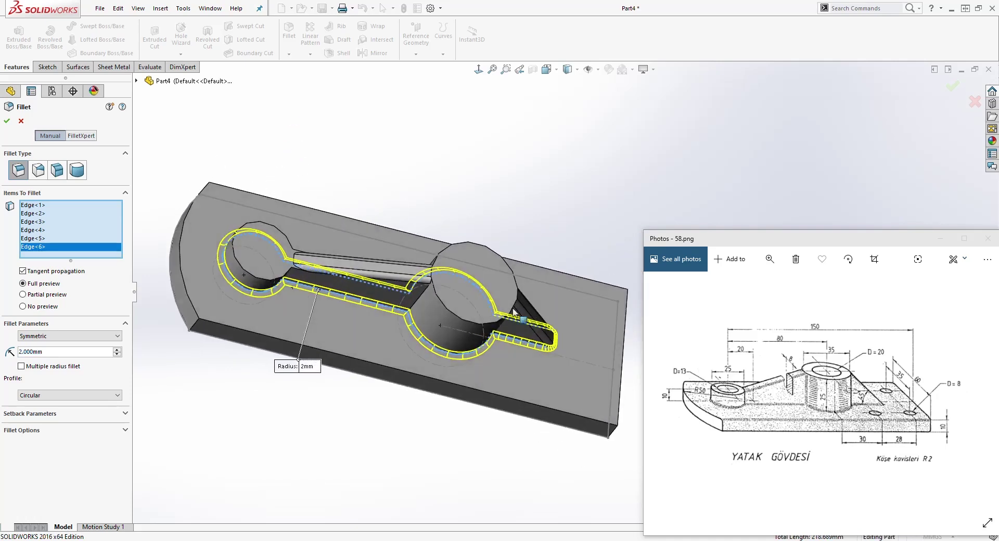
scroll(573, 336, down, 1)
scroll(536, 326, down, 1)
click(8, 121)
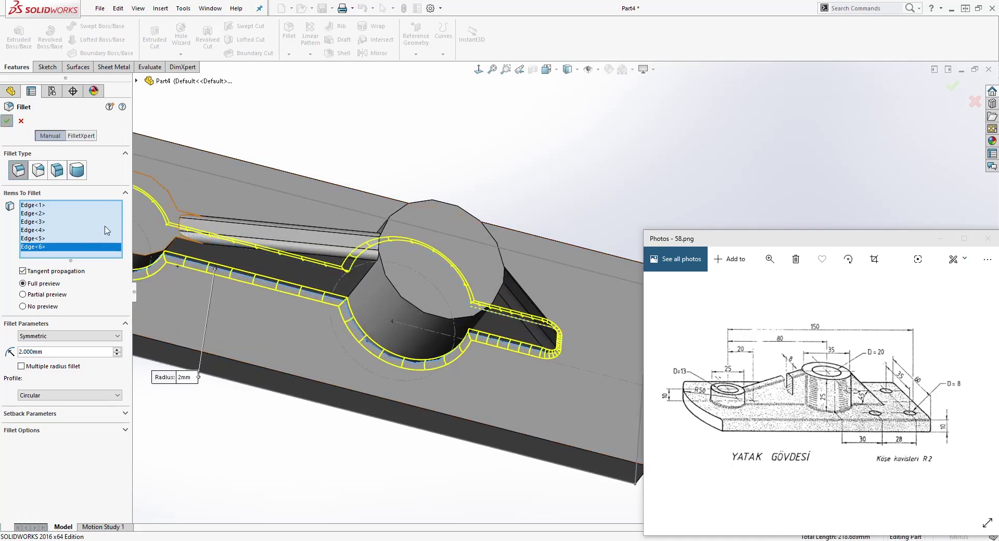
Step: Hide the sketch belonging to the base plate extrusion
click(6, 221)
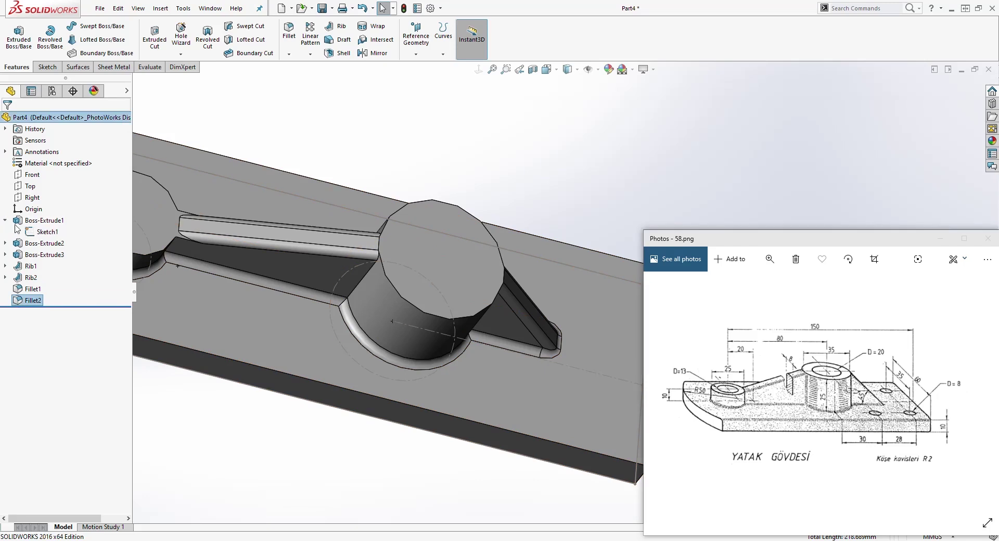
right_click(47, 231)
click(51, 215)
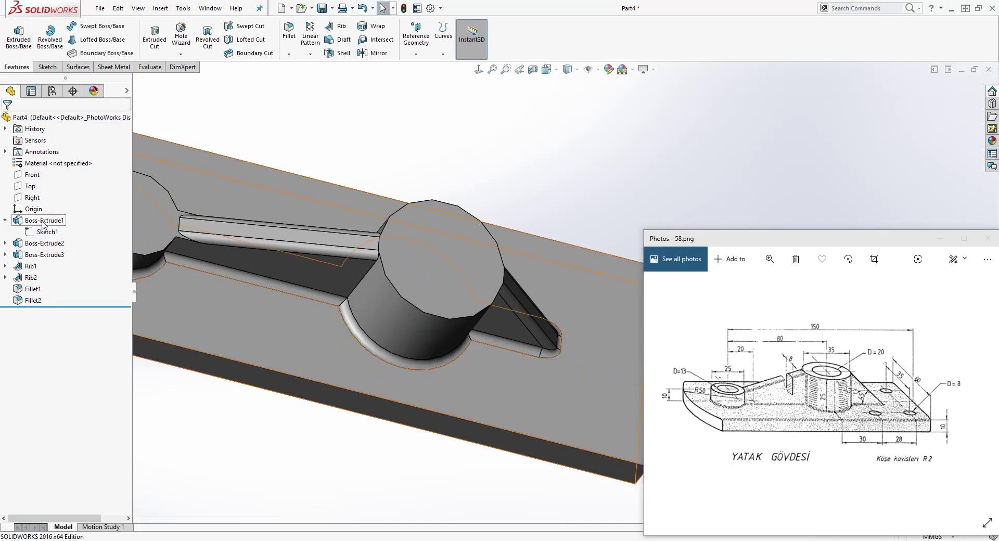
click(5, 220)
scroll(339, 311, up, 5)
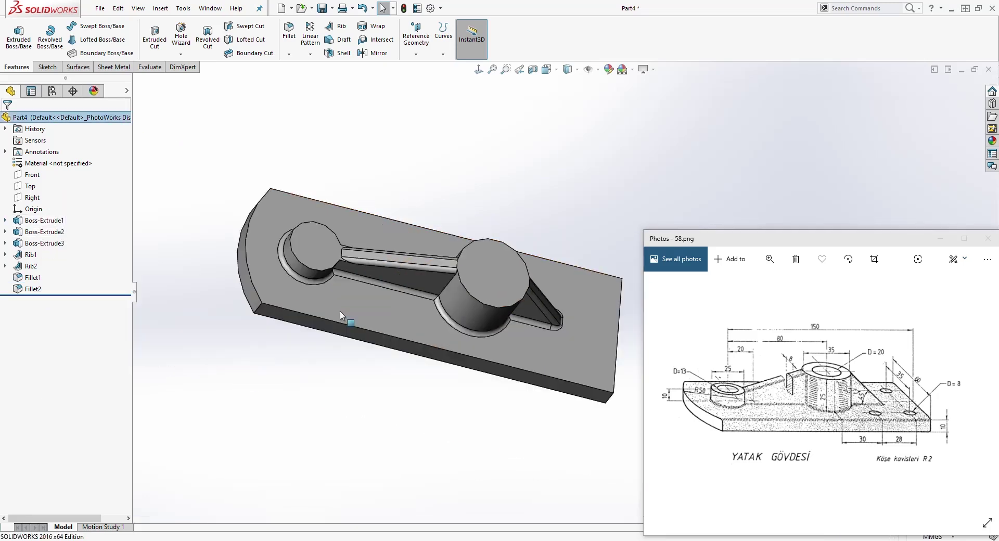
Step: Fillet the six upright edges where the ribs meet the two bosses with a 2 mm radius
scroll(545, 279, down, 3)
middle_drag(545, 278, 541, 219)
middle_drag(382, 286, 341, 263)
scroll(324, 288, down, 3)
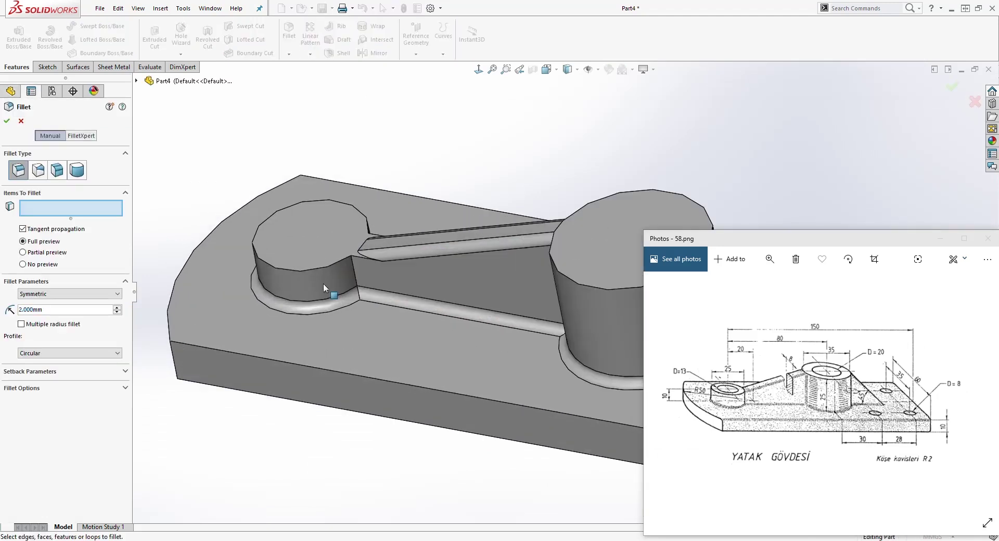
click(354, 271)
middle_drag(365, 291, 330, 392)
click(452, 156)
middle_drag(452, 156, 373, 220)
click(517, 203)
click(552, 229)
middle_drag(552, 229, 679, 306)
click(353, 266)
click(496, 189)
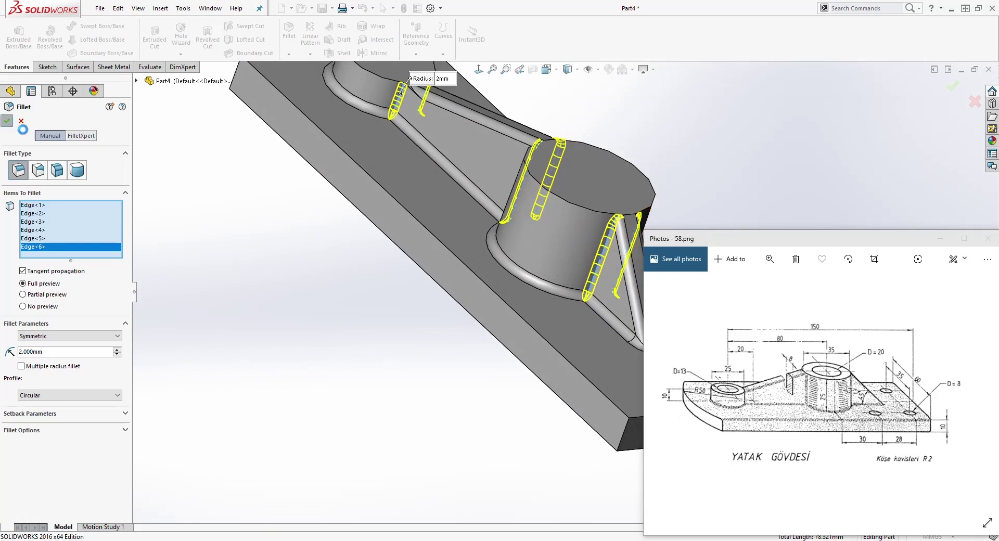
Step: Fillet the plate's two long top edges, the top edge of its straight end and that end's two vertical corners with a 2 mm radius
scroll(732, 149, down, 4)
scroll(732, 150, up, 4)
middle_drag(477, 298, 469, 396)
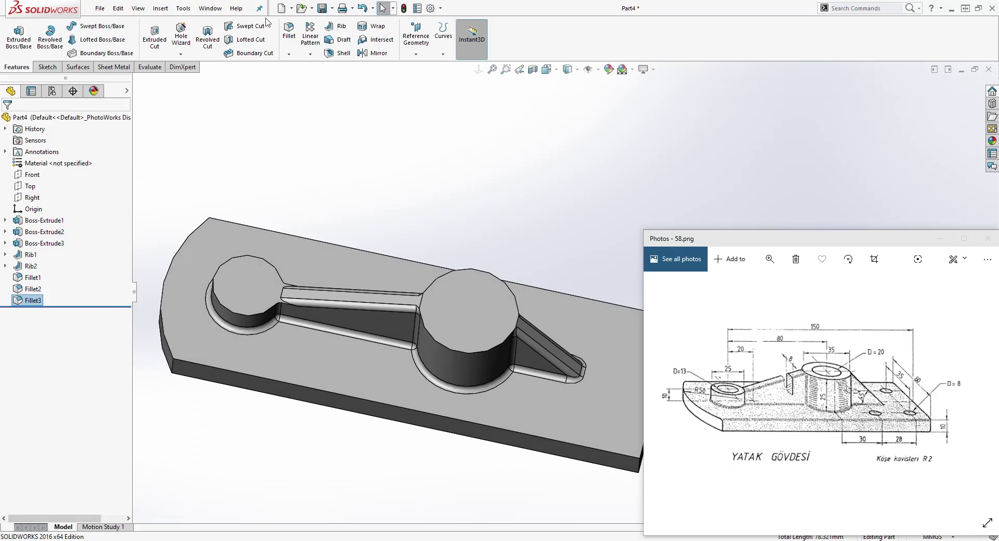
click(348, 247)
click(334, 390)
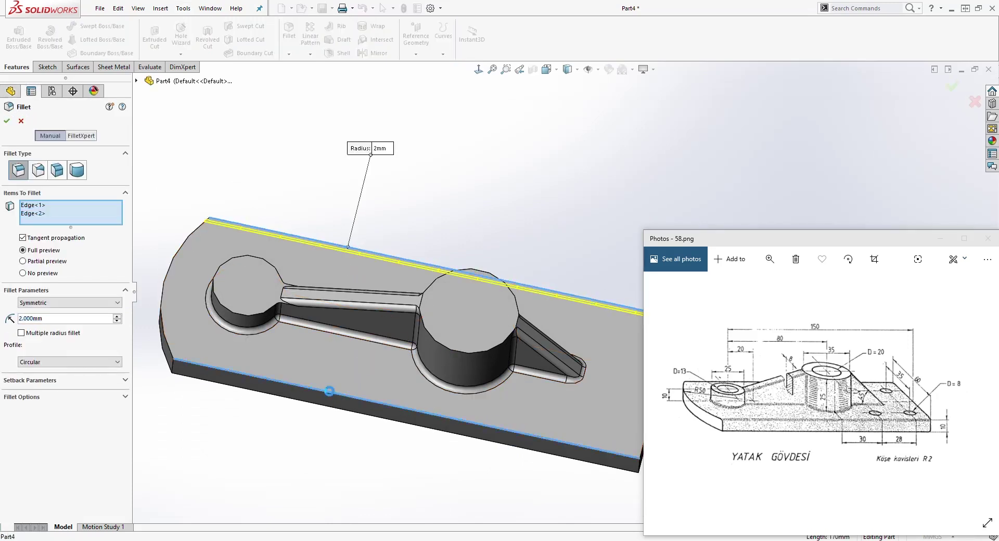
scroll(337, 373, up, 3)
scroll(591, 312, up, 4)
scroll(591, 312, down, 6)
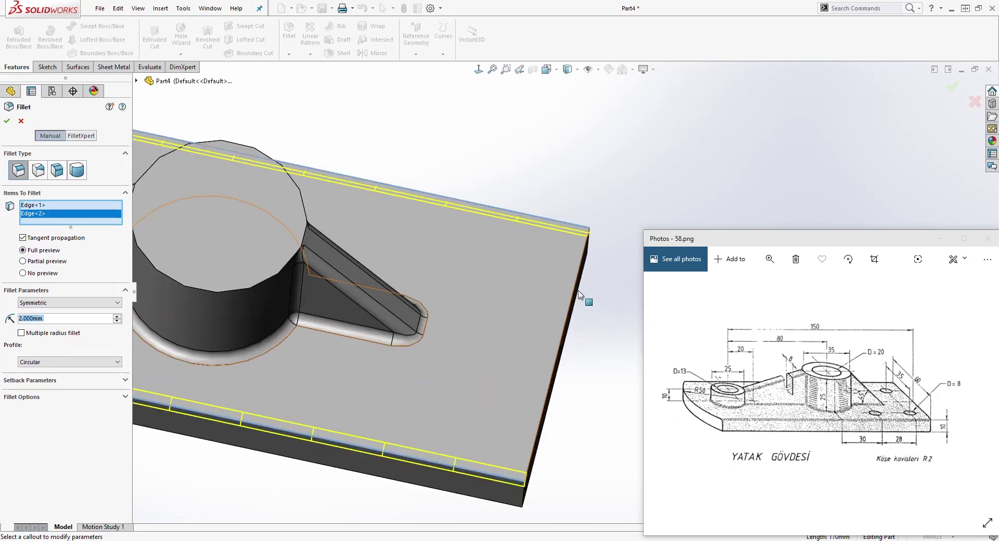
click(577, 276)
middle_drag(487, 304, 451, 402)
click(525, 440)
scroll(756, 201, down, 3)
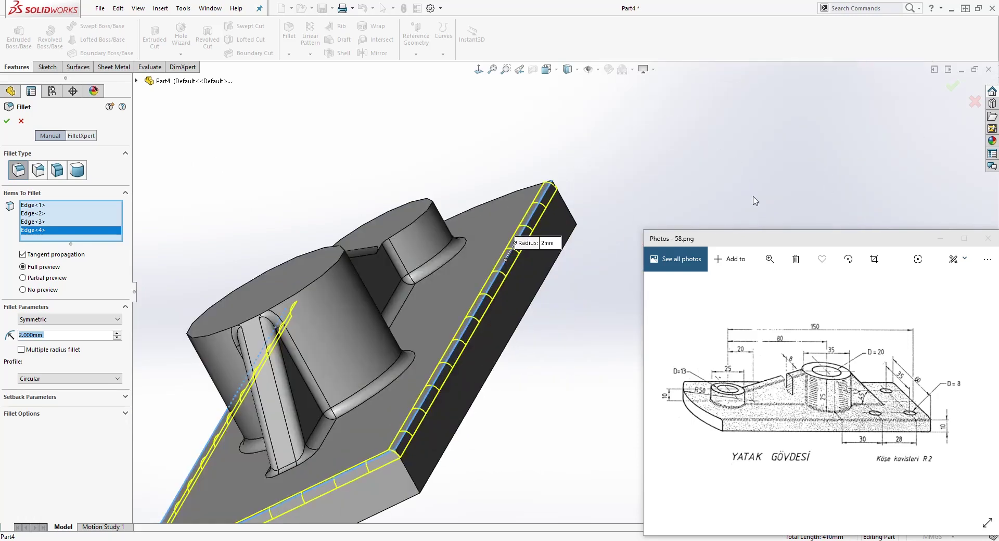
click(404, 466)
middle_drag(406, 467, 436, 440)
scroll(364, 450, up, 4)
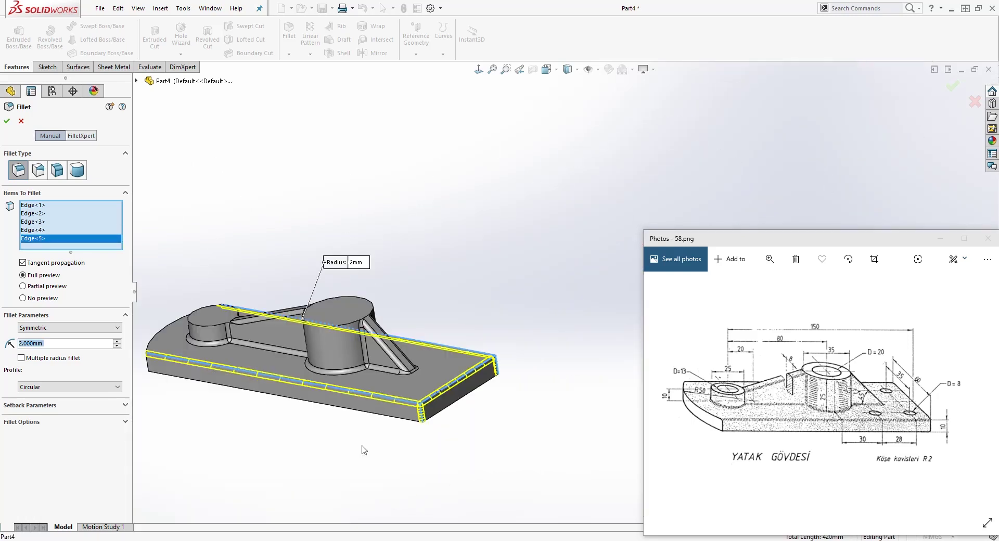
click(7, 123)
Step: Start a sketch on the tall boss's top face and draw a circle about 21 mm in diameter centred on the origin
mouse_move(299, 254)
middle_down()
mouse_move(350, 229)
mouse_move(312, 281)
middle_up()
middle_drag(508, 388, 457, 375)
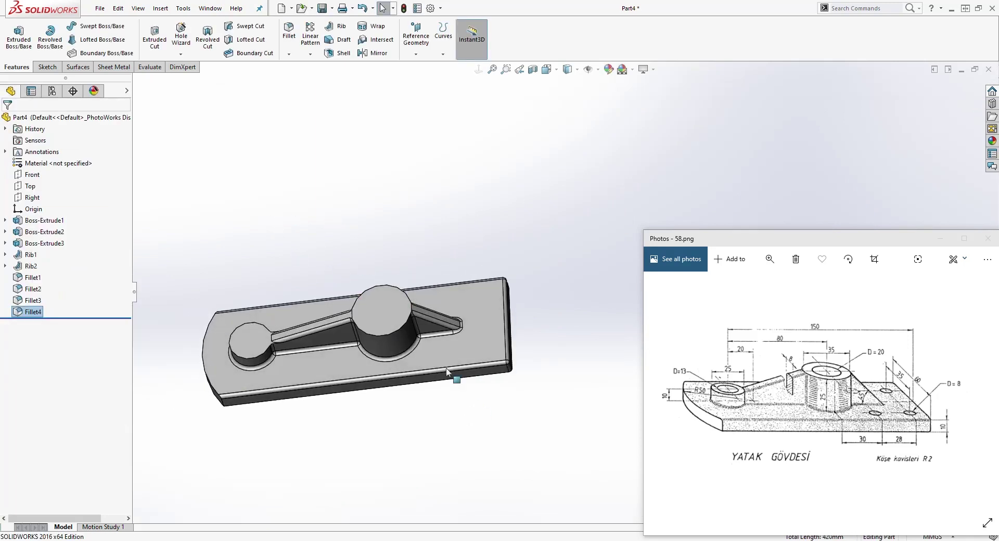
click(376, 305)
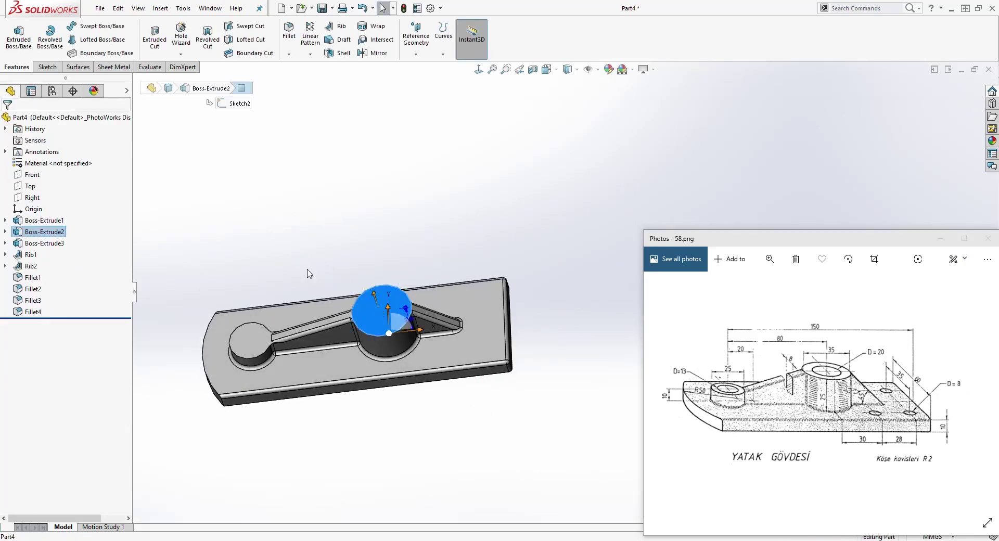
click(47, 68)
click(14, 36)
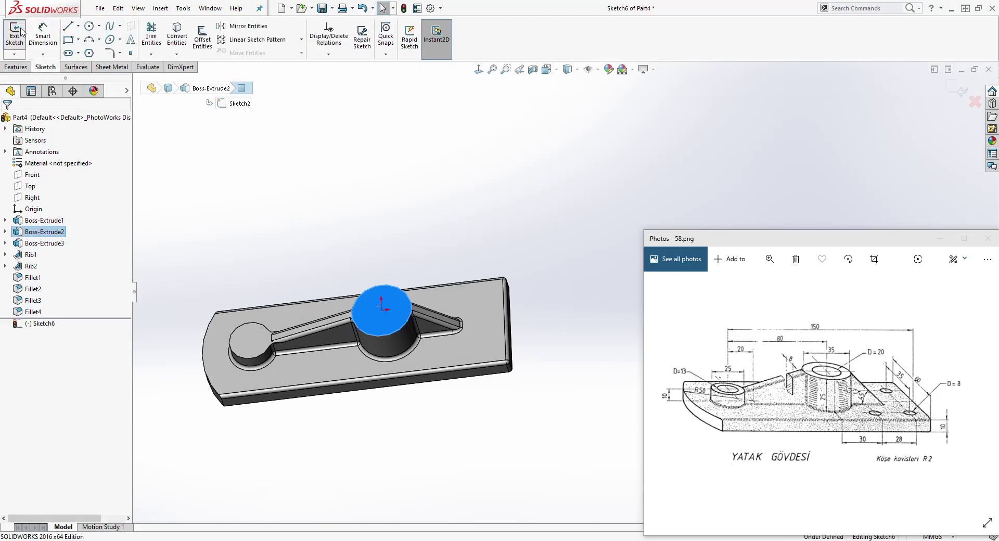
click(479, 70)
click(88, 27)
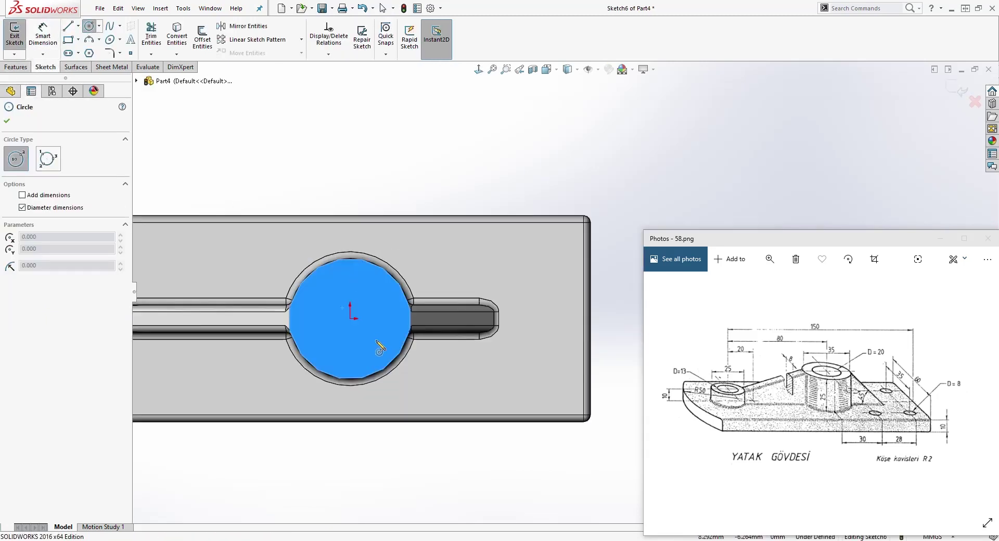
click(349, 318)
key(Escape)
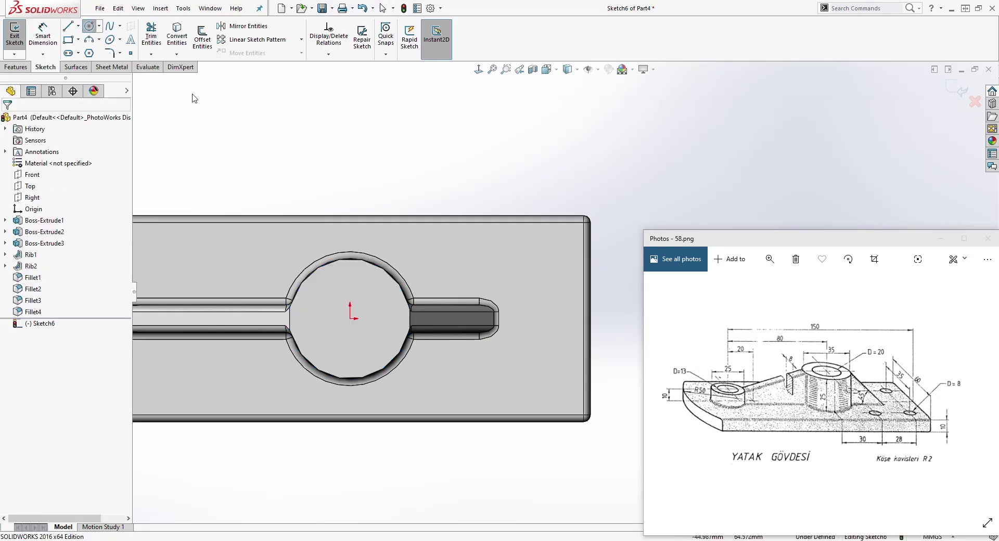
click(350, 319)
click(387, 312)
key(Escape)
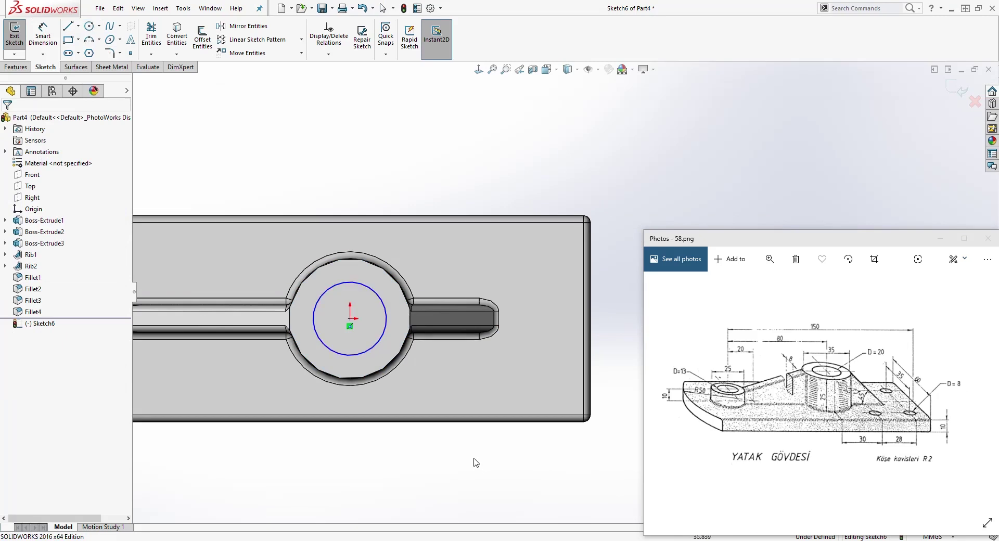
Step: Dimension the circle on the tall boss with a diameter of 20 mm
key(d)
click(368, 291)
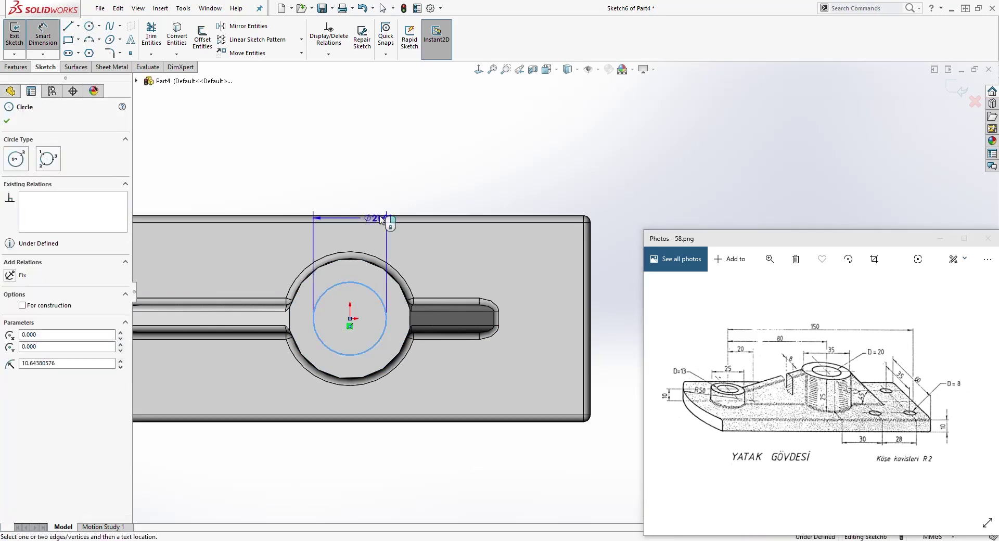
click(422, 183)
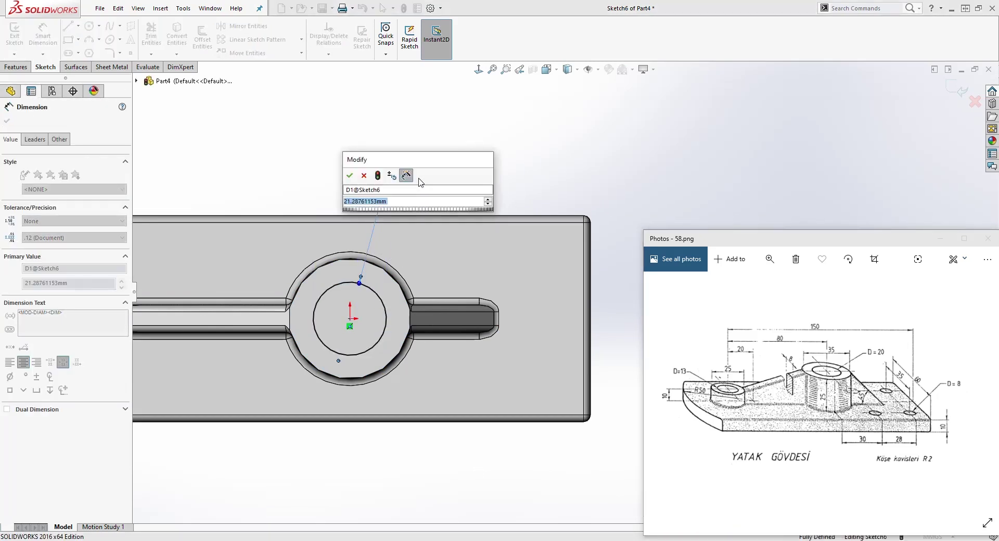
text(20)
key(Return)
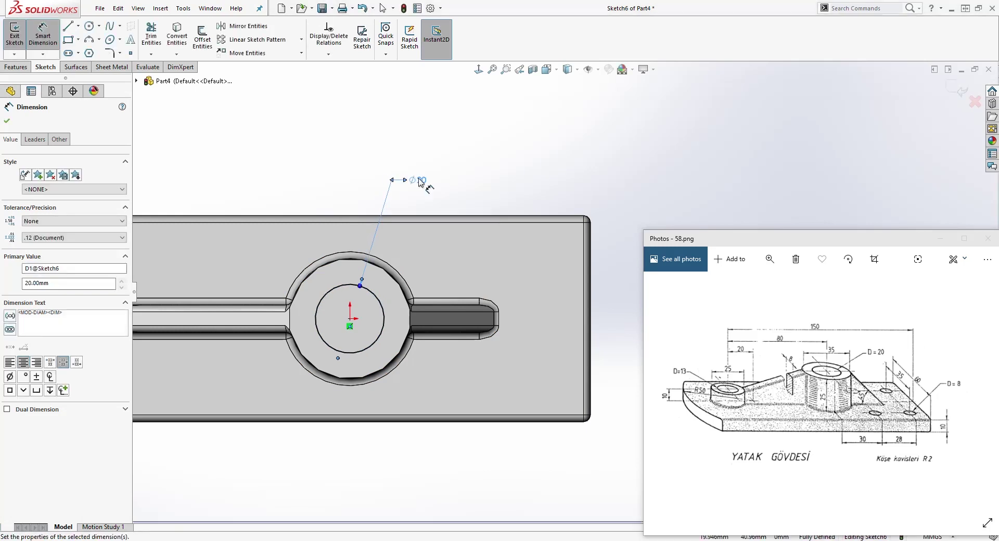
key(Escape)
Step: Cut the 20 mm circle through the tall boss and plate with an Extruded Cut using the Up To Next end condition
click(20, 68)
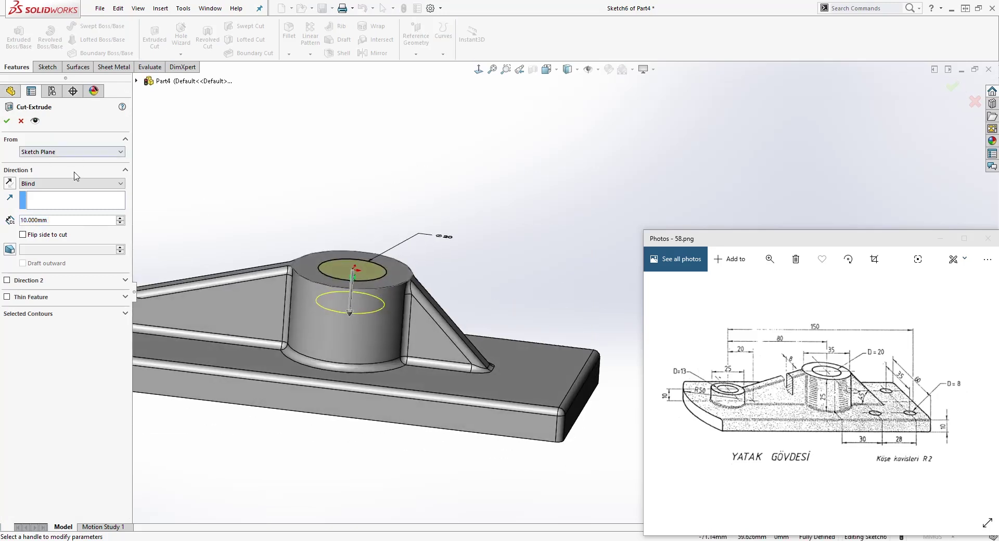
click(72, 184)
click(42, 208)
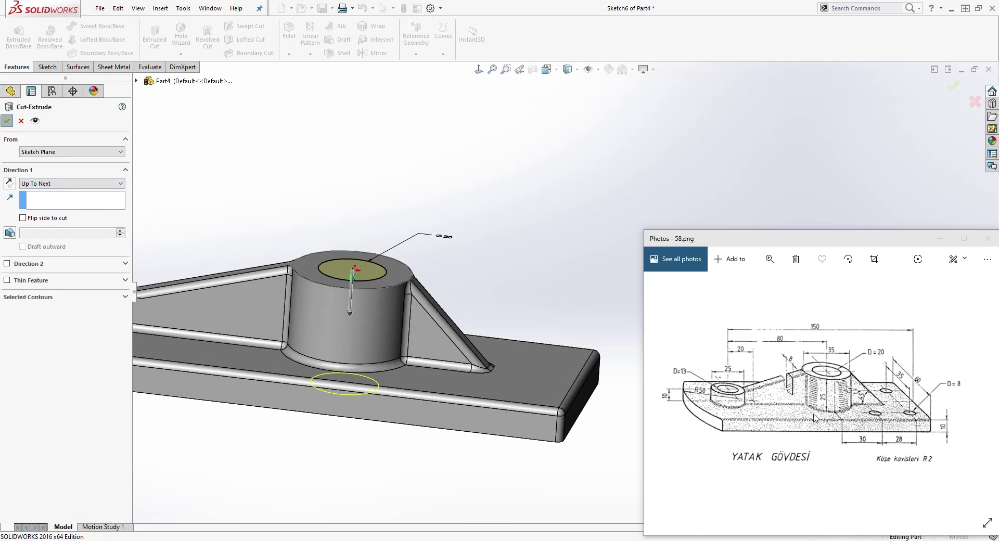
key(Return)
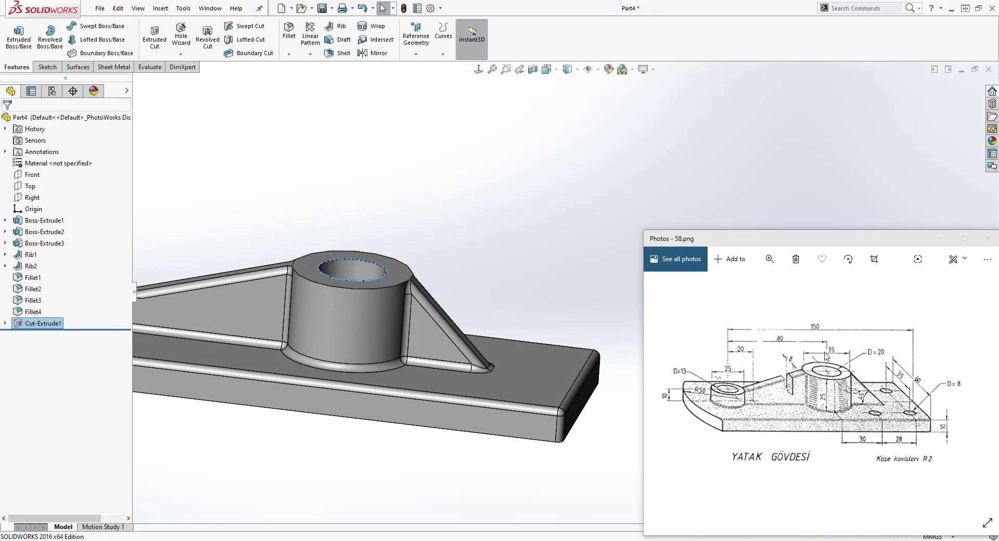
Step: Start a sketch on the small boss's top face and draw a circle about 15 mm in diameter near its centre
scroll(441, 337, up, 5)
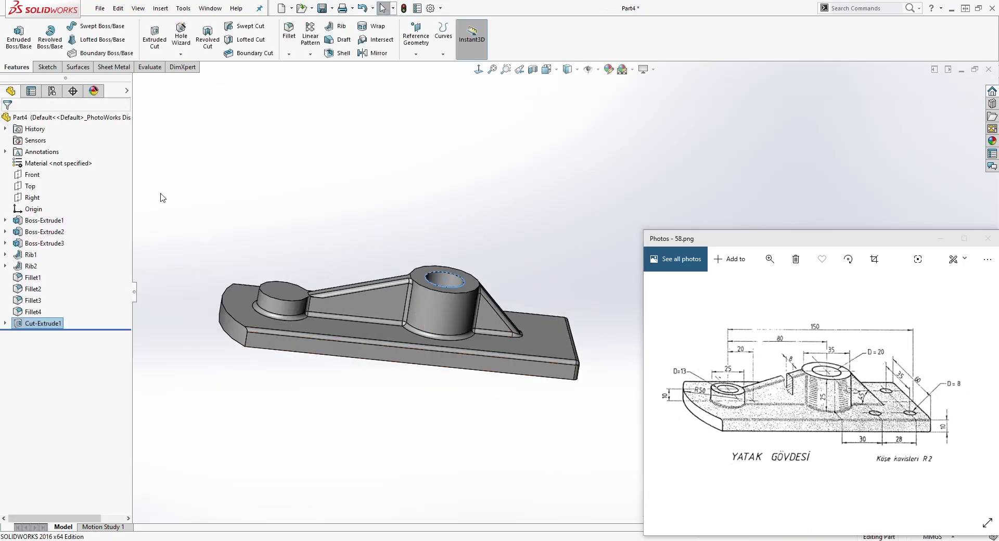
middle_drag(313, 308, 295, 293)
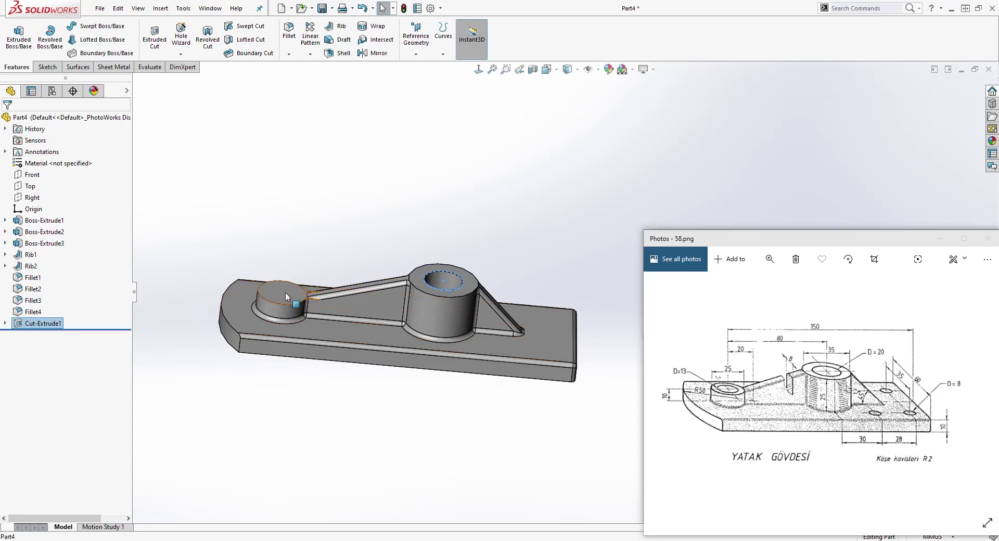
click(285, 292)
click(47, 68)
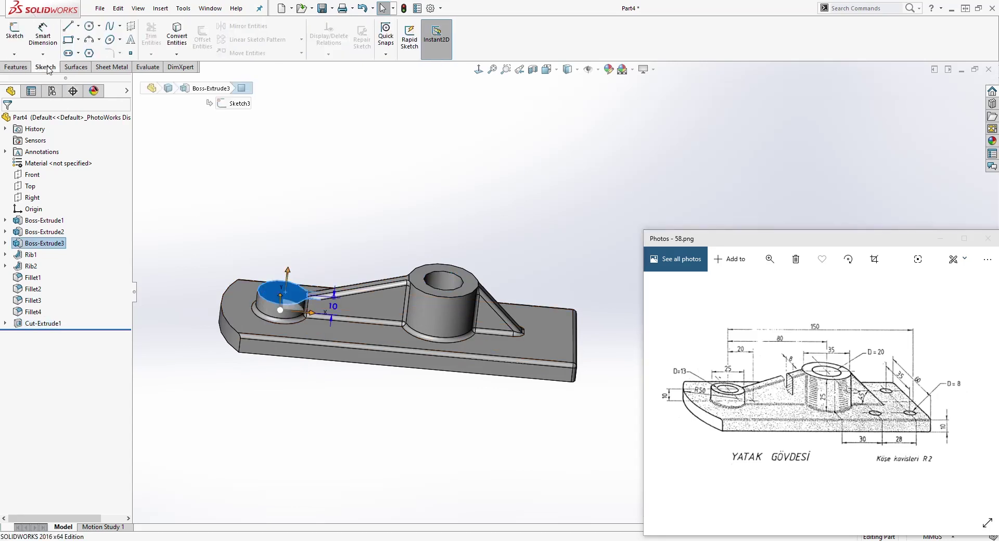
click(16, 36)
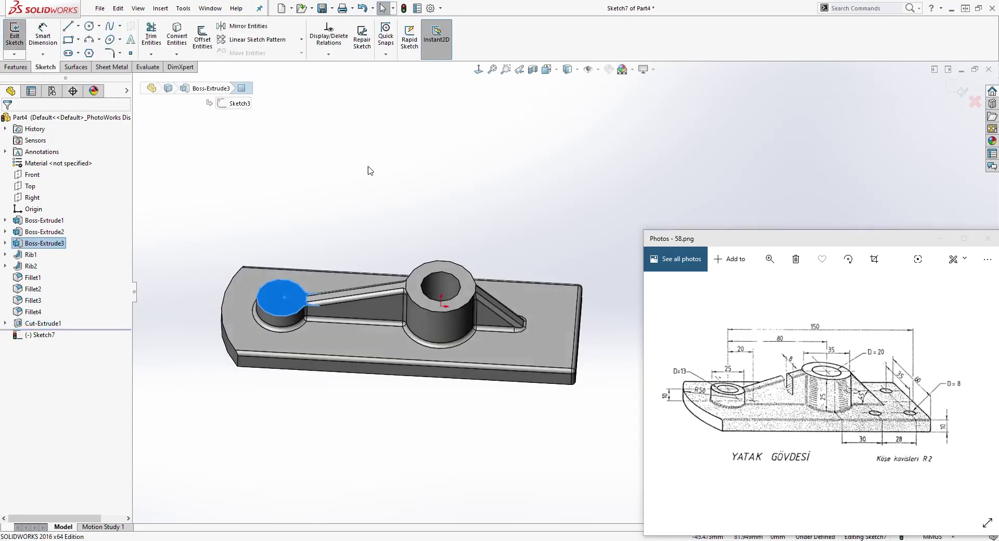
click(478, 69)
scroll(528, 177, down, 1)
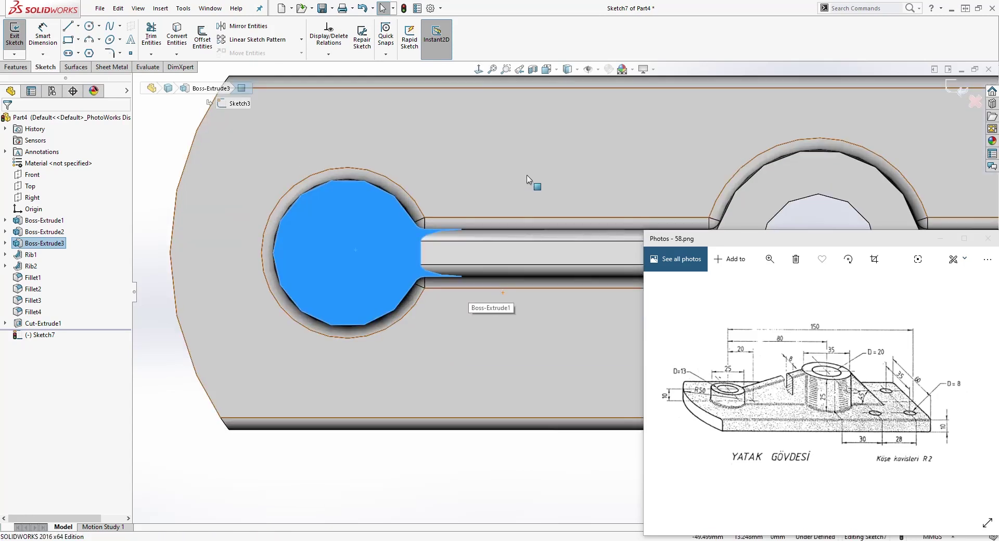
key(Escape)
click(90, 26)
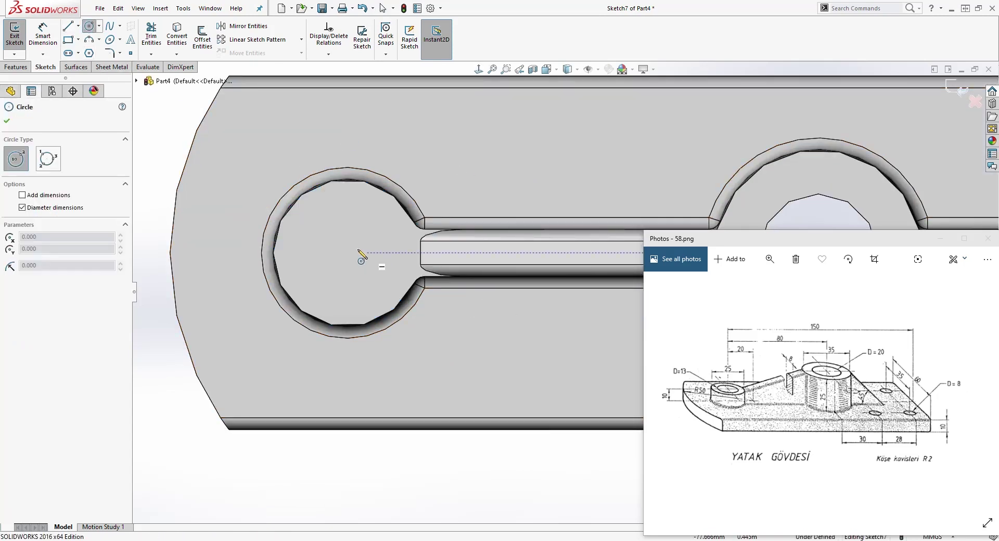
click(344, 249)
click(375, 217)
key(Escape)
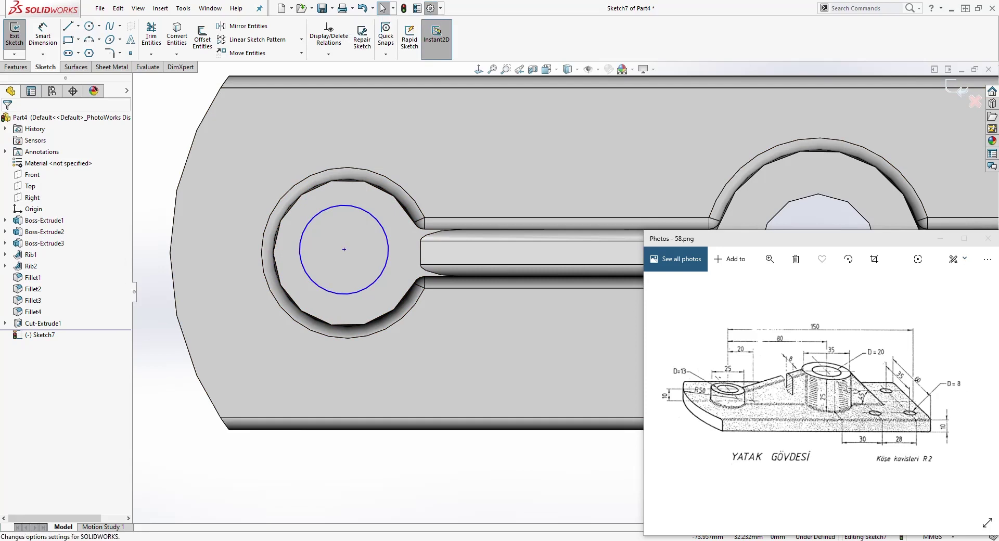
Step: Raise the document's shaded and draft quality resolution to the high end, with a deviation of about 0.058 mm
click(431, 7)
click(260, 109)
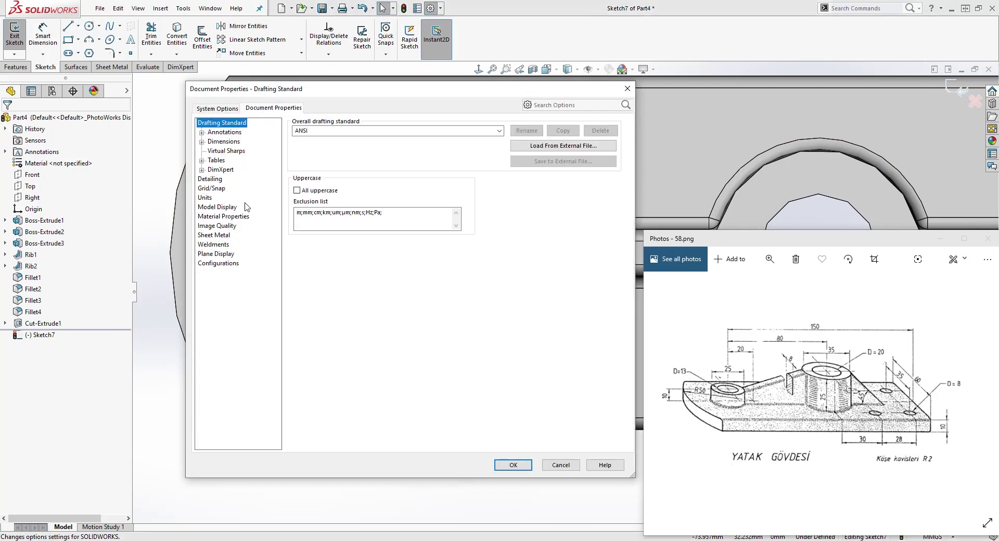
click(217, 226)
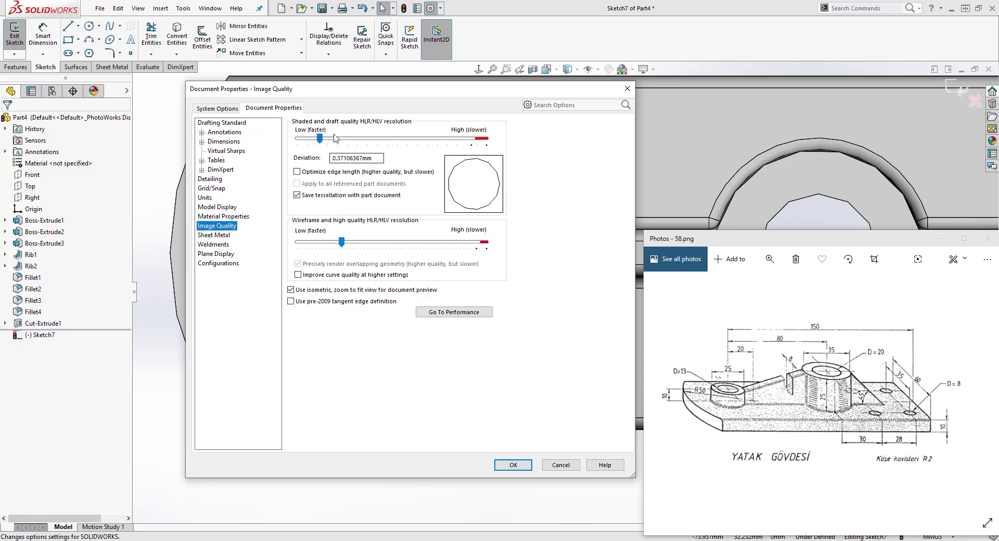
drag(477, 157, 480, 157)
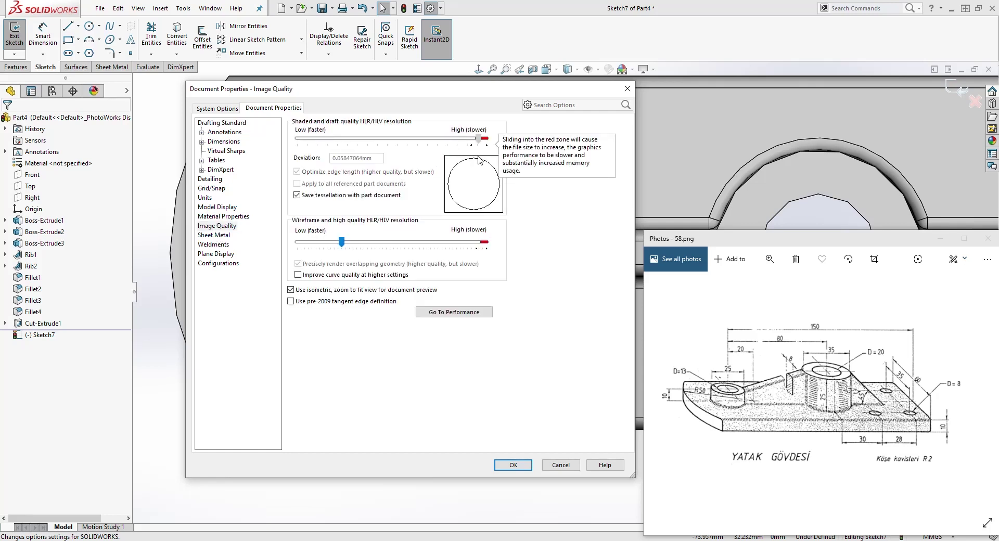
click(513, 465)
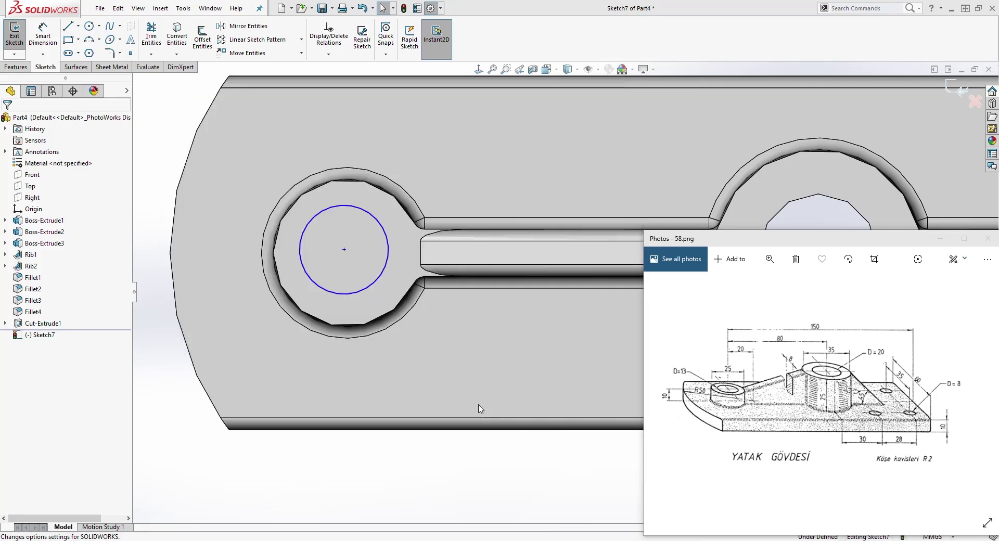
Step: Make the sketched circle concentric with the small boss's circular edge and enlarge it to about 20 mm in diameter
click(340, 210)
click(339, 183)
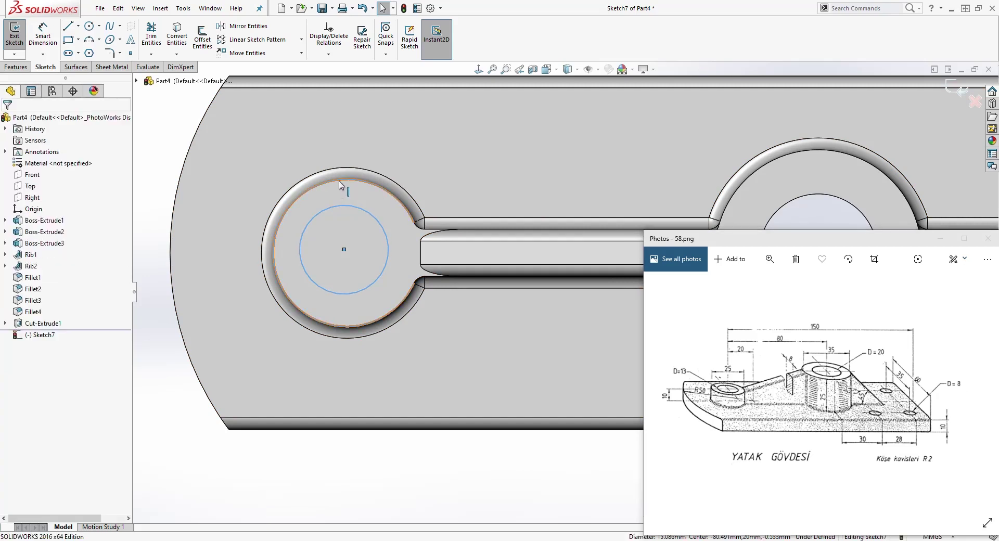
ctrl+click(339, 184)
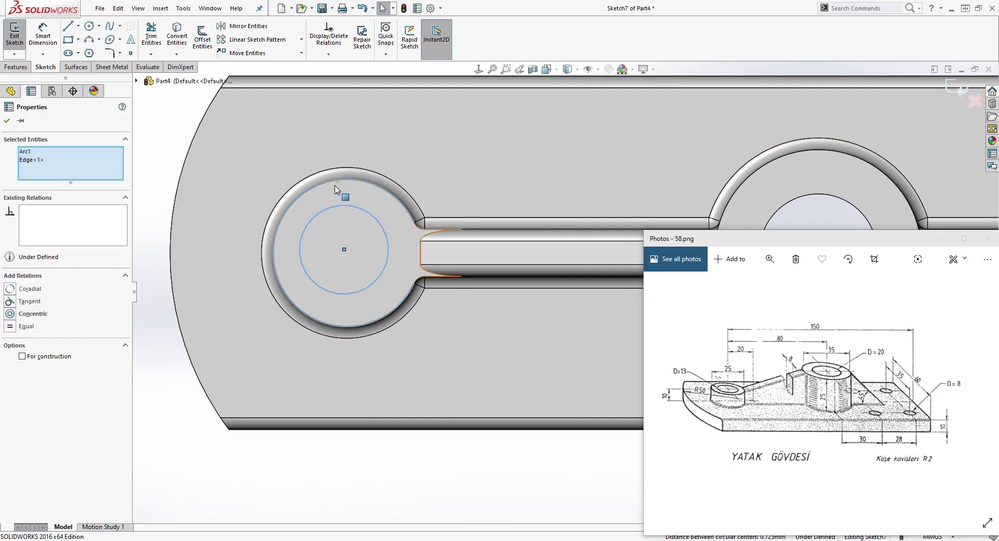
click(10, 314)
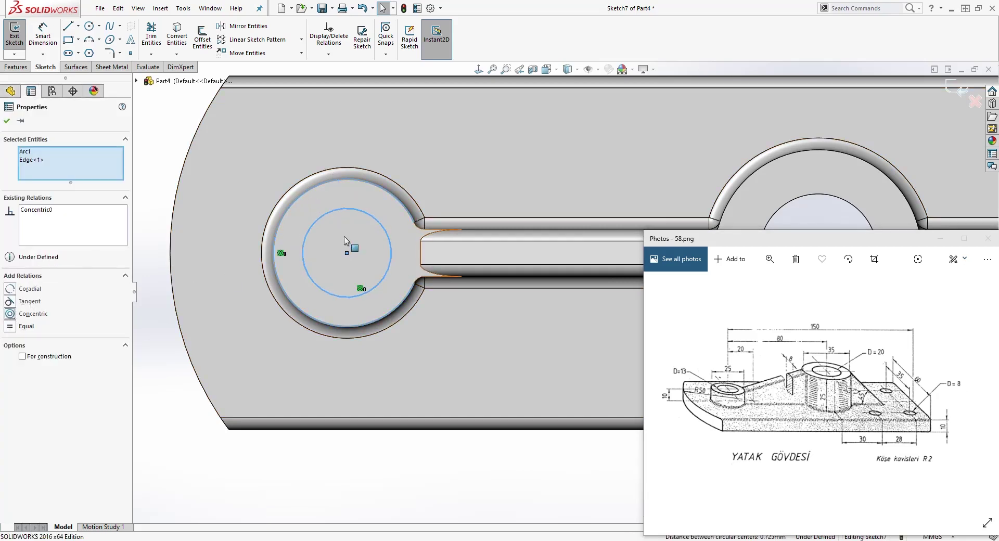
key(Escape)
drag(356, 211, 363, 200)
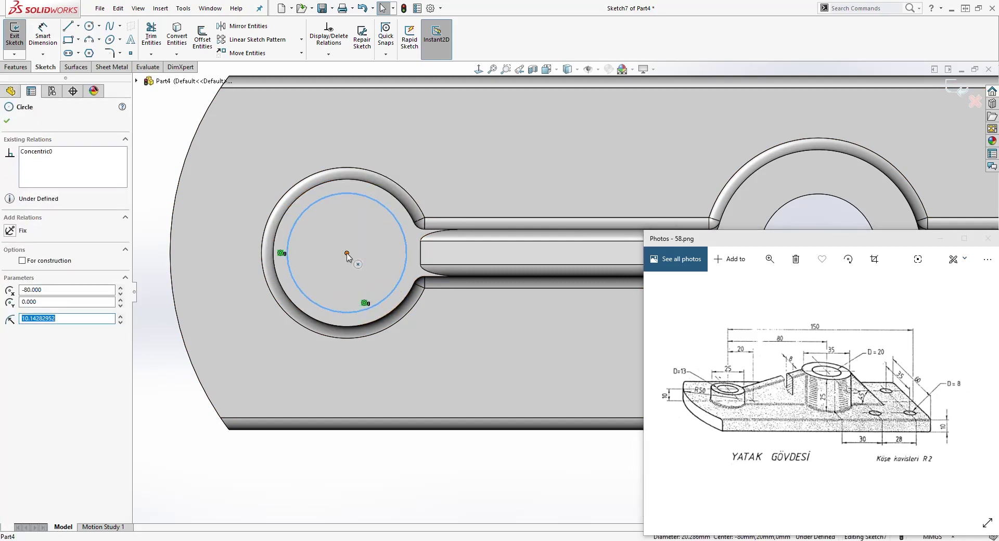
key(Escape)
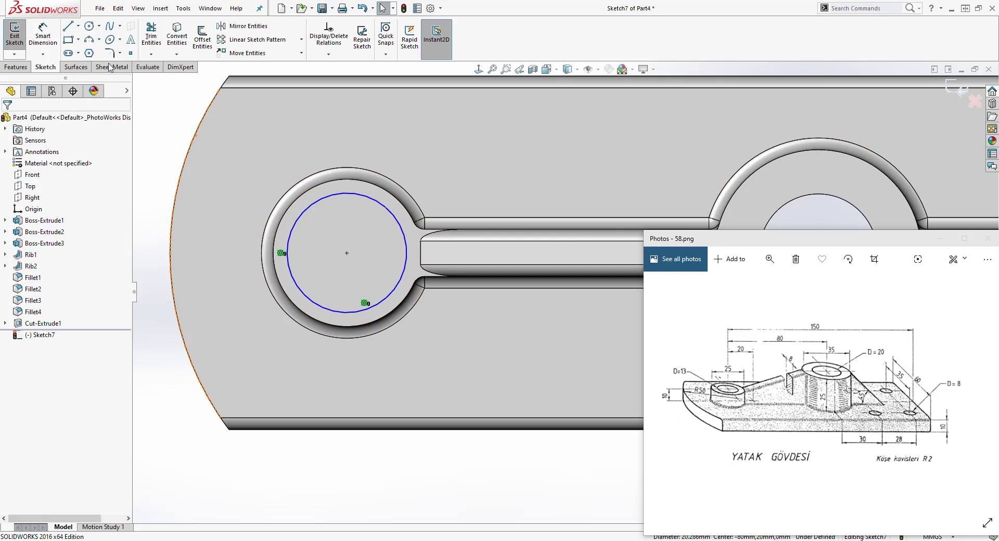
Step: Dimension the circle on the small boss with a diameter of 13 mm
click(312, 305)
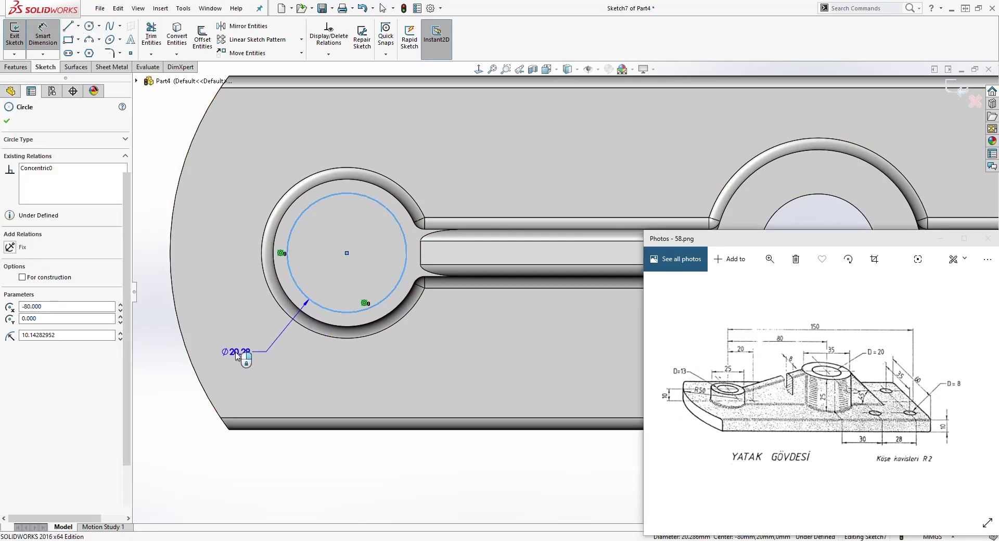
click(237, 356)
text(1)
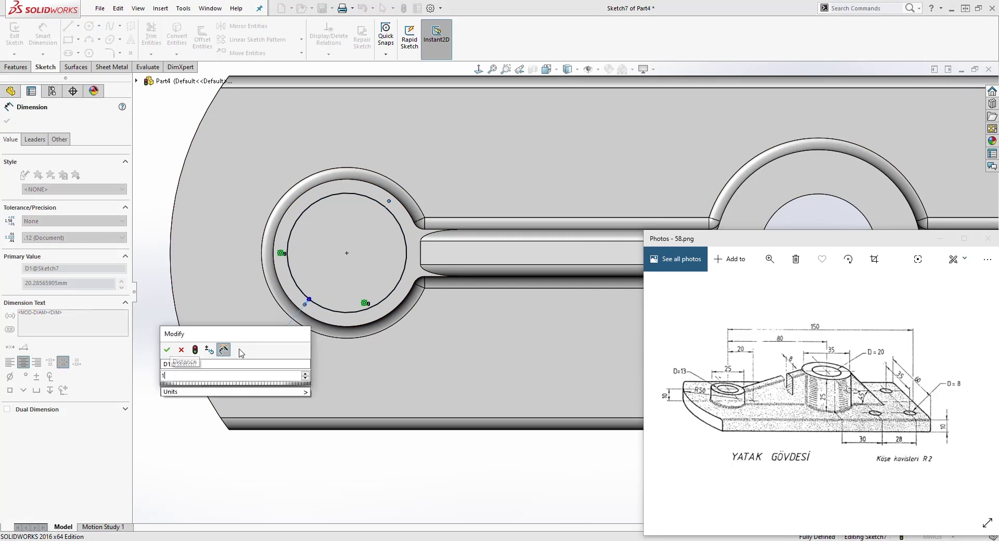
text(3)
key(Return)
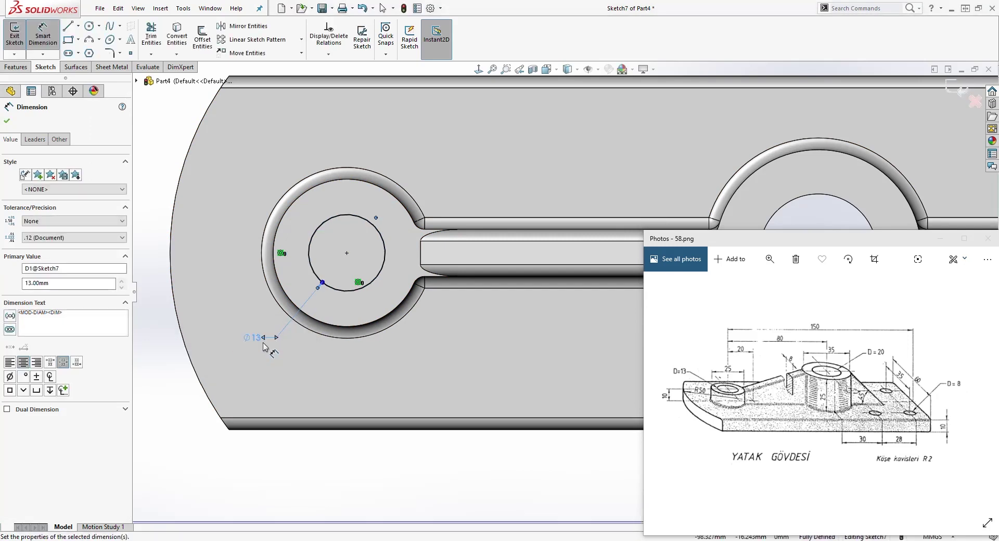
key(Escape)
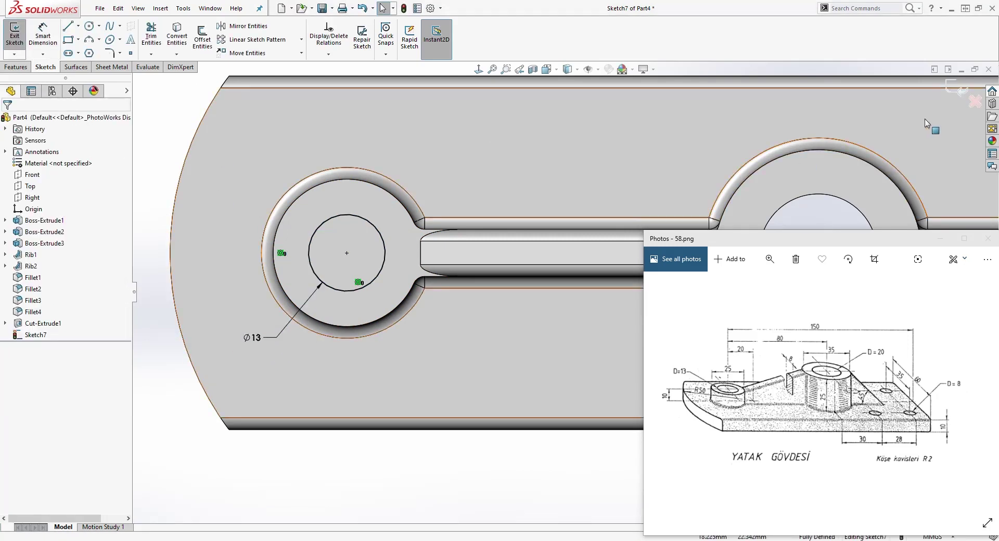
Step: Cut the 13 mm circle through the small boss and plate with an Extruded Cut using the Up To Next end condition
click(948, 88)
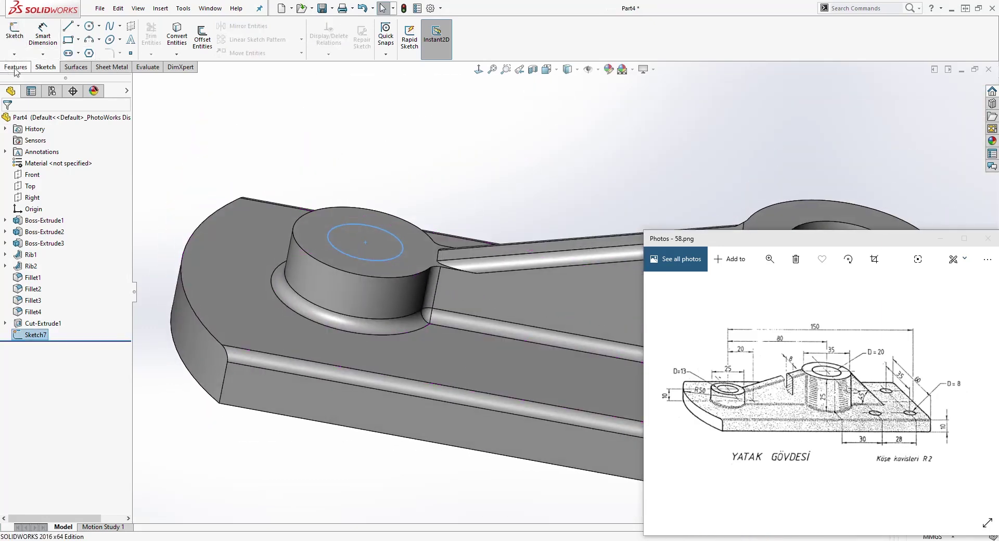
click(16, 69)
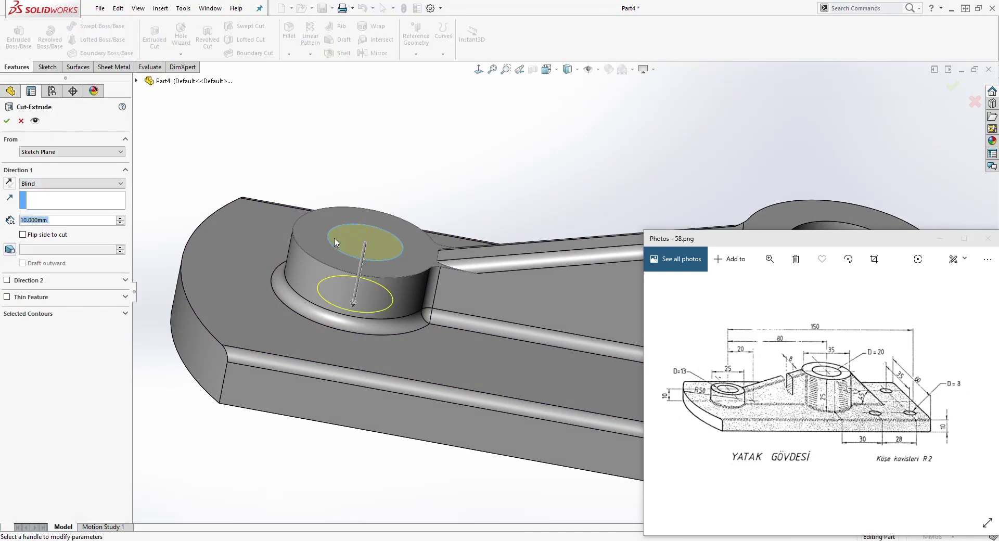
click(87, 189)
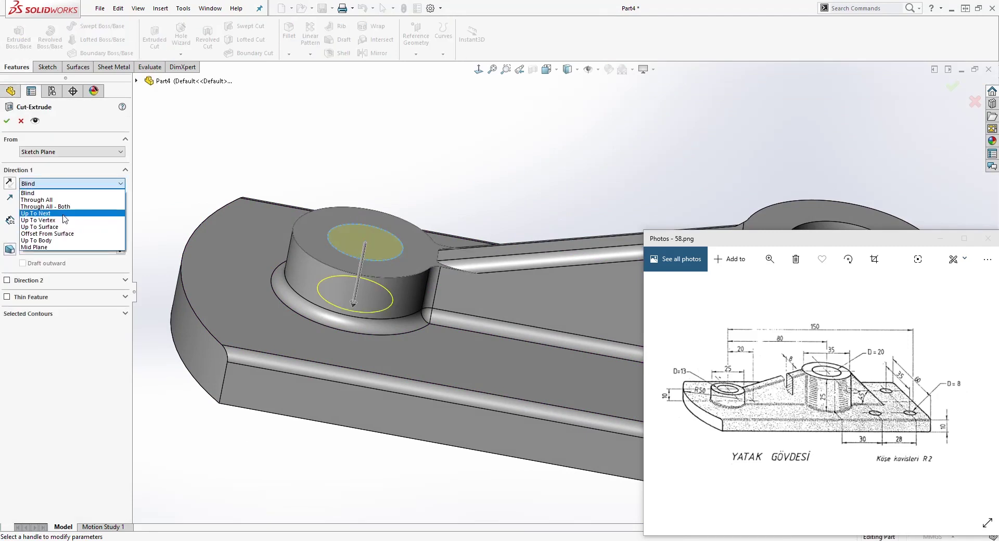
click(76, 218)
scroll(151, 166, up, 4)
mouse_move(512, 232)
middle_down()
mouse_move(524, 281)
mouse_move(516, 224)
mouse_move(539, 305)
middle_up()
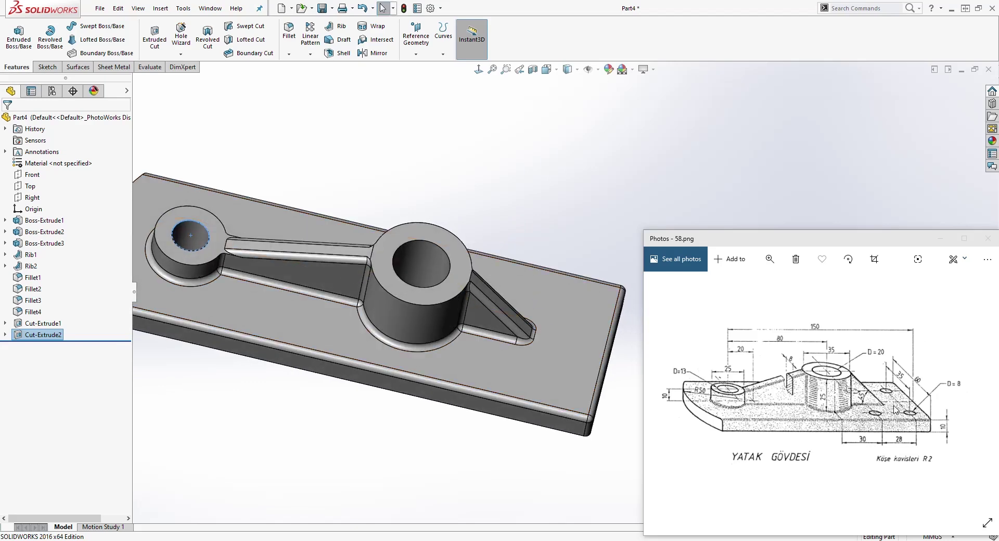
Step: Start a sketch on the plate's top face, viewed normal to the face at the plate's straight end
mouse_move(345, 330)
middle_down()
mouse_move(399, 419)
mouse_move(497, 243)
middle_up()
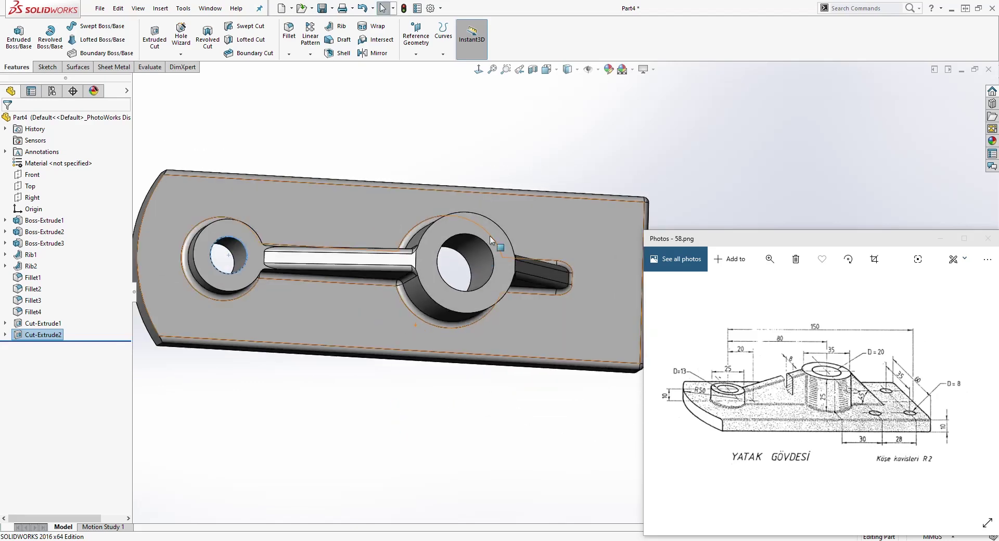
click(571, 237)
click(47, 67)
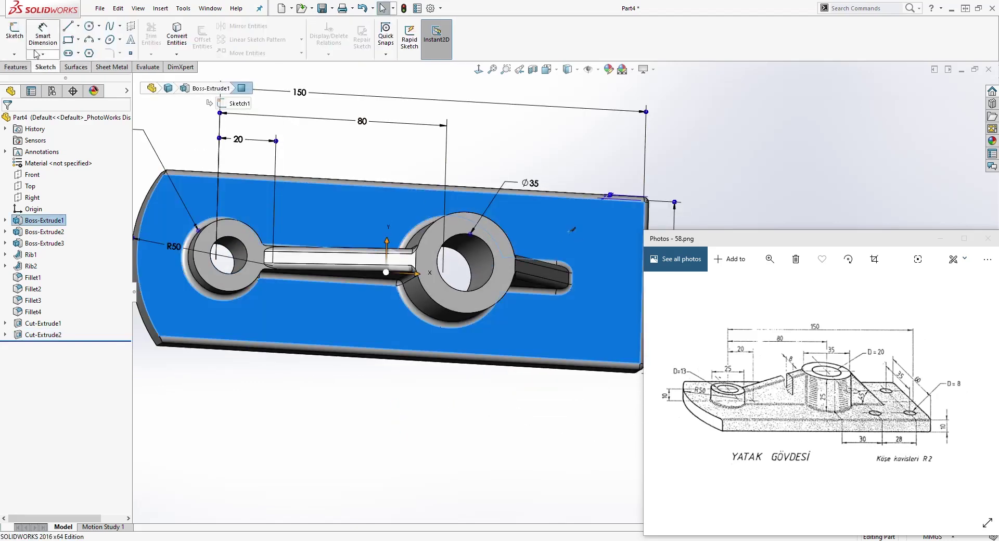
click(14, 32)
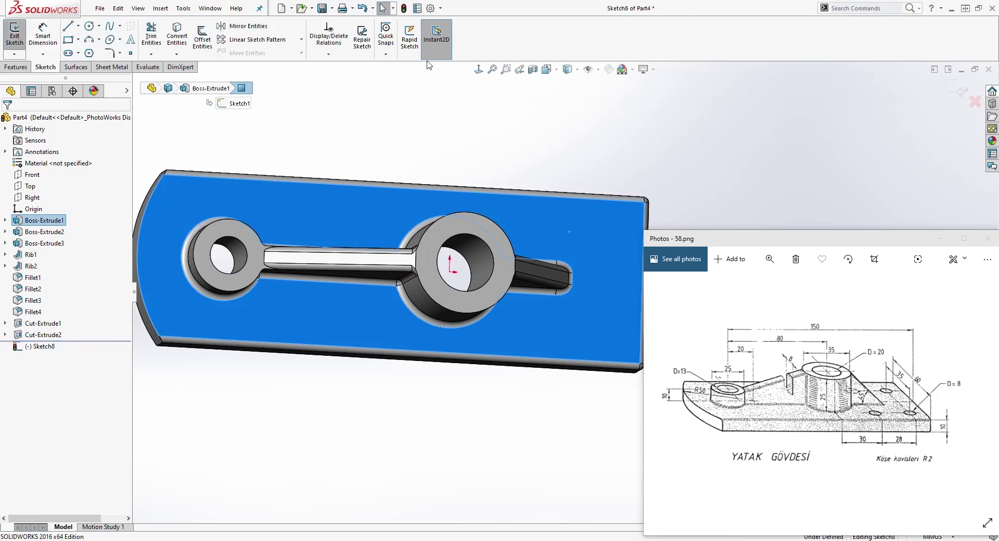
click(479, 69)
ctrl+middle_drag(838, 160, 476, 128)
scroll(350, 155, down, 3)
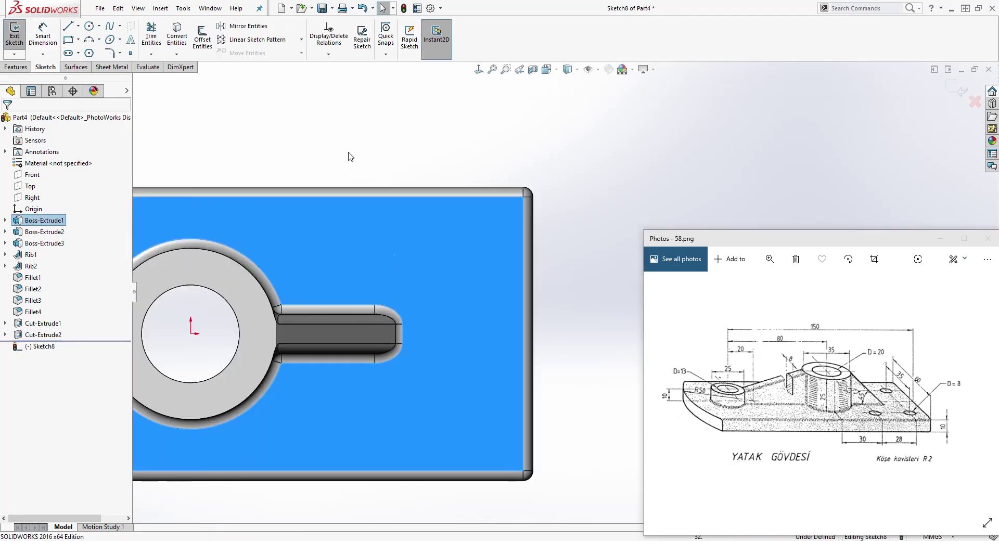
click(350, 156)
Step: Draw four circles on the plate between the tall boss and the straight end, two on each side of the rib
click(89, 27)
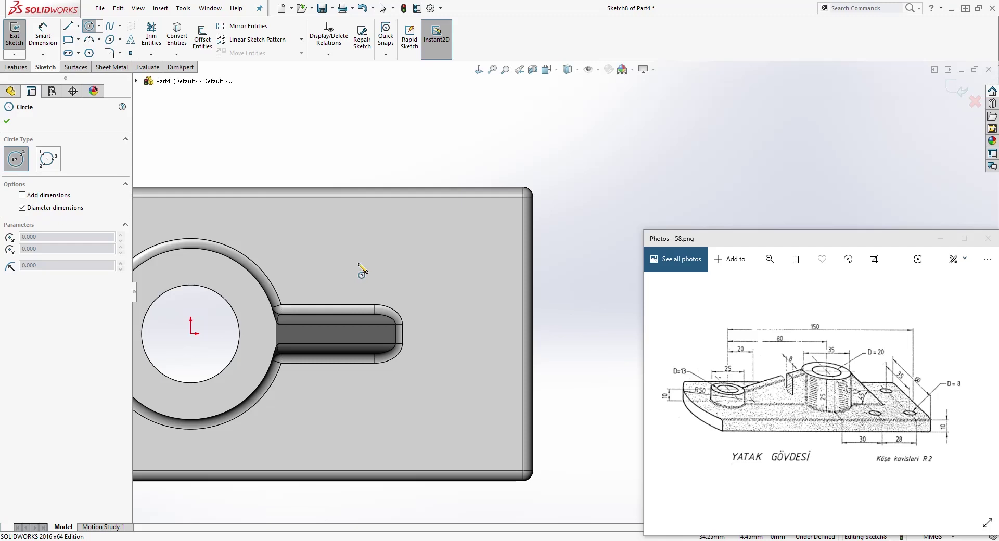
click(356, 262)
click(371, 246)
click(452, 272)
click(467, 255)
click(361, 414)
click(376, 401)
click(452, 418)
click(473, 414)
key(Escape)
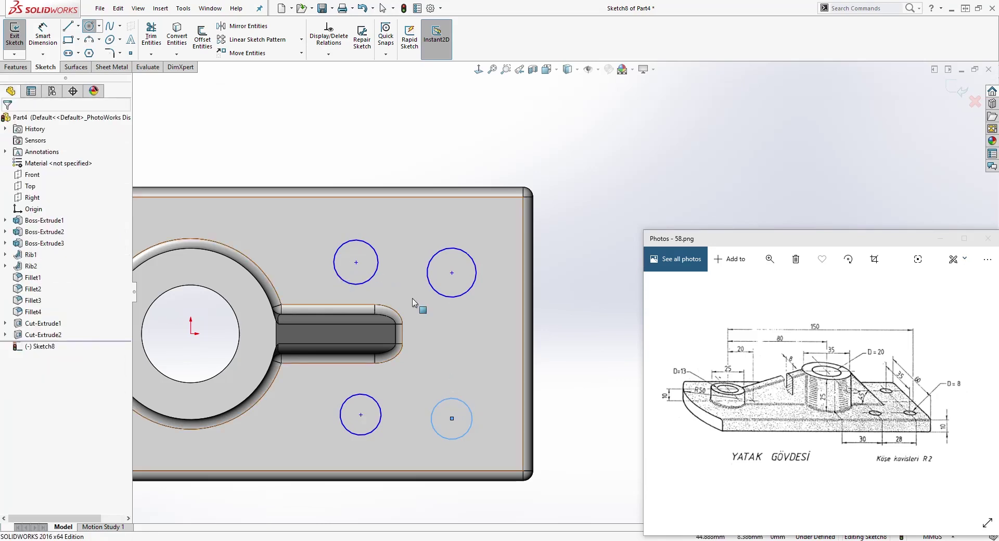
Step: Align the centres of the two circles nearest the tall boss vertically and the centres of the two upper circles horizontally
scroll(497, 347, up, 2)
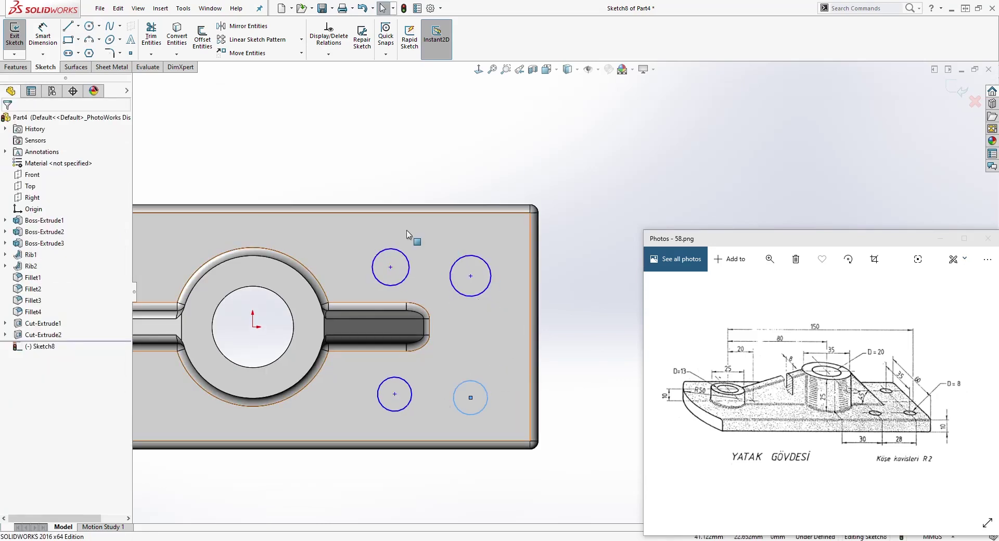
click(390, 267)
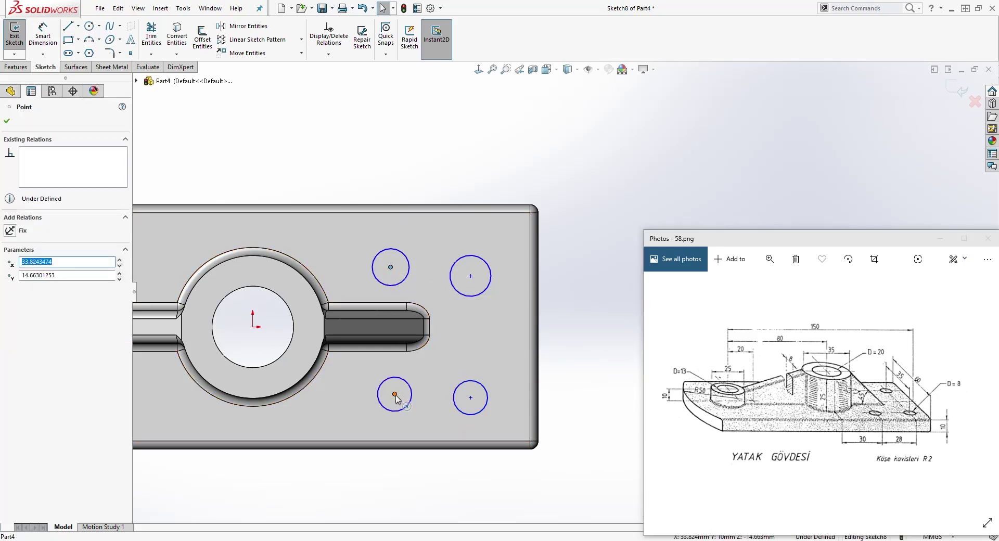
ctrl+click(396, 397)
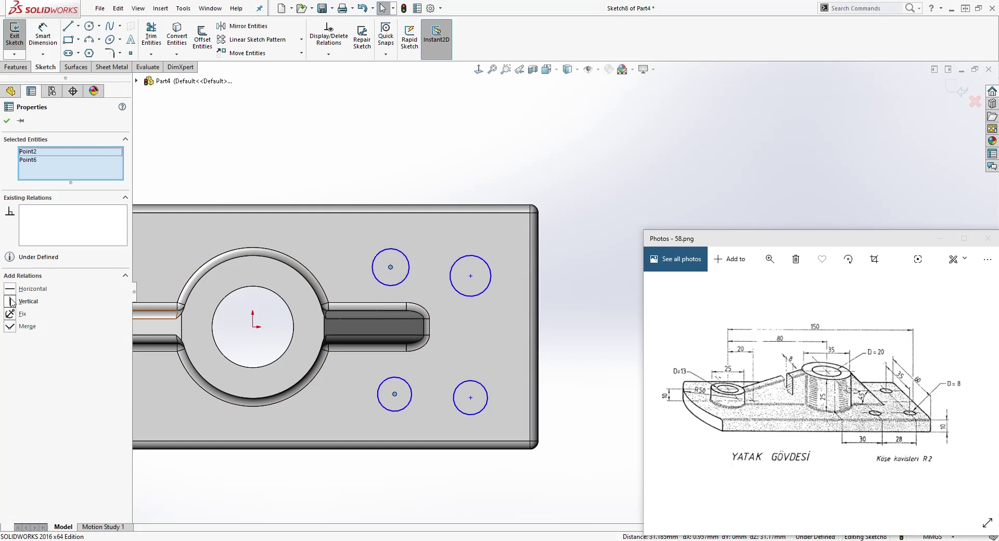
click(10, 302)
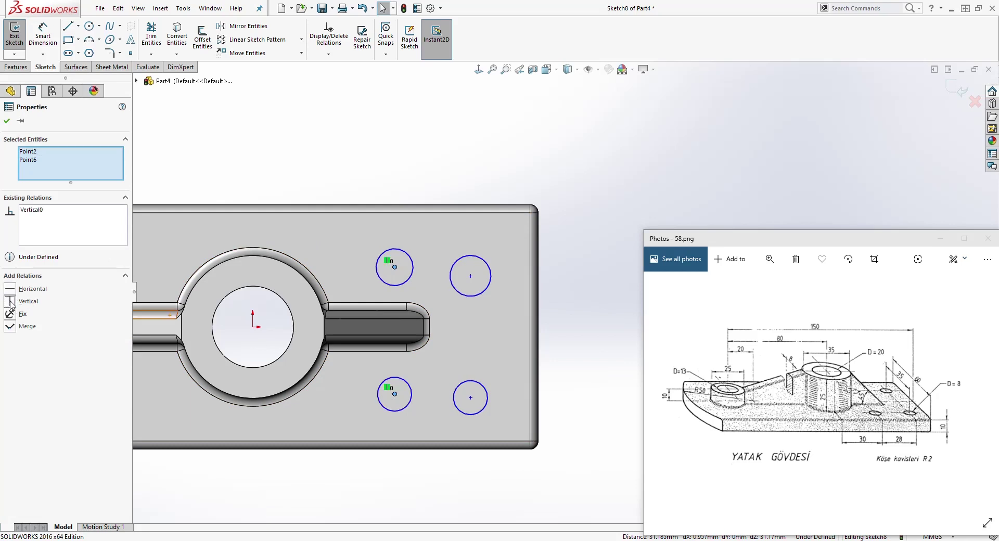
key(Escape)
click(395, 268)
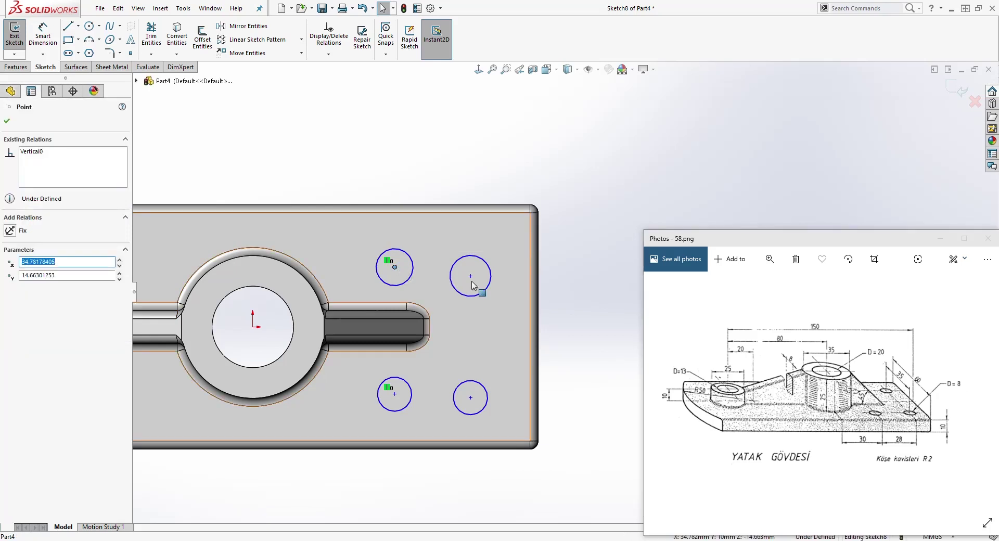
ctrl+click(471, 276)
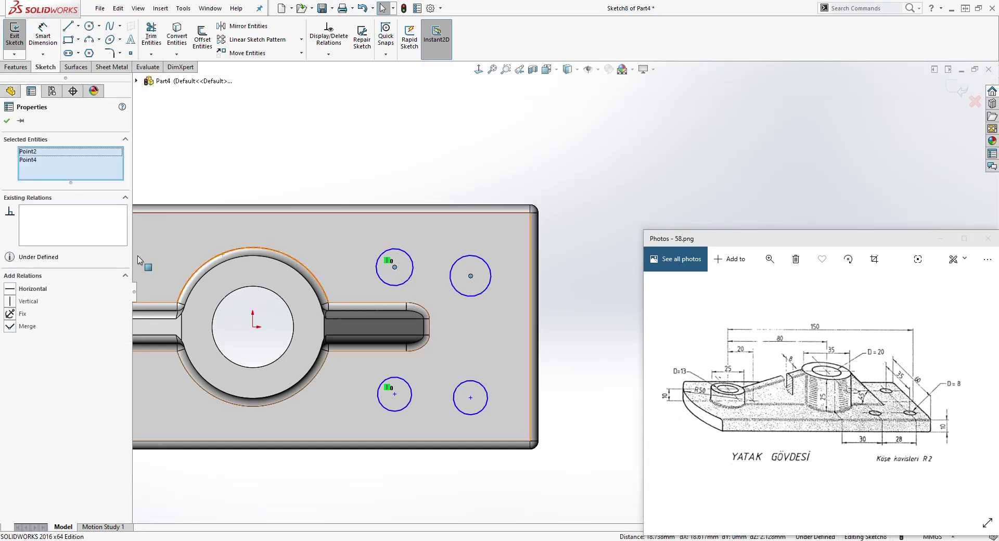
click(9, 291)
key(Escape)
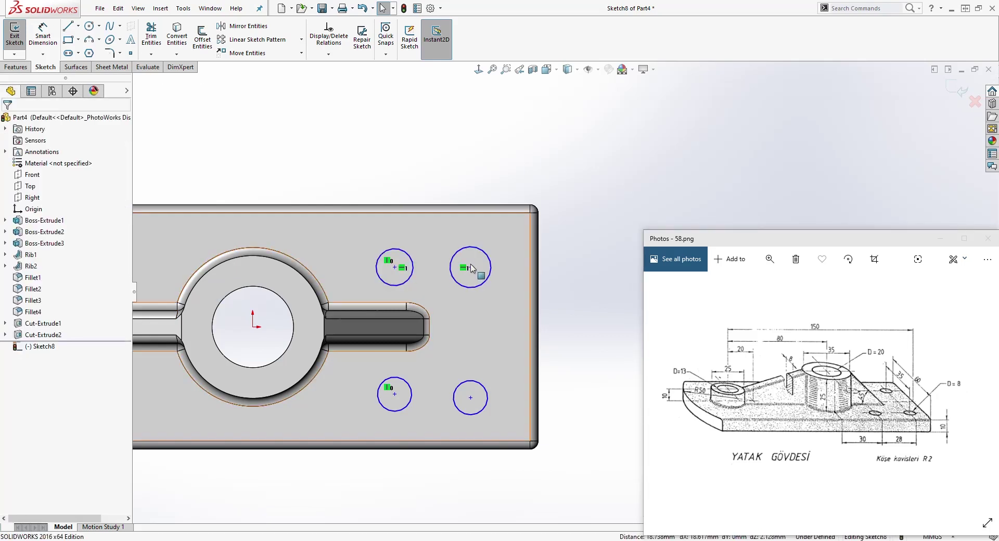
Step: Align the centres of the two circles near the plate's end vertically and the centres of the two lower circles horizontally
click(471, 268)
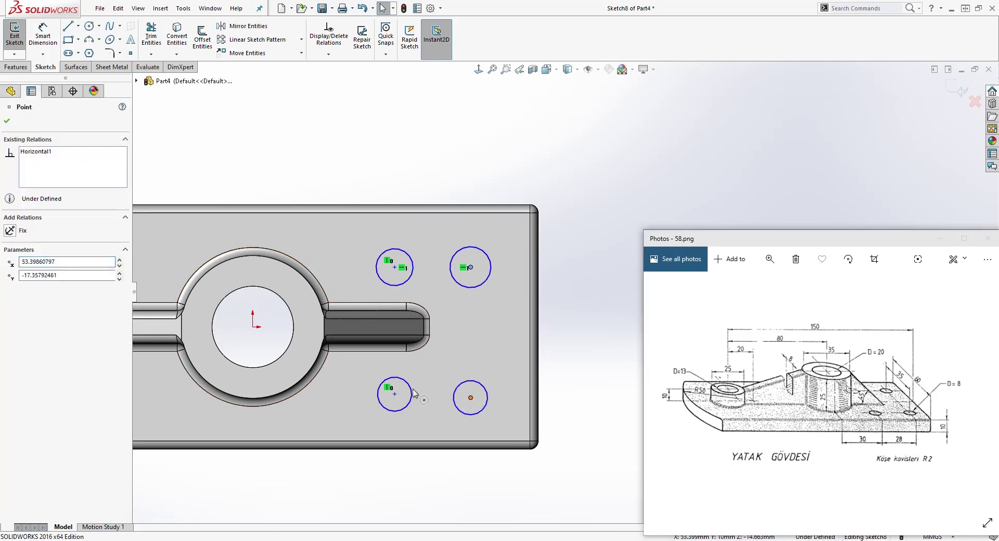
ctrl+click(471, 398)
click(10, 302)
key(Escape)
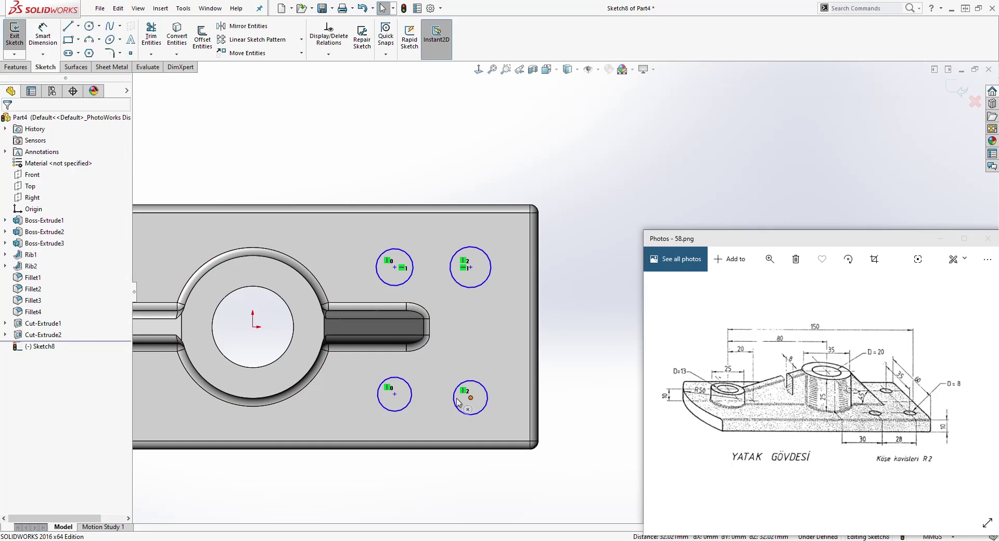
click(470, 397)
ctrl+click(395, 394)
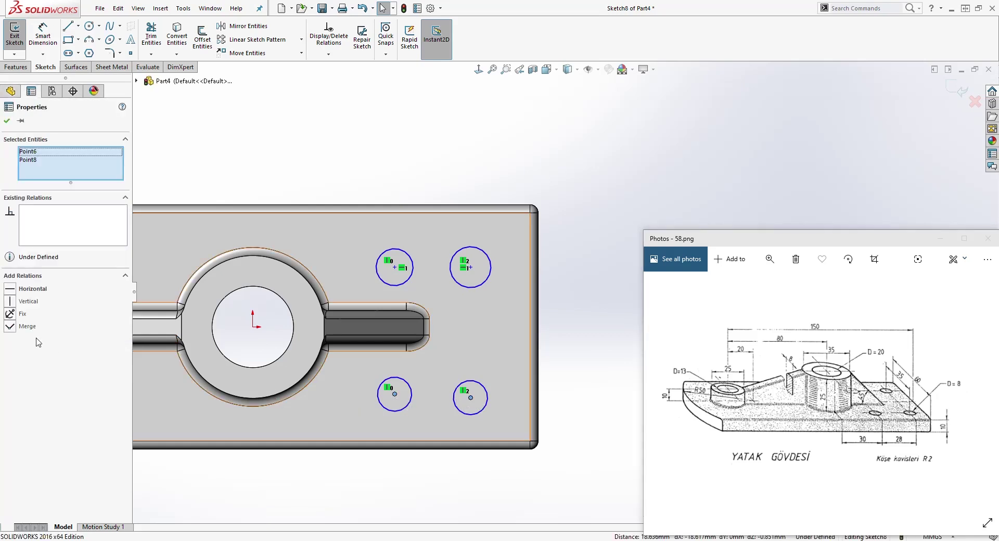
click(10, 290)
key(Escape)
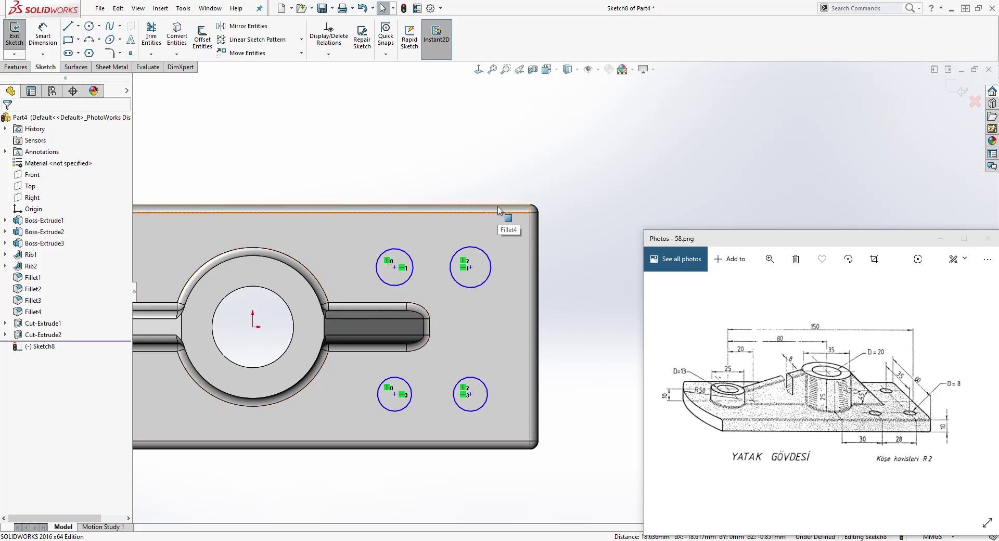
Step: Dimension the horizontal distance from the origin to the centre of the lower circle nearest the tall boss as 30 mm
click(45, 29)
click(253, 328)
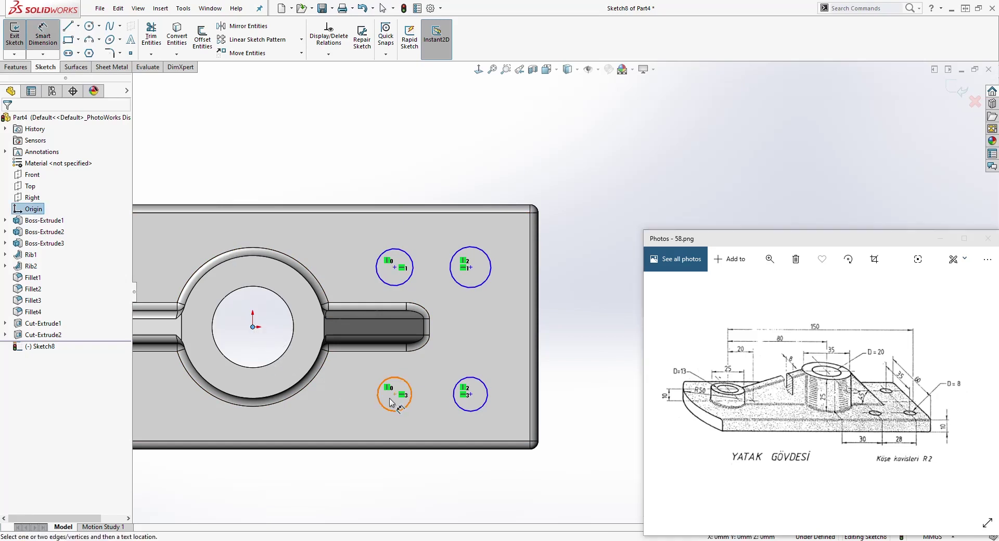
click(395, 395)
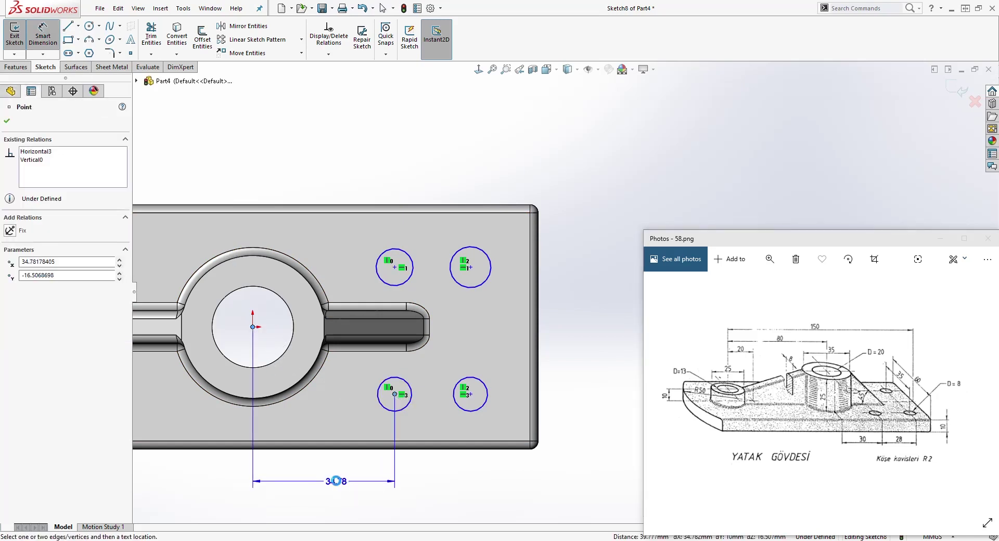
click(336, 481)
text(30)
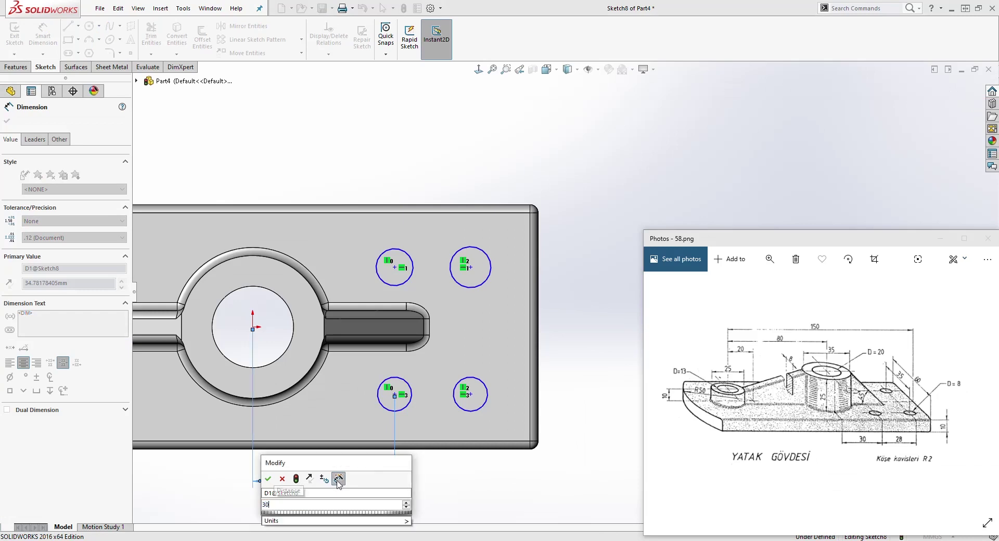
key(Return)
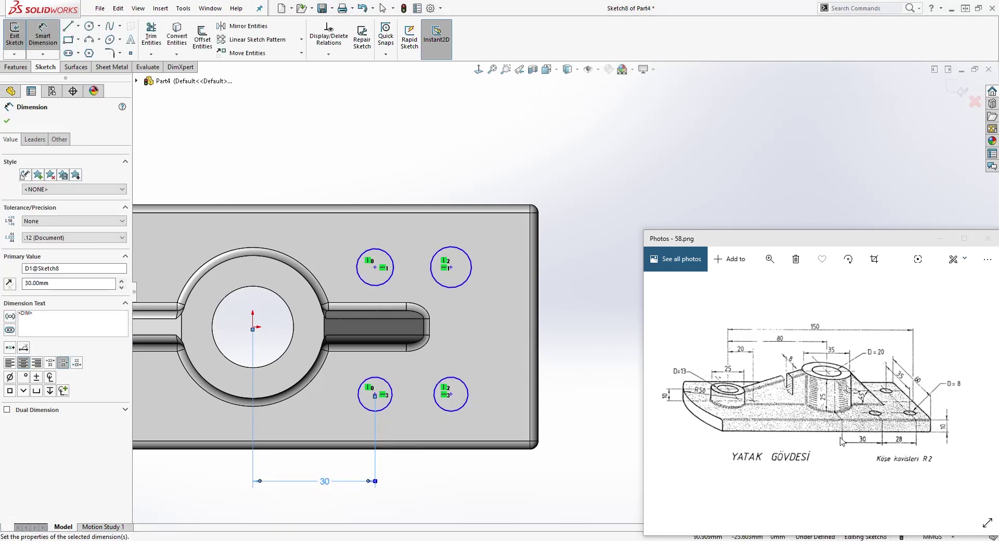
Step: Dimension the horizontal distance between the centres of the two lower circles as 28 mm
click(377, 396)
click(451, 396)
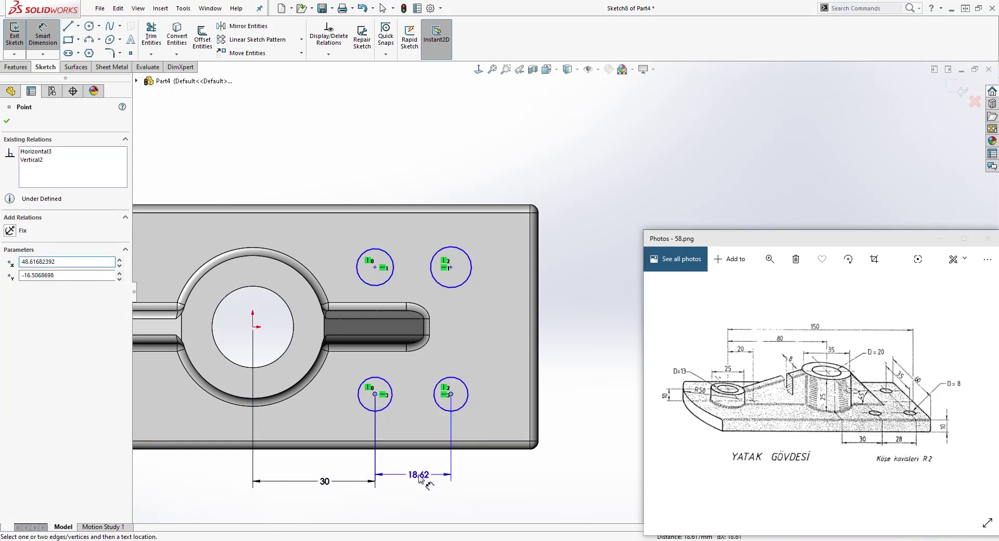
click(415, 475)
text(28)
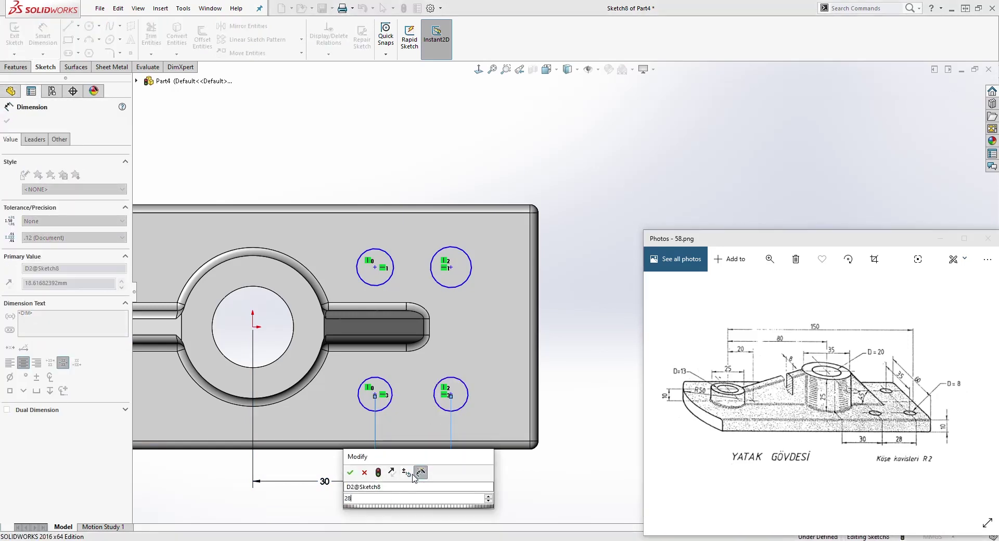
key(Return)
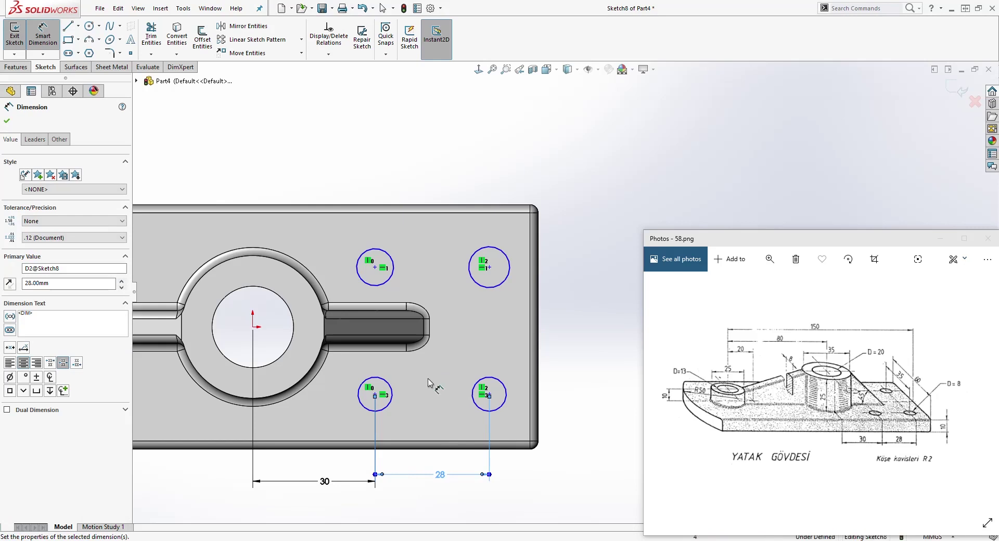
Step: Dimension the vertical distance between the centres of the two circles near the plate's end as 35 mm
click(489, 394)
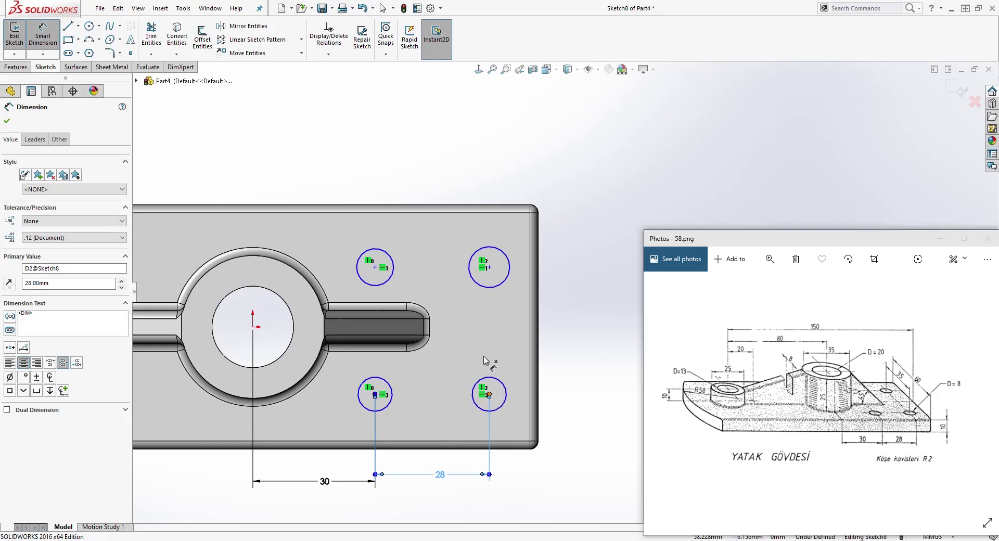
click(490, 268)
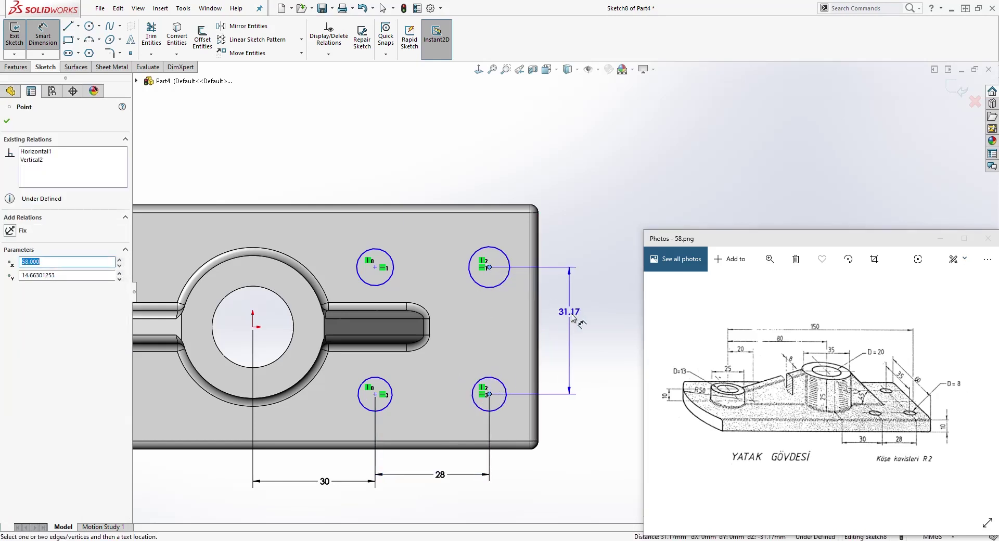
click(576, 325)
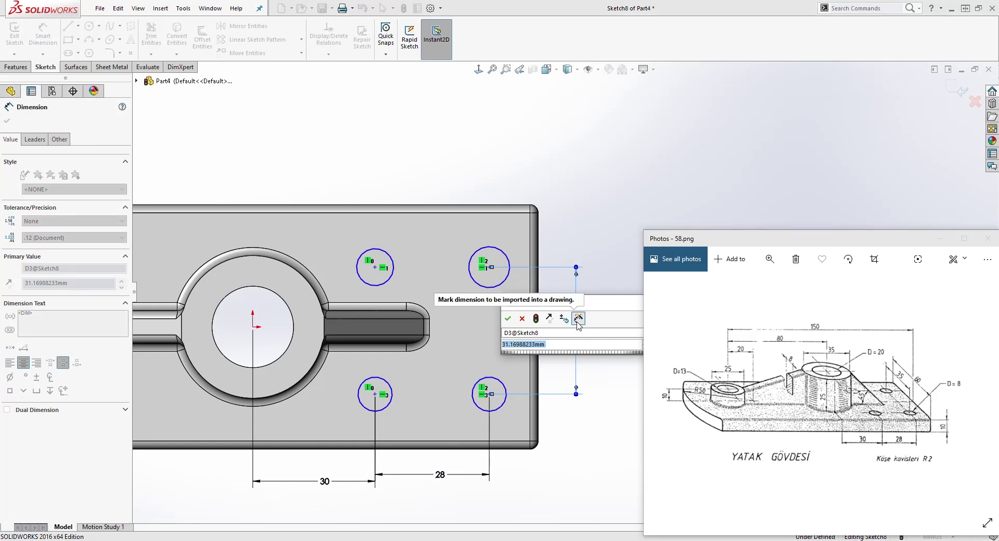
text(35)
key(Return)
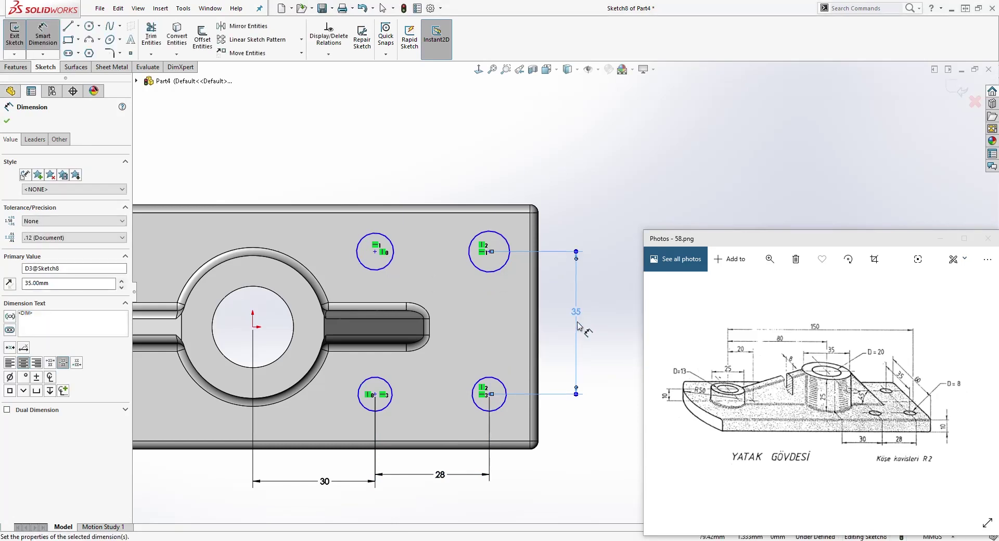
key(Escape)
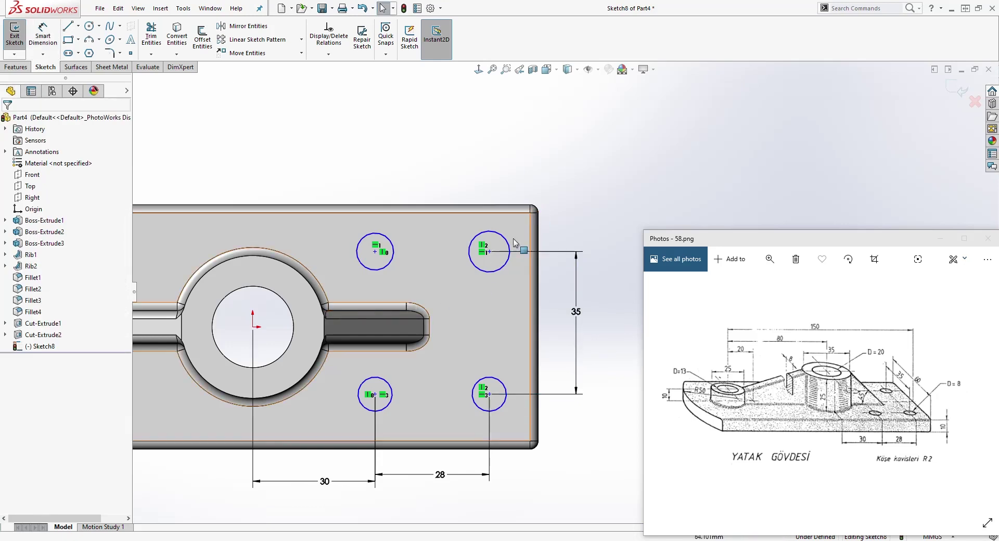
Step: Move the centre of the upper circle near the plate's end vertically to test how the circle group can still shift
click(489, 253)
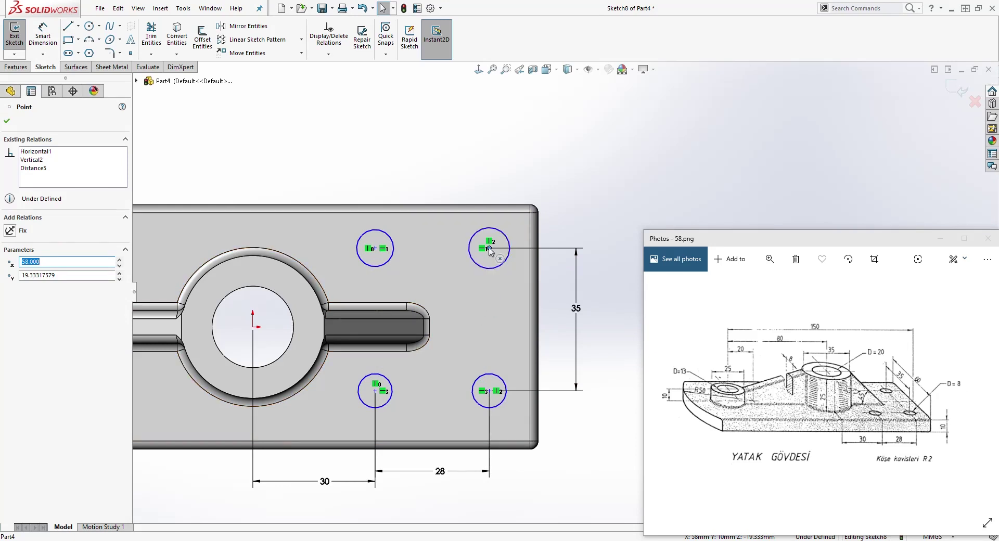
mouse_move(490, 249)
mouse_down()
mouse_move(490, 264)
mouse_move(489, 253)
mouse_up()
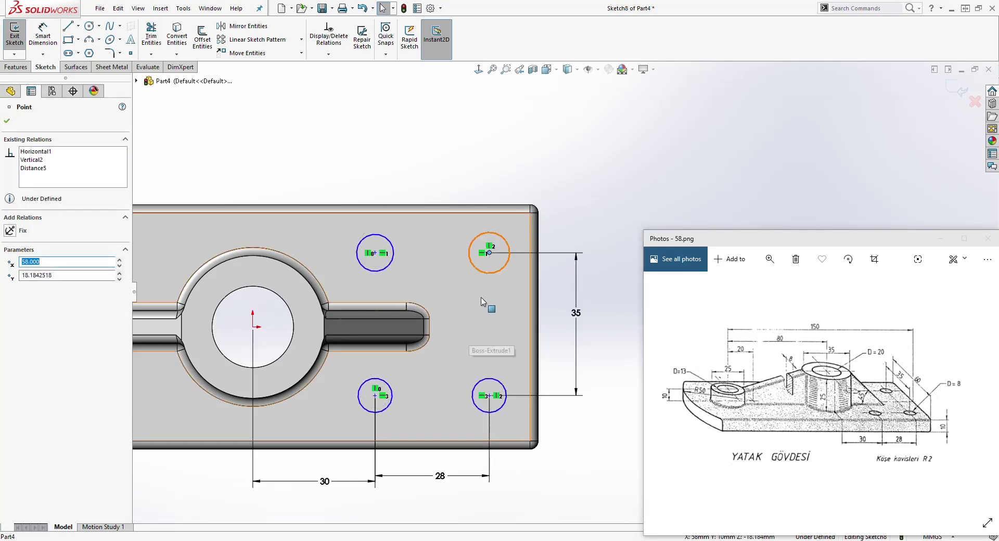
click(568, 209)
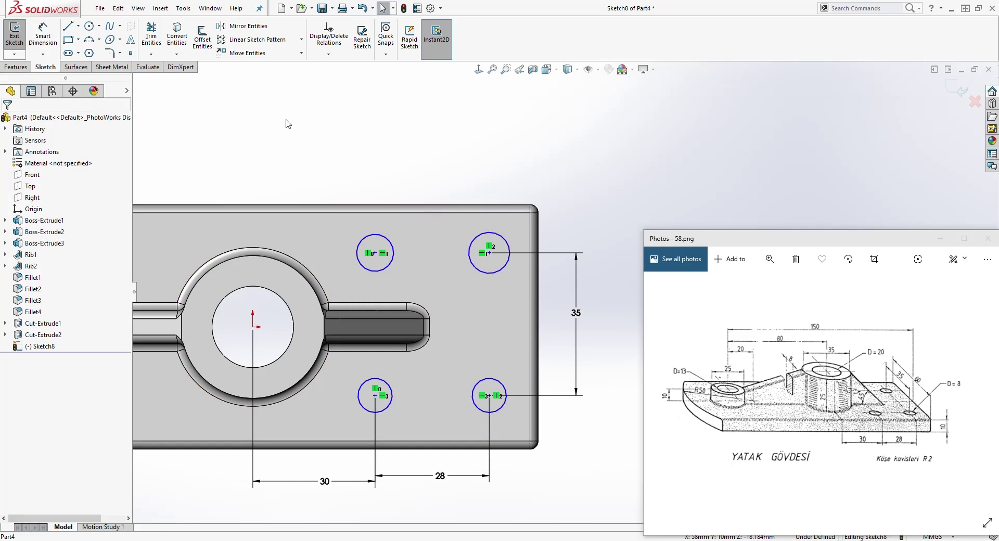
Step: Dimension the vertical distance from the origin to the lower circle near the plate's end as 35/2 mm, and move the 35 mm dimension farther out
click(46, 34)
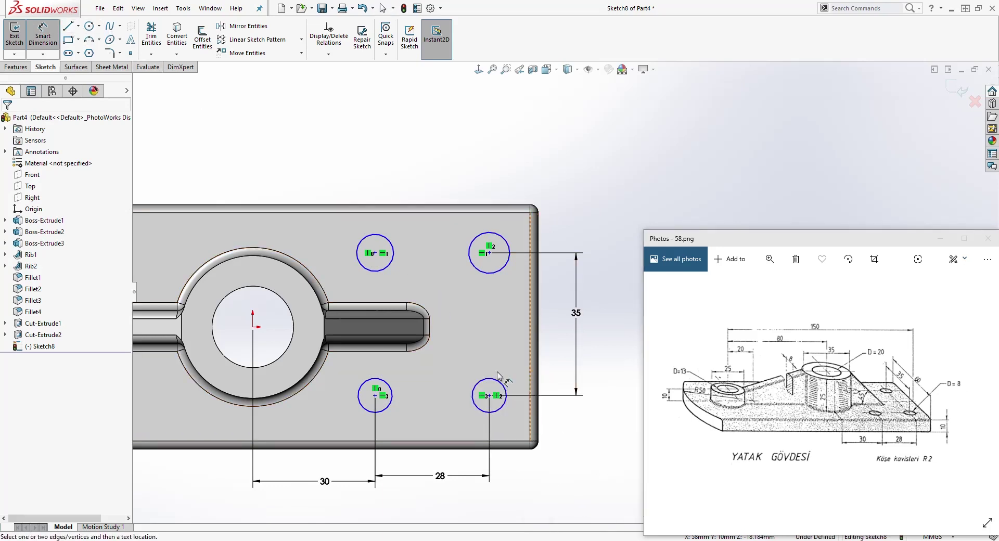
click(254, 327)
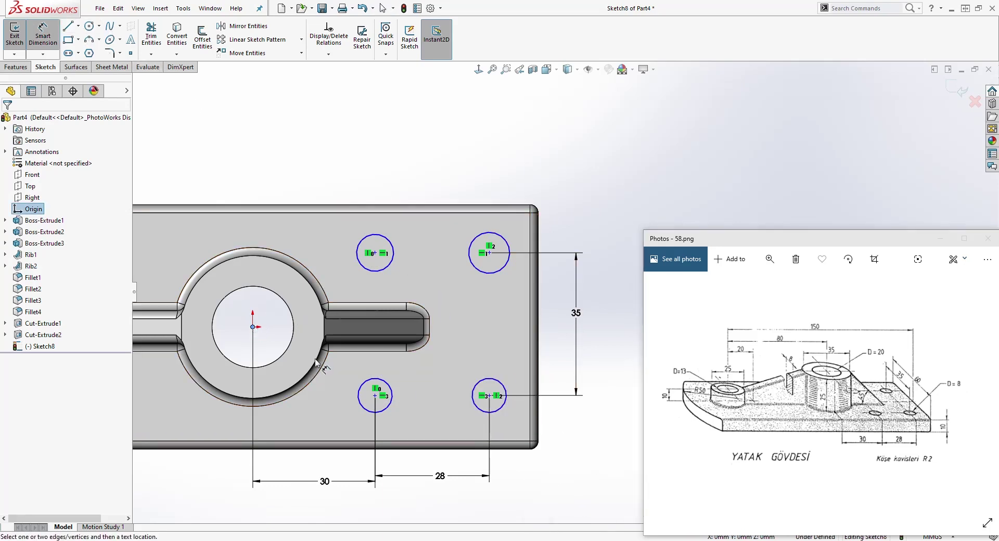
click(490, 395)
click(558, 371)
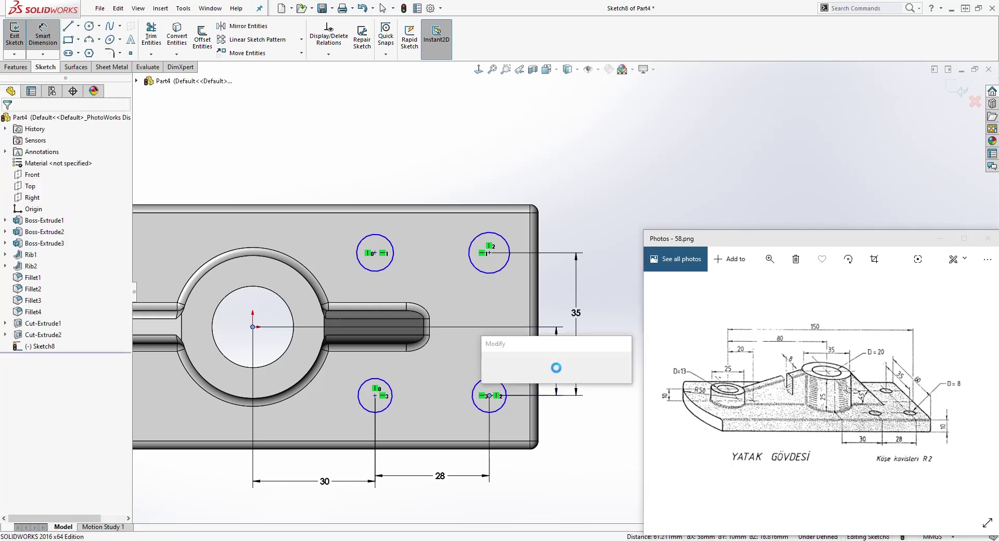
text(3)
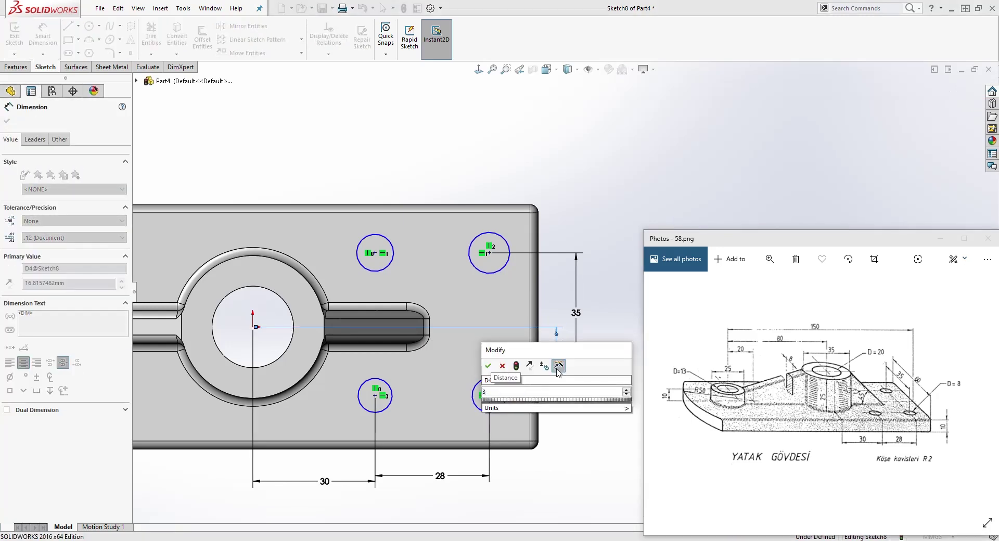
text(5/2)
key(Return)
key(Escape)
drag(577, 314, 602, 316)
key(Escape)
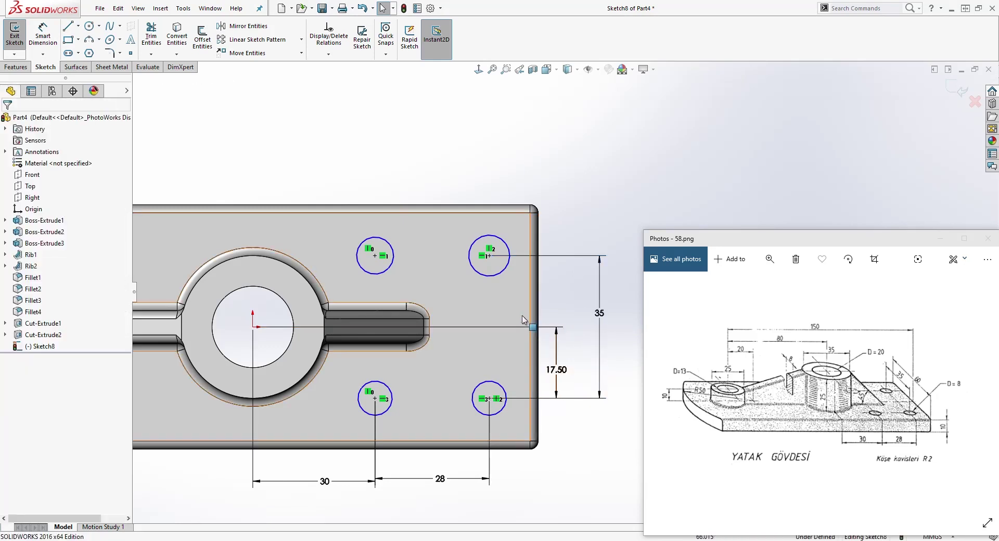
Step: Select all four plate circles and make them equal in size
click(484, 275)
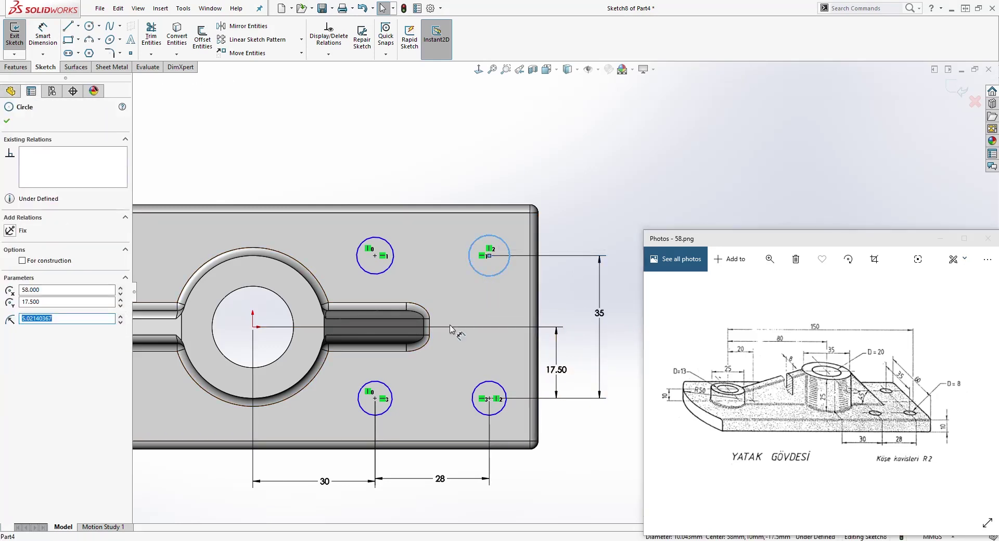
key(Escape)
click(473, 245)
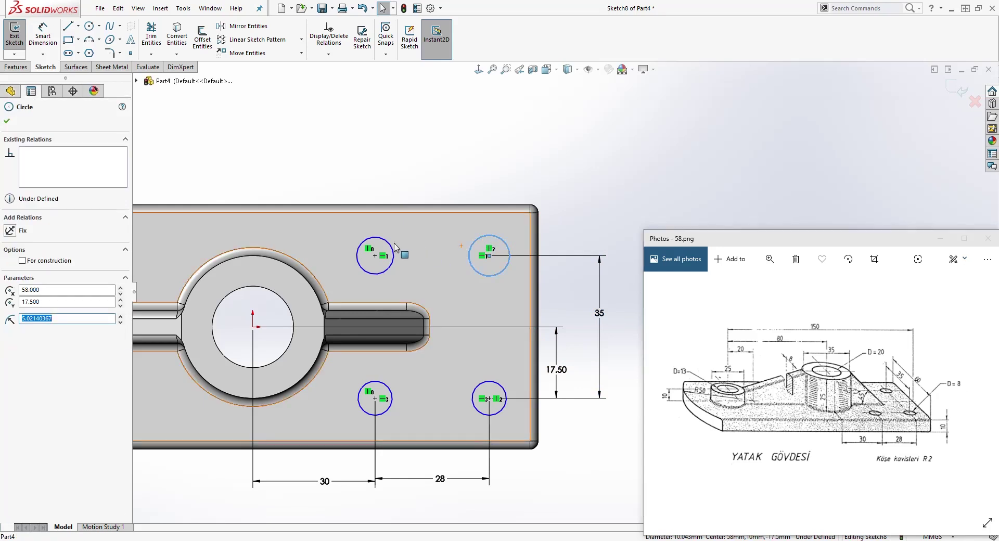
ctrl+click(388, 244)
ctrl+click(389, 389)
ctrl+click(485, 400)
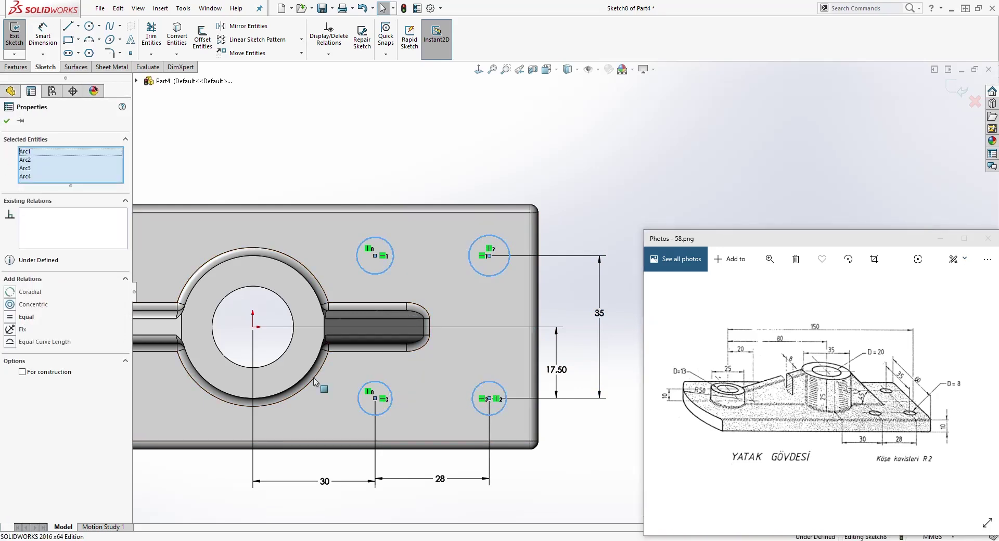
click(11, 318)
click(558, 497)
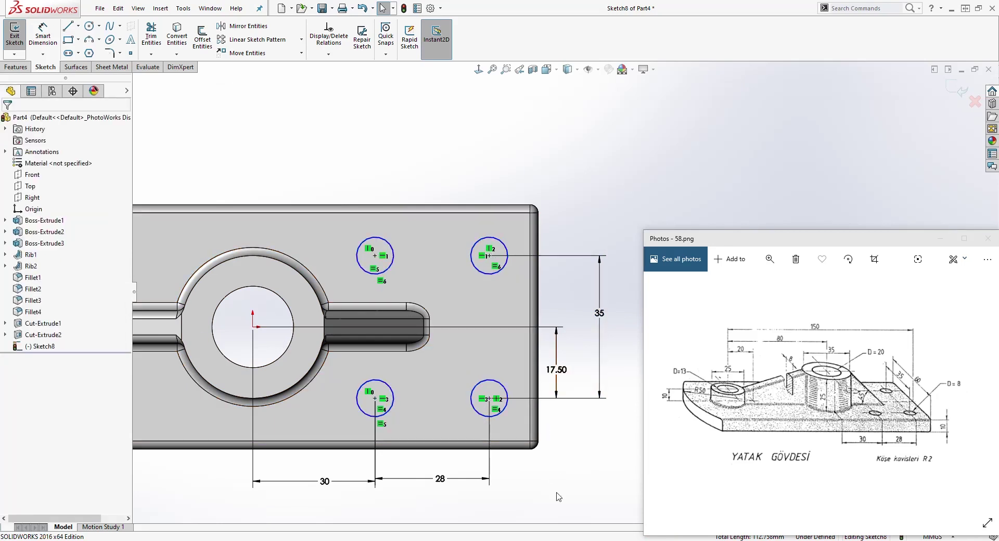
Step: Dimension the diameter of the upper circle nearest the tall boss as 8 mm
click(43, 36)
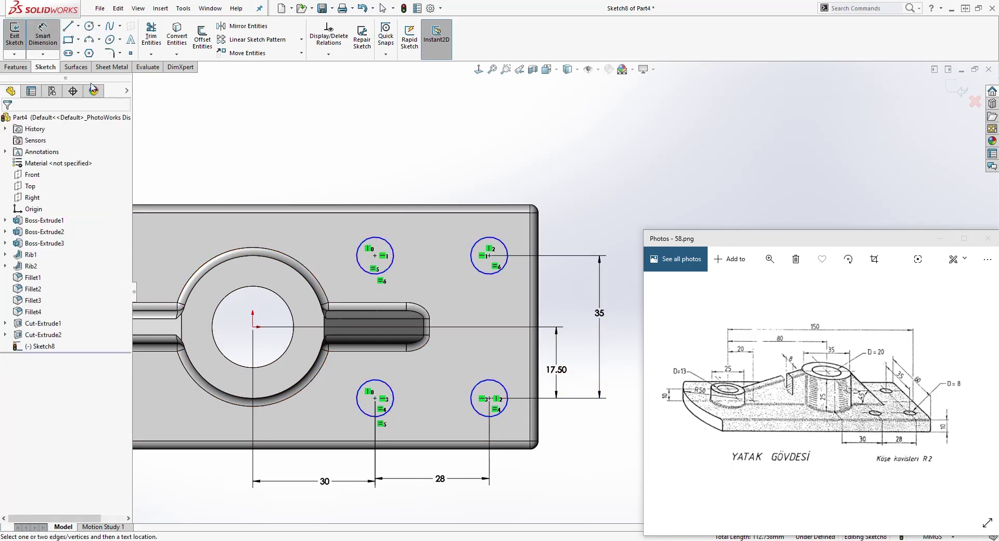
click(388, 243)
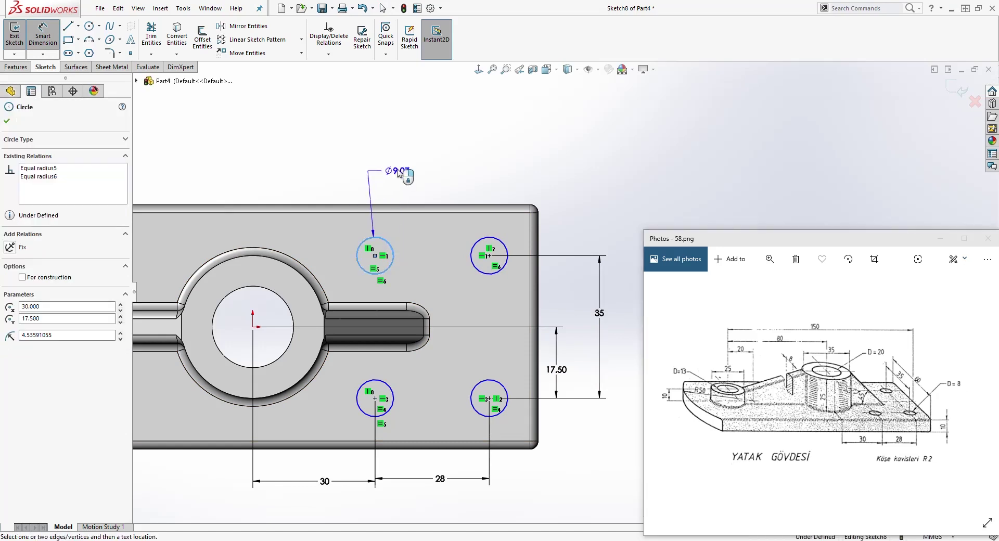
click(402, 153)
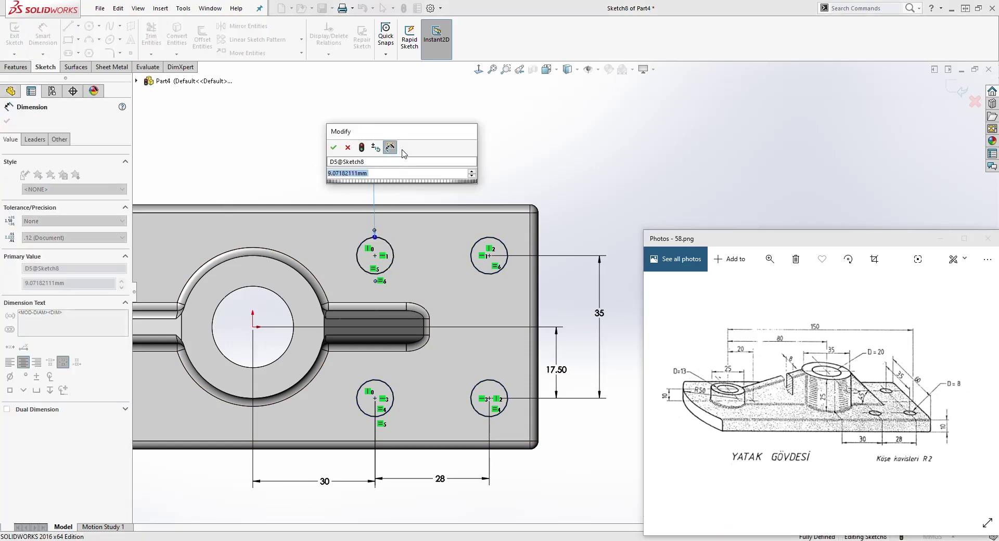
text(8)
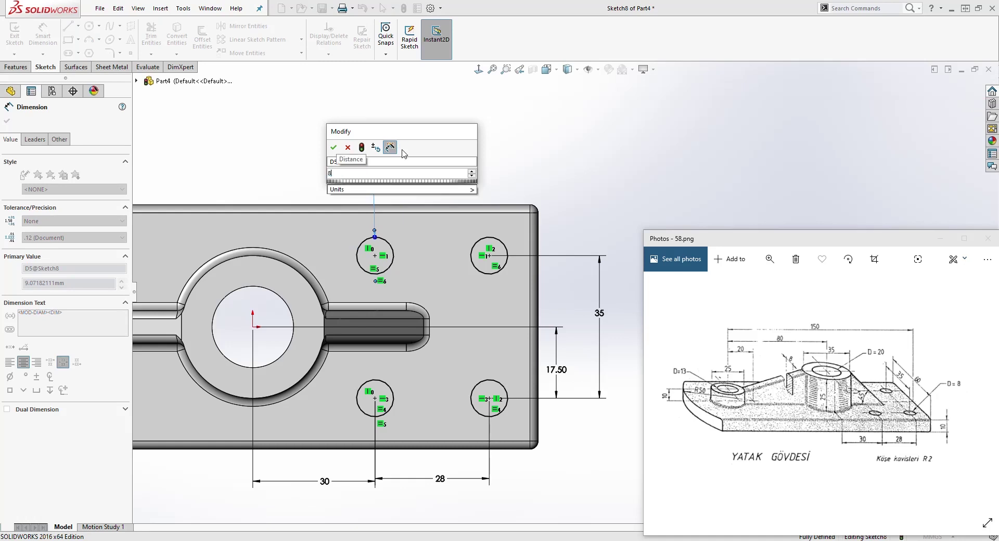
key(Return)
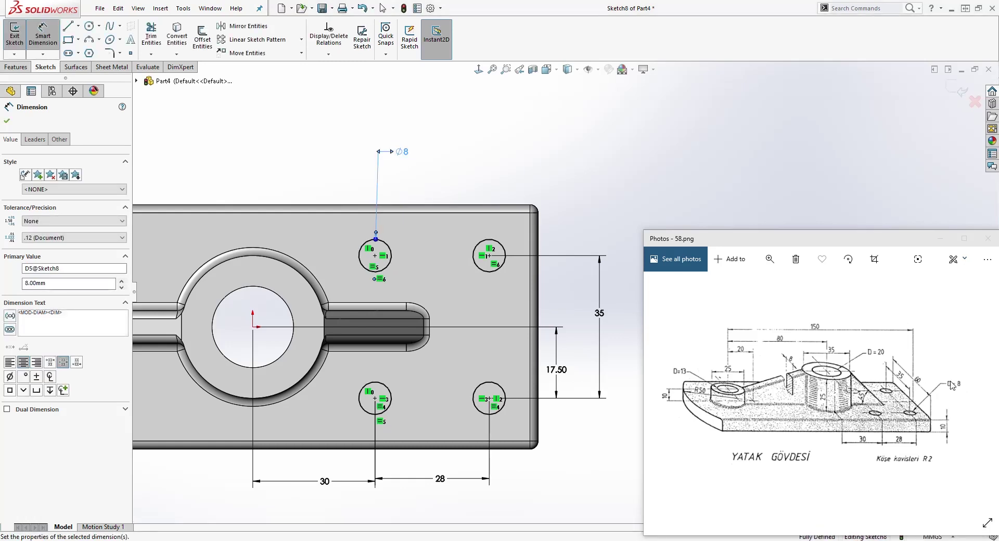
key(Escape)
key(Escape)
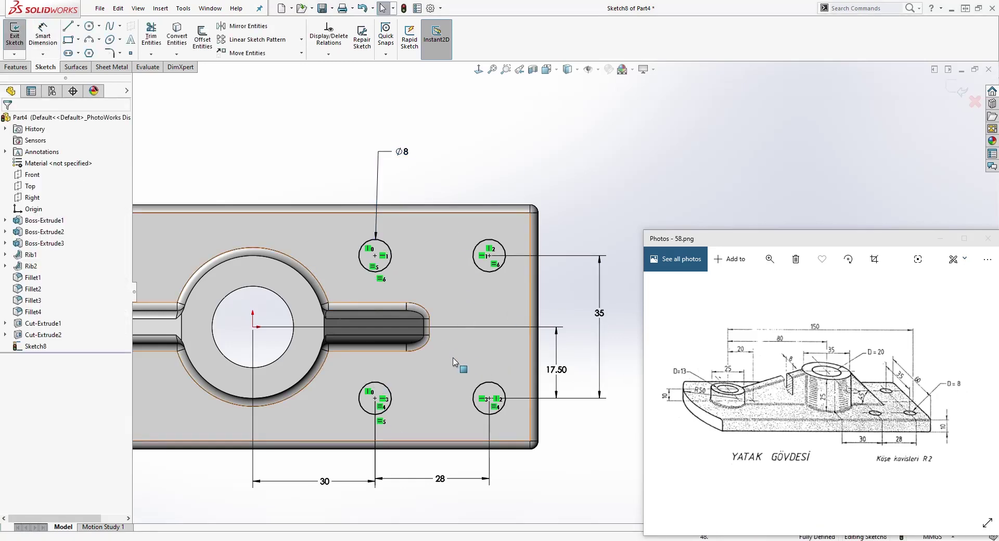
Step: Cut the four circles through the plate with an Extruded Cut using the Up To Next end condition
middle_drag(480, 447, 475, 393)
click(18, 69)
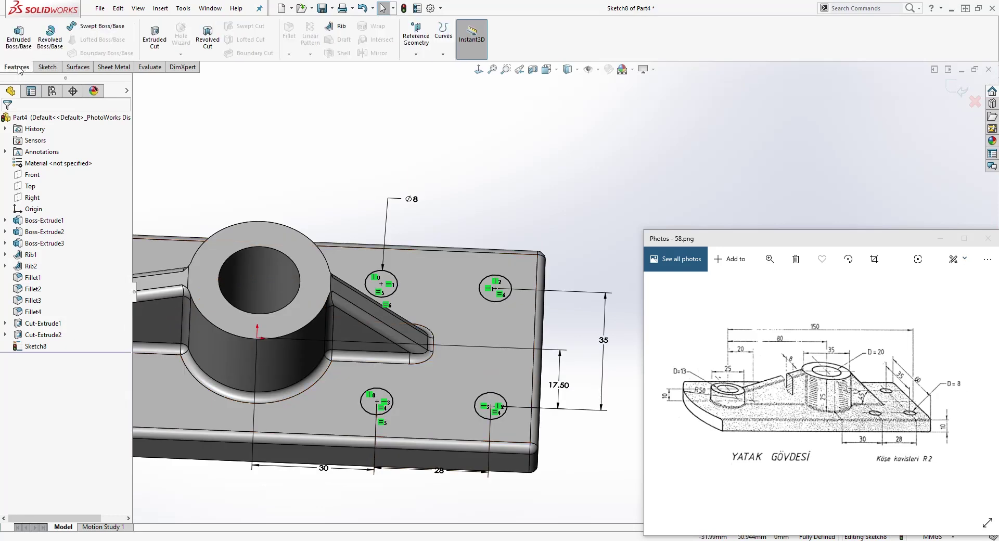
click(157, 40)
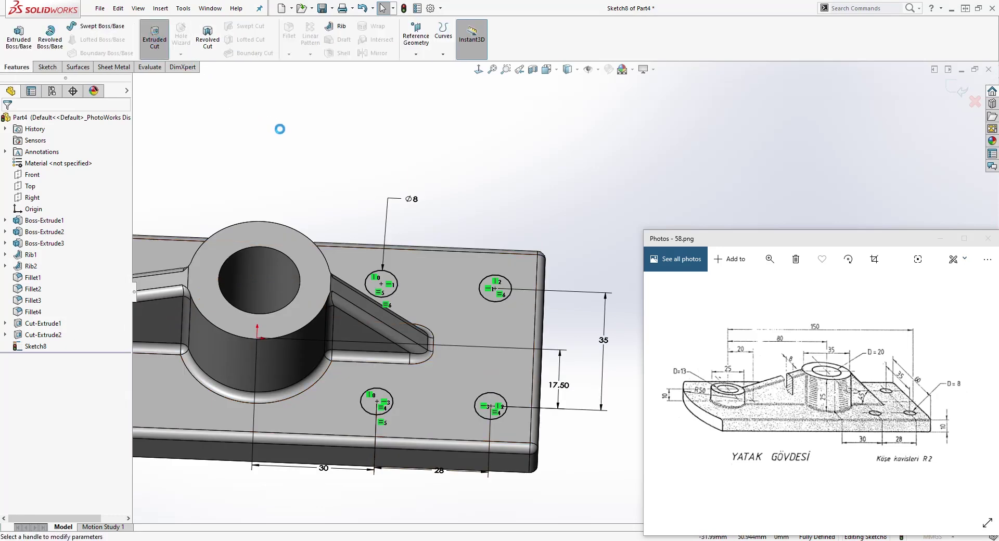
click(91, 185)
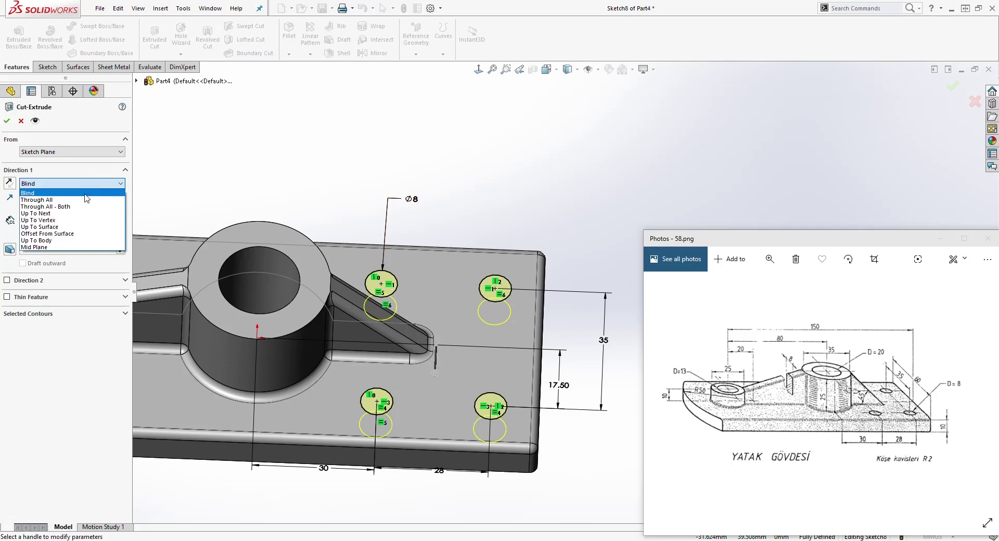
click(64, 213)
middle_drag(236, 227, 264, 210)
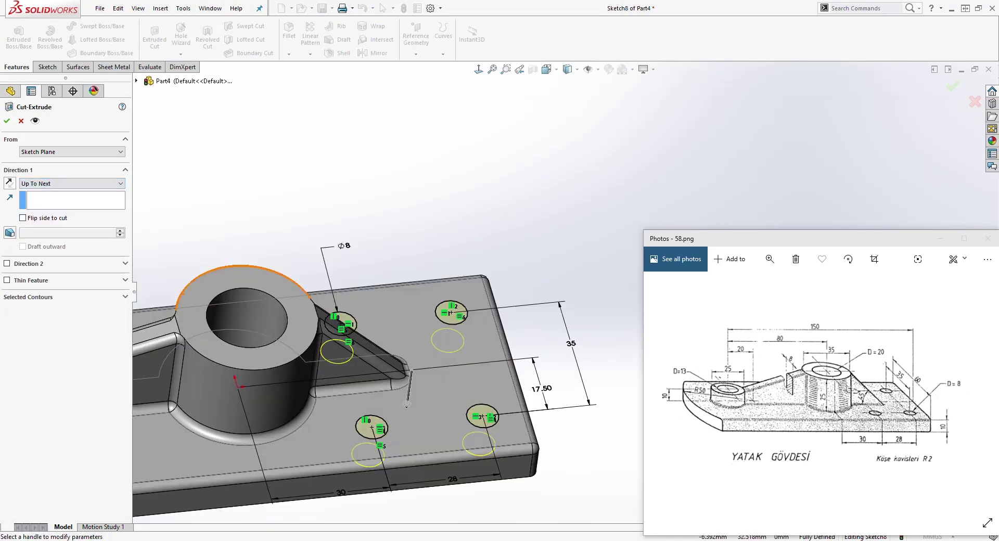
click(6, 121)
Step: Examine the finished bearing body from several angles and compare it with the reference drawing
scroll(505, 393, up, 3)
middle_drag(505, 392, 495, 357)
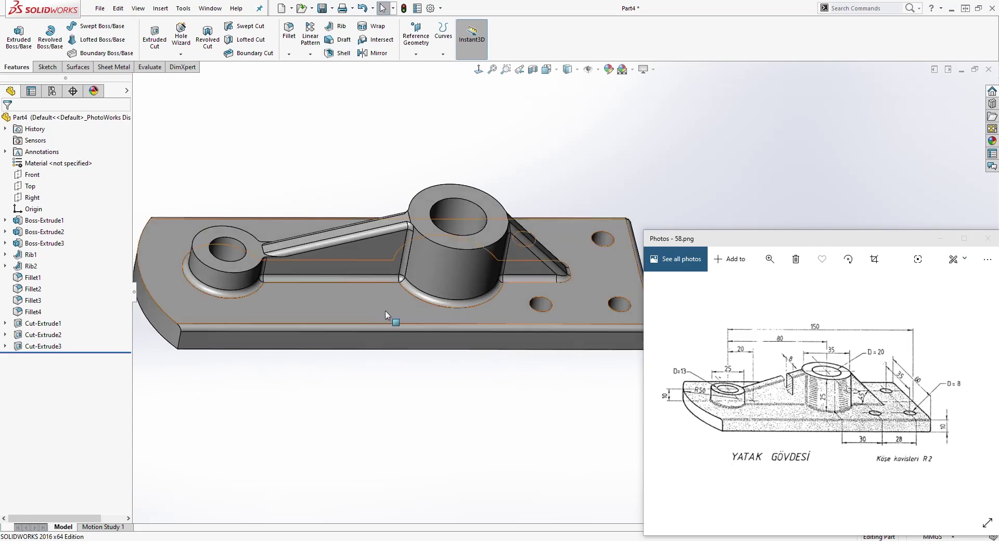
middle_drag(338, 282, 343, 295)
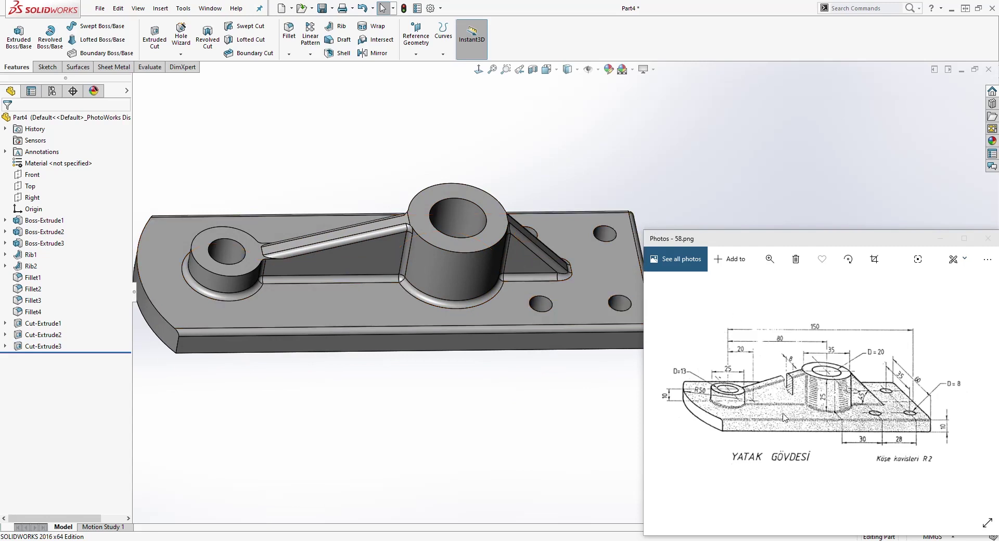
mouse_move(334, 281)
middle_down()
mouse_move(284, 274)
mouse_move(335, 289)
middle_up()
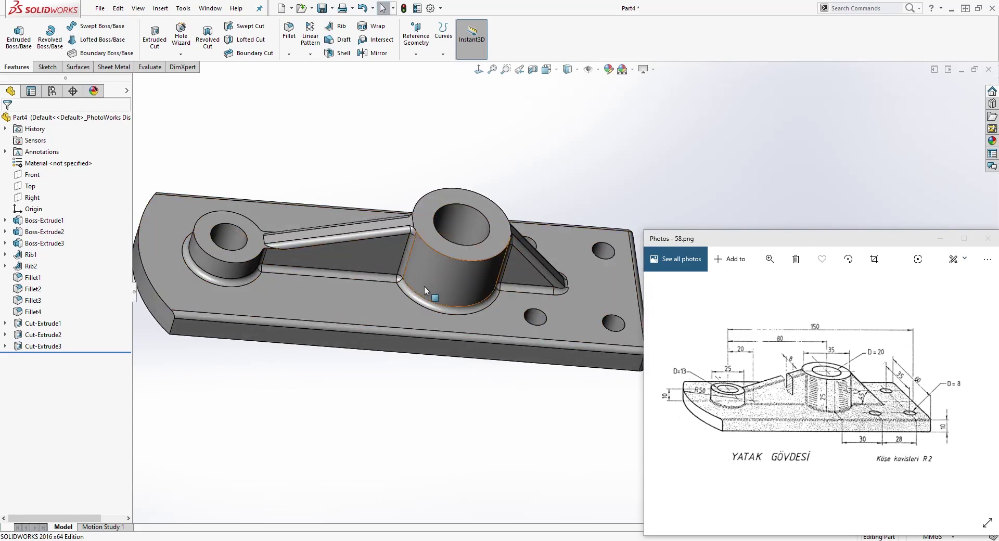
middle_drag(452, 283, 155, 128)
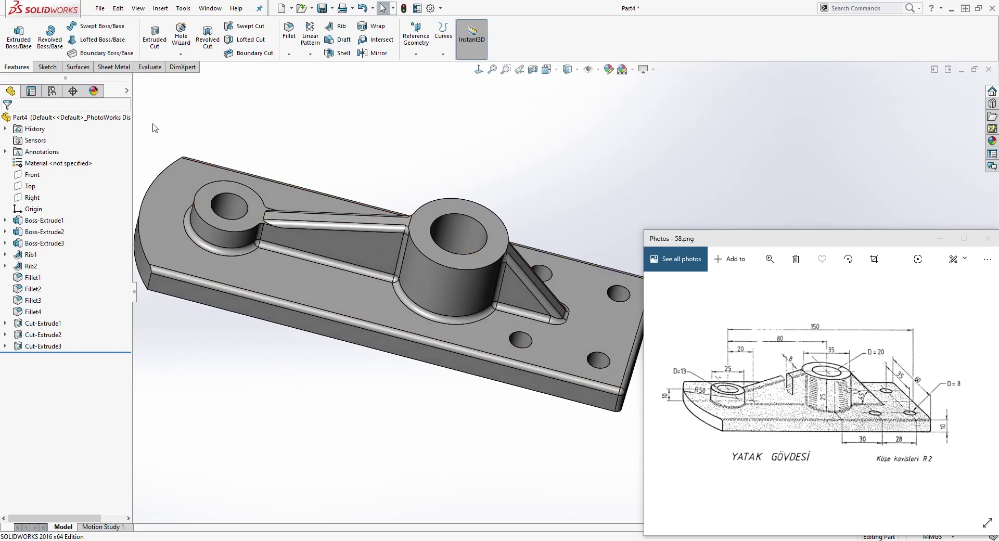
middle_drag(313, 196, 311, 140)
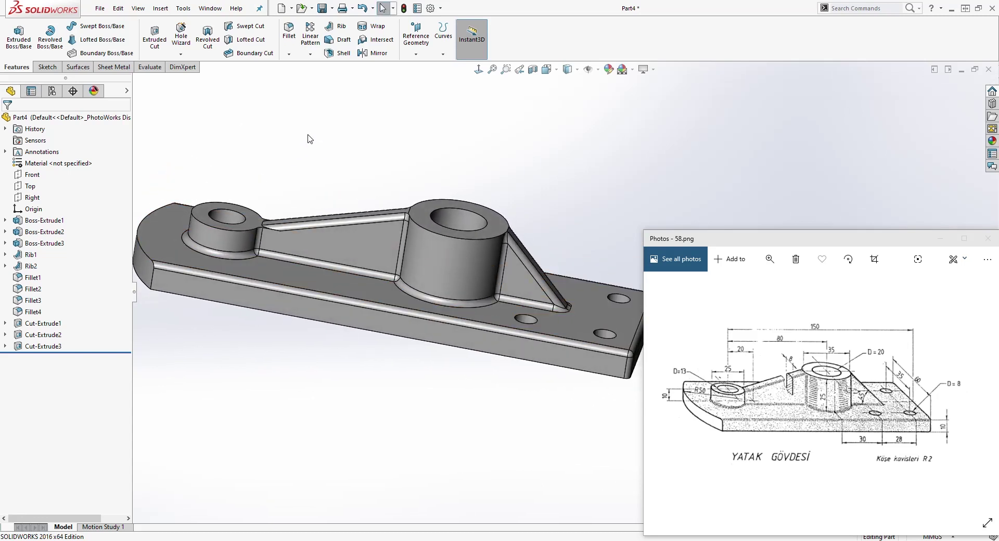